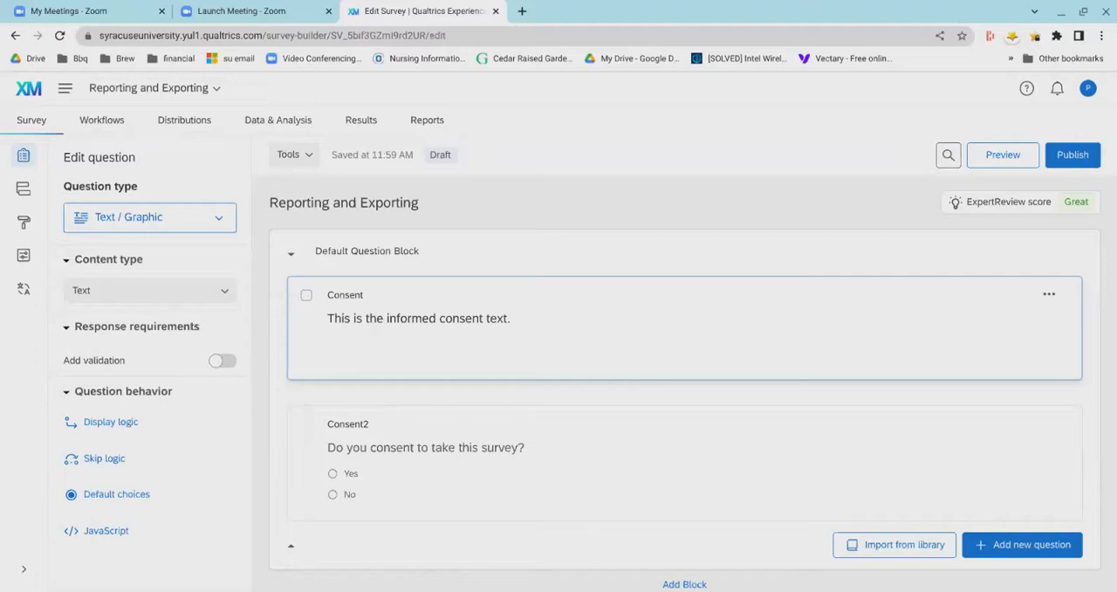
# - Review the survey's questions from the consent block through the demographics blocks, and return to the start of the survey
pyautogui.click(804, 490)
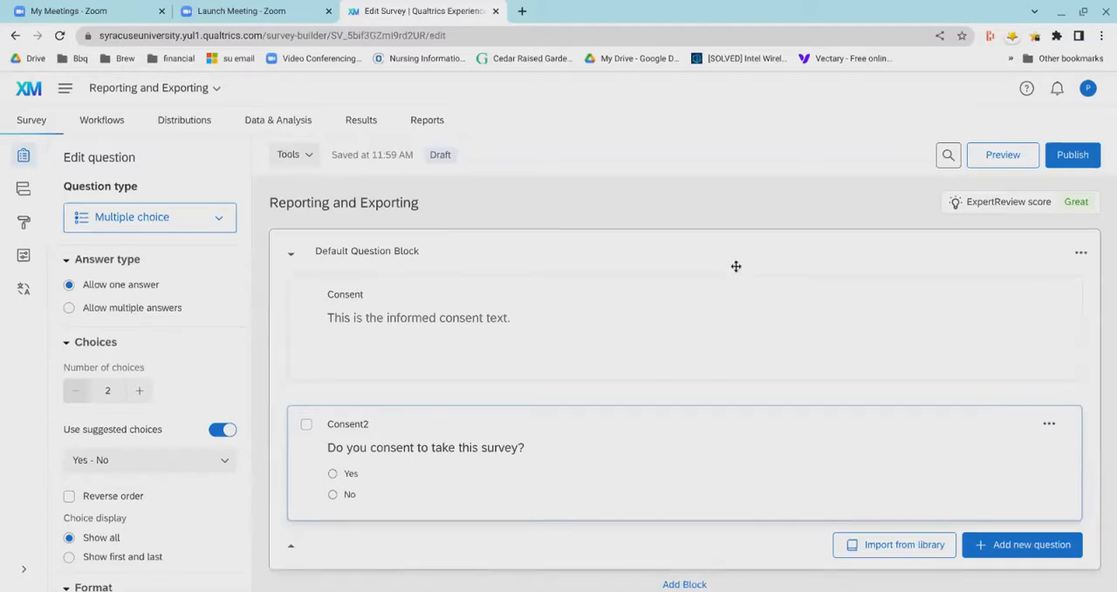
pyautogui.scroll(-1, 736, 266)
pyautogui.scroll(-4, 734, 270)
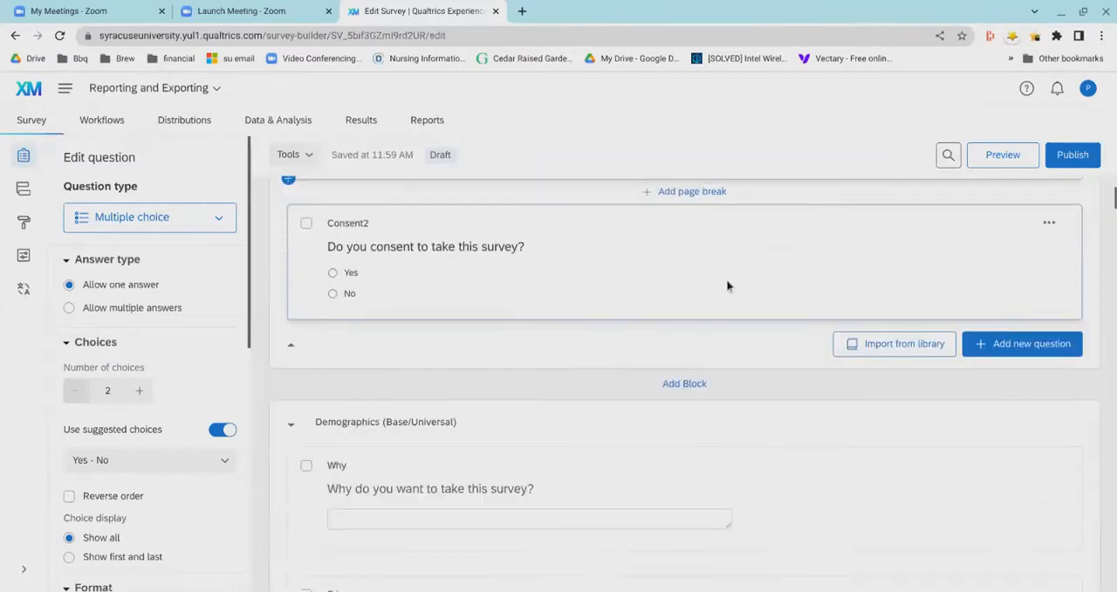
pyautogui.scroll(-15, 728, 285)
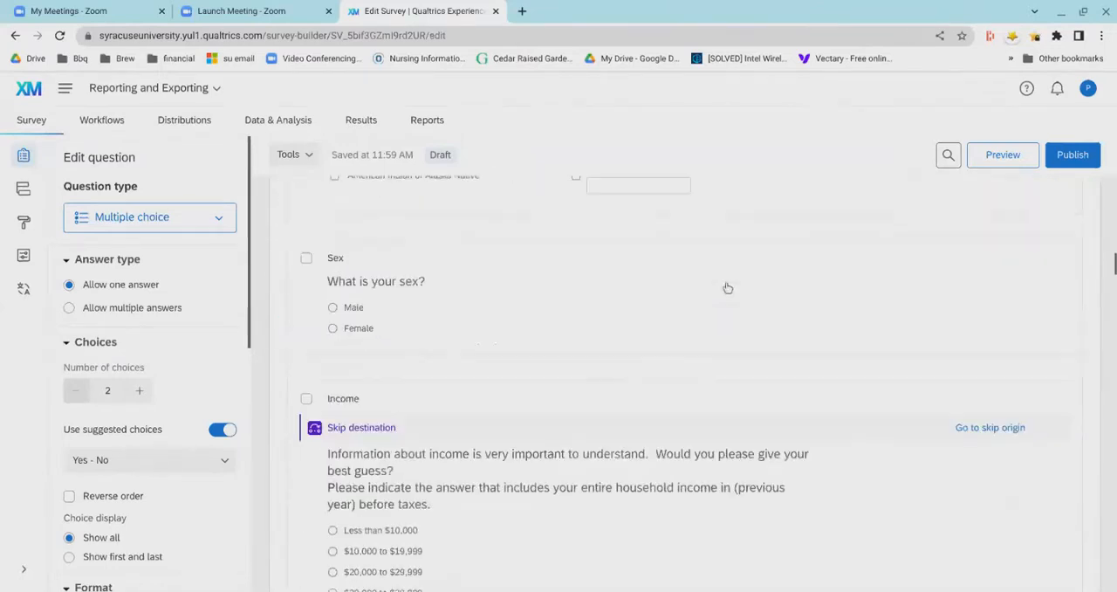
pyautogui.scroll(-20, 727, 286)
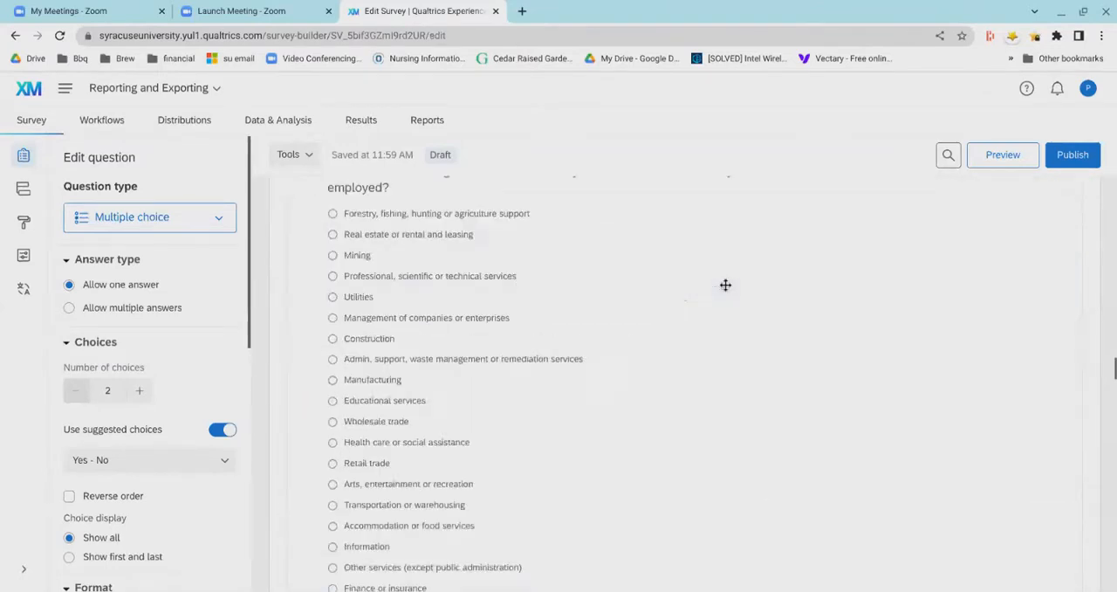
pyautogui.scroll(-6, 725, 284)
pyautogui.scroll(9, 725, 284)
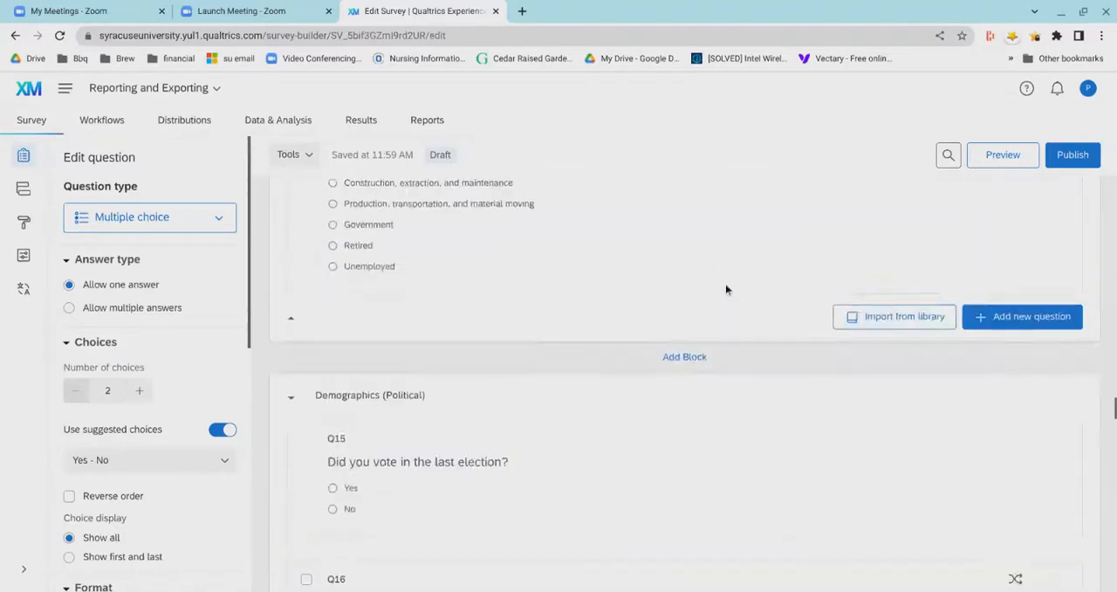
pyautogui.scroll(12, 725, 284)
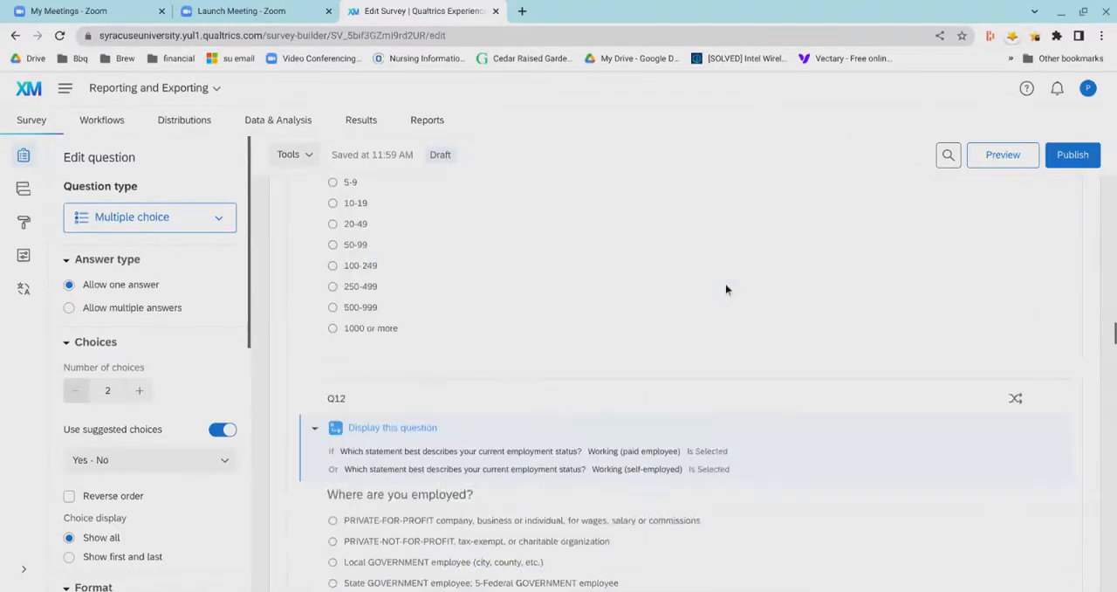
pyautogui.scroll(15, 726, 284)
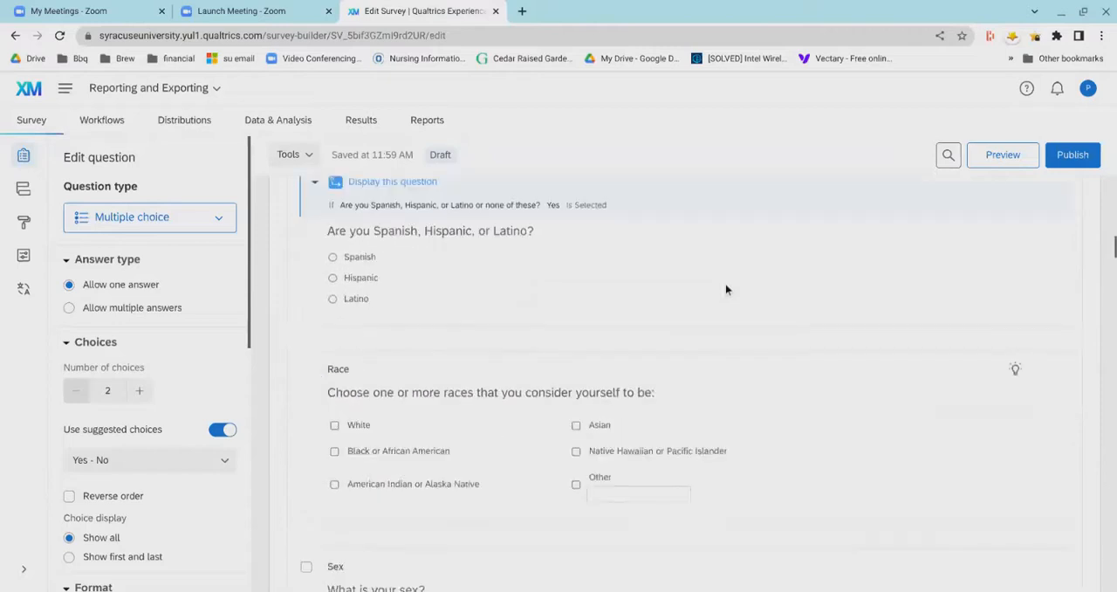
pyautogui.scroll(10, 725, 283)
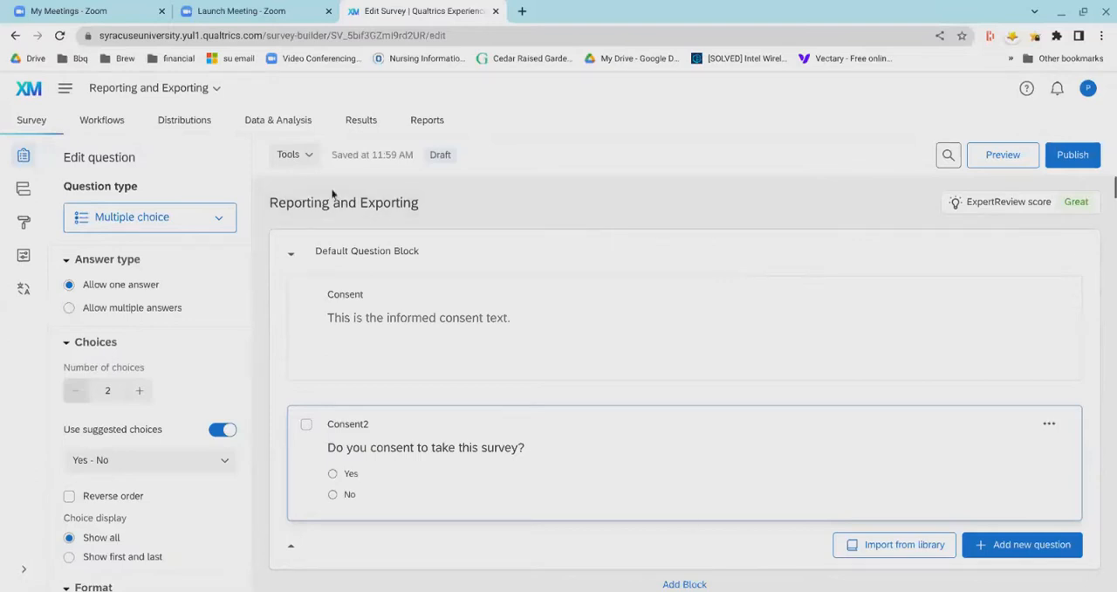
# - View the survey tools that include generating test responses, and close them without running any
pyautogui.click(305, 169)
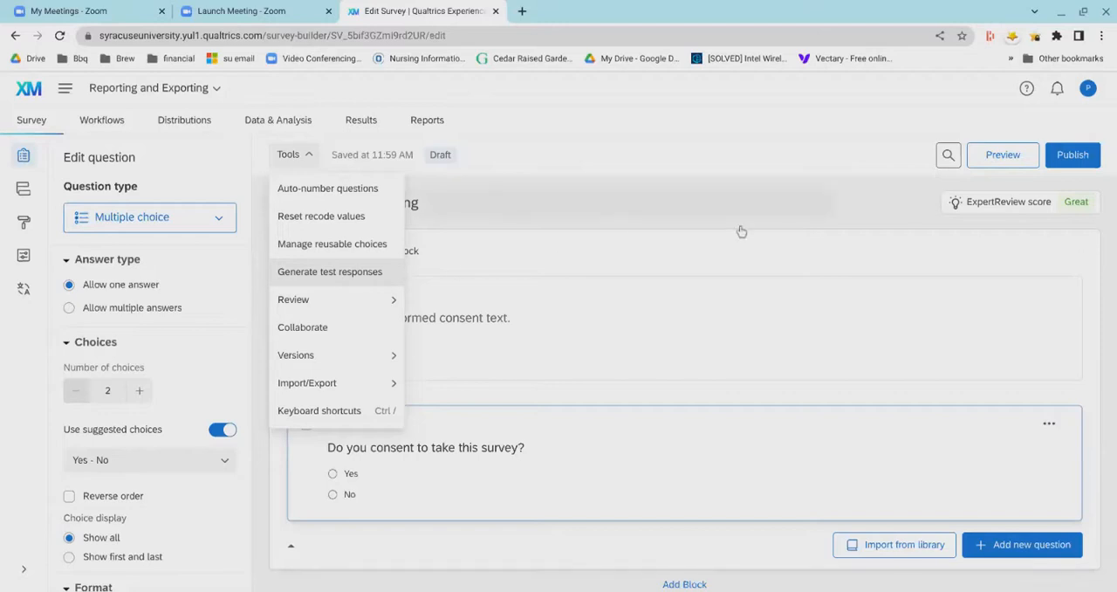
pyautogui.click(855, 215)
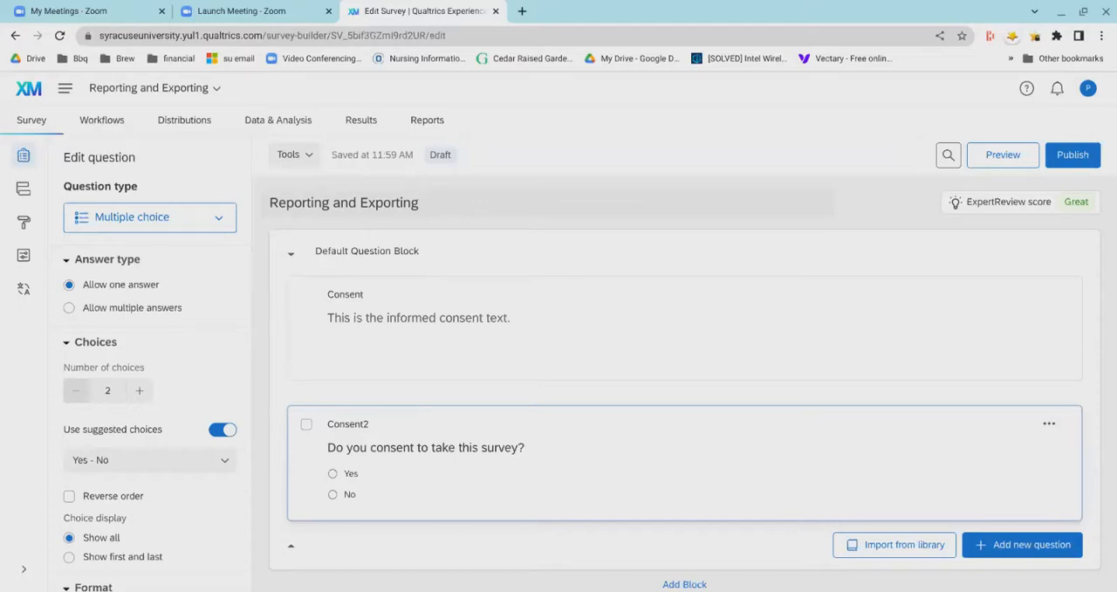
# - Open the survey's response data, read the Text iQ data set update notice, and return to the data table without updating
pyautogui.click(254, 140)
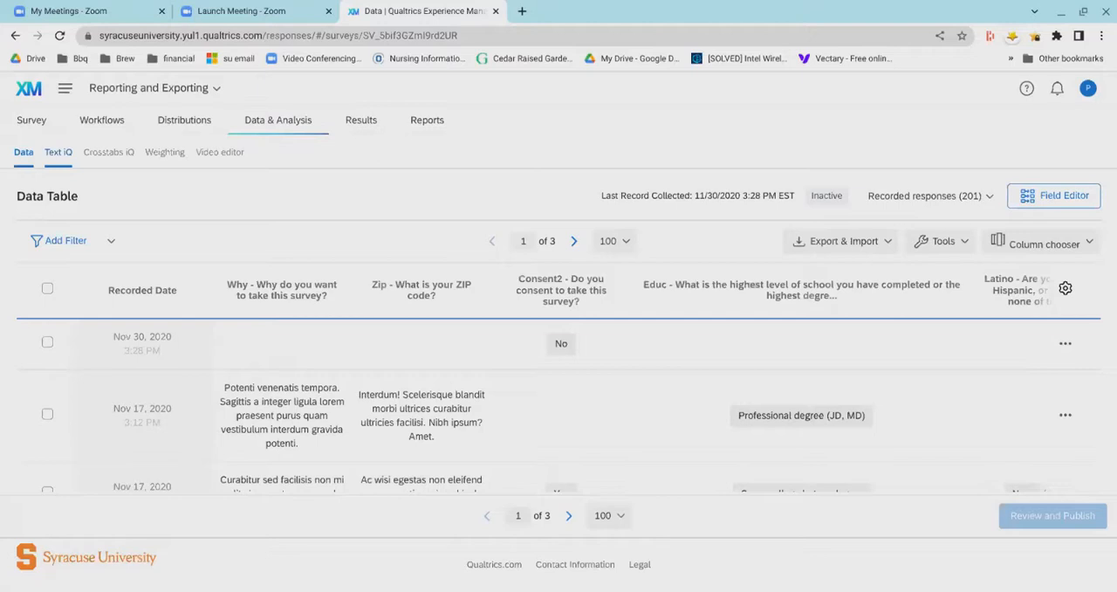
pyautogui.click(58, 168)
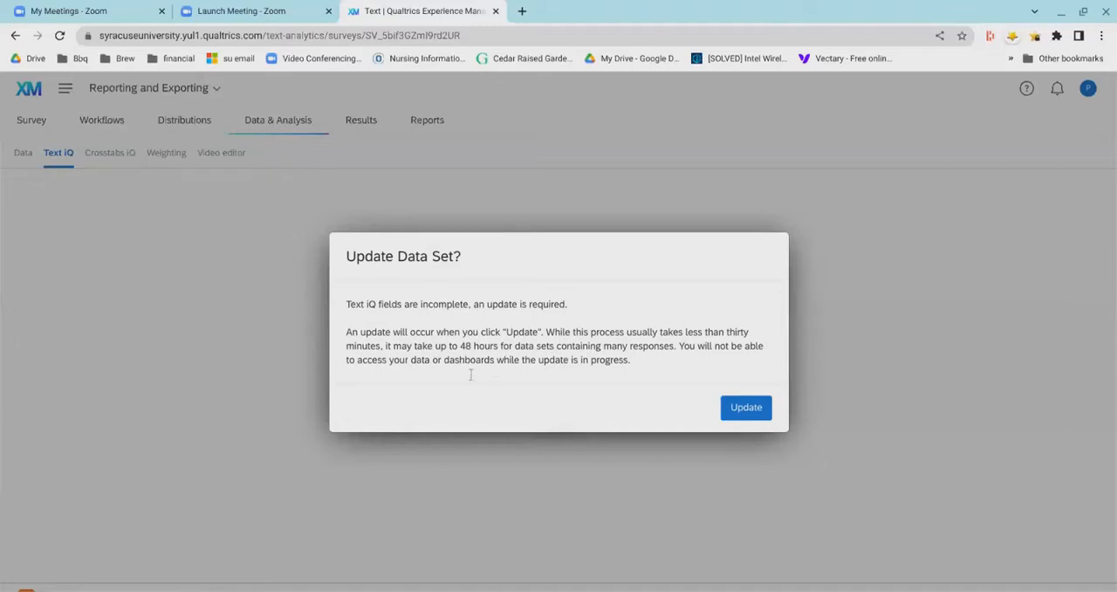
pyautogui.moveTo(460, 346); pyautogui.dragTo(521, 359)
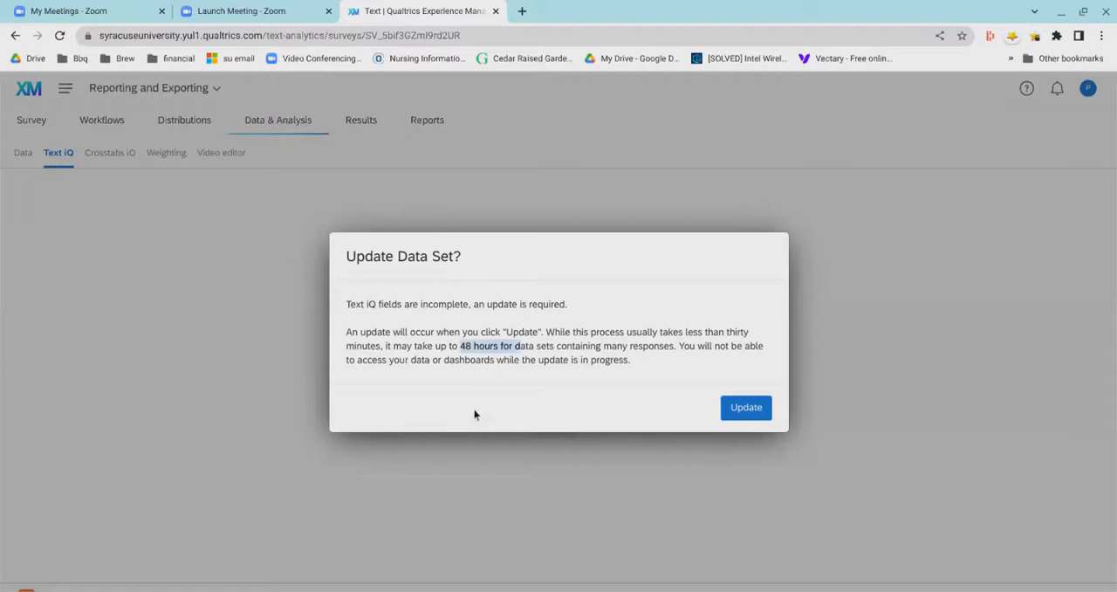
pyautogui.click(271, 390)
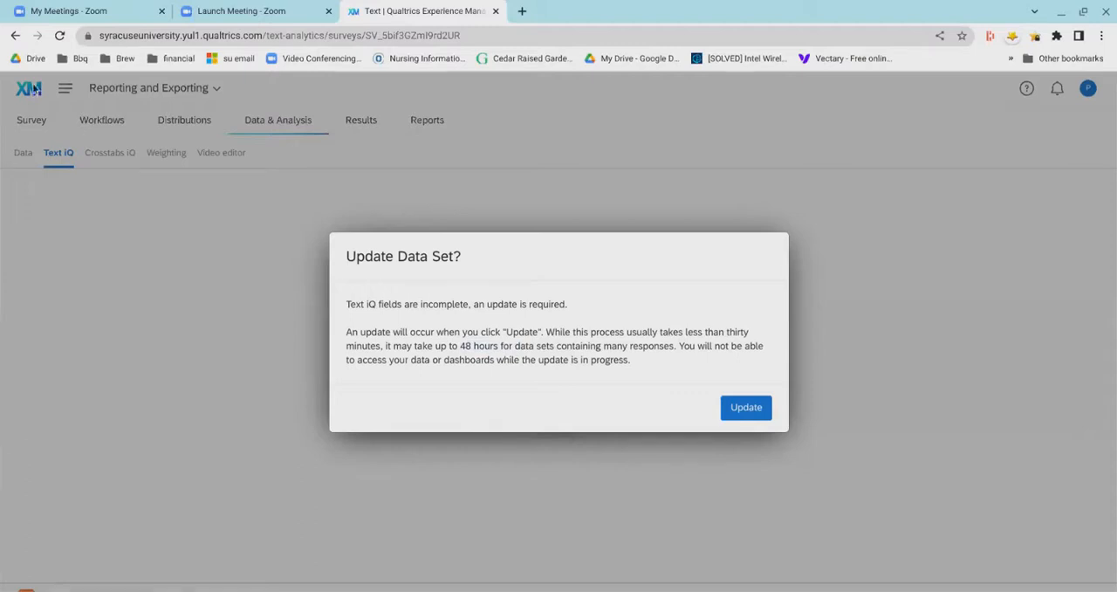
pyautogui.click(14, 37)
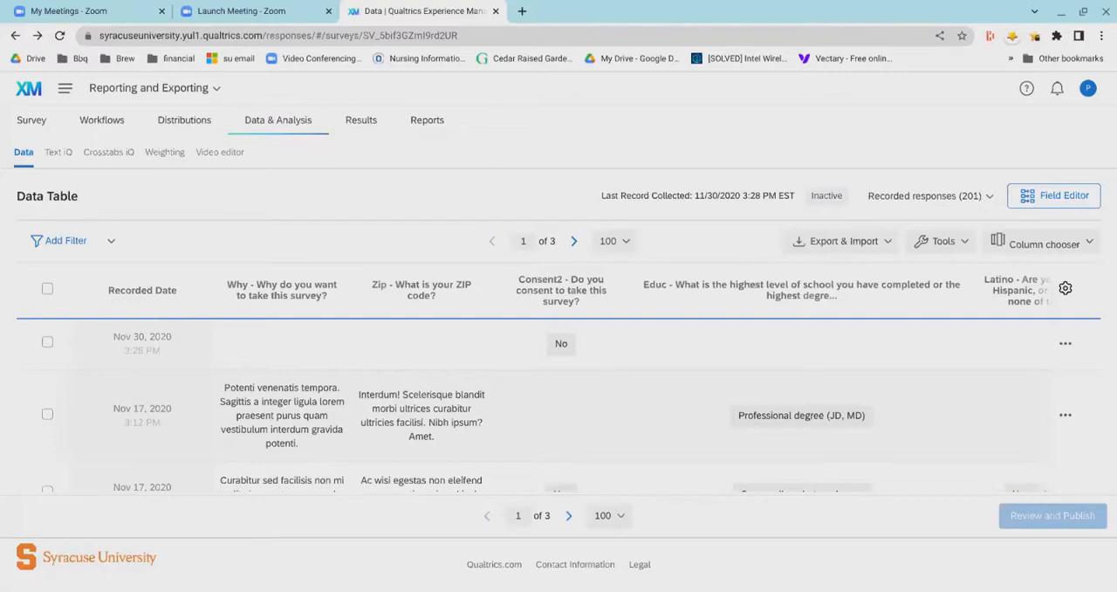
# - Open Crosstabs iQ and dismiss the new variables, Crosstab Updates and welcome notices, skipping the tours
pyautogui.click(108, 163)
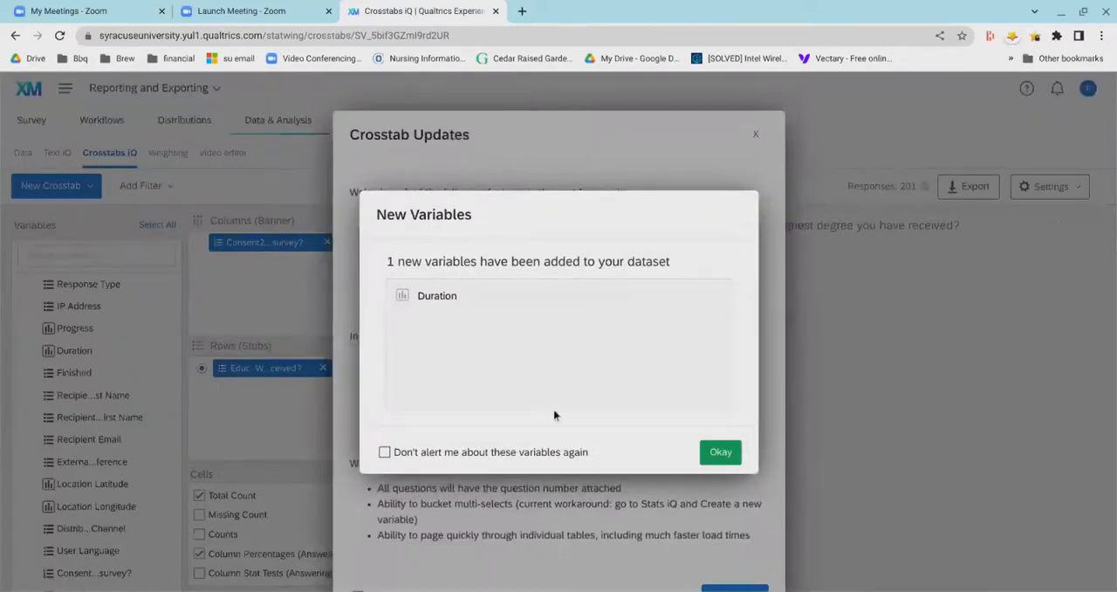
pyautogui.click(708, 454)
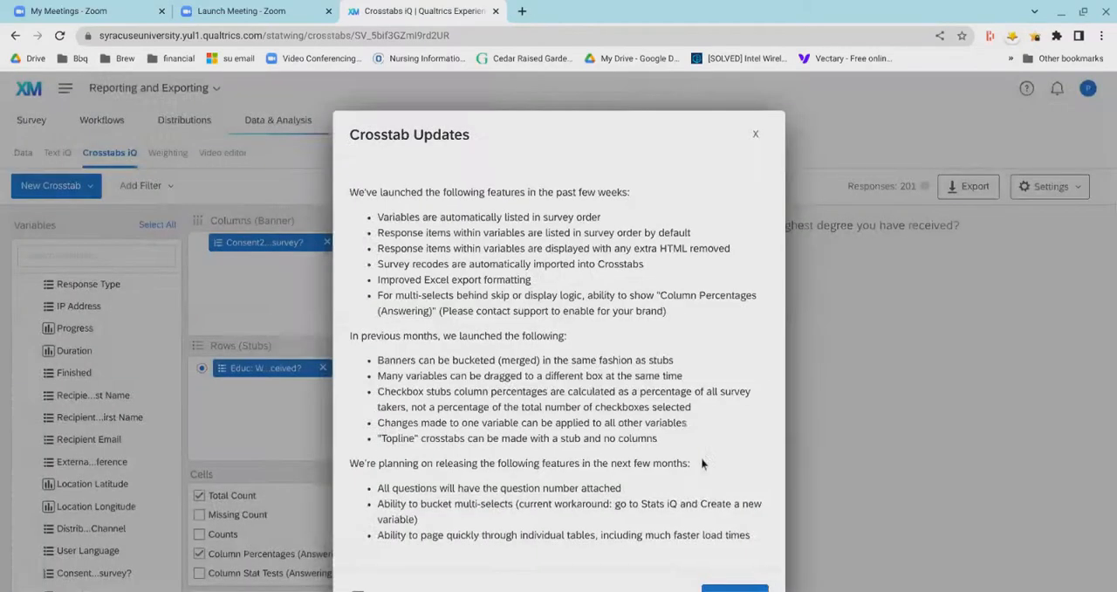
pyautogui.scroll(-1, 707, 442)
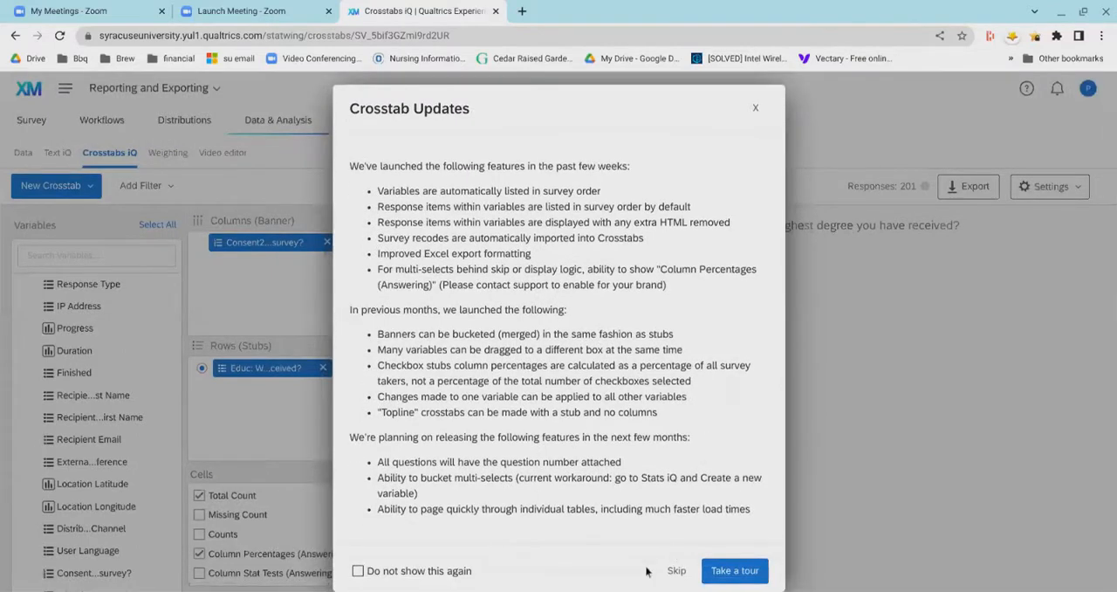
pyautogui.click(677, 570)
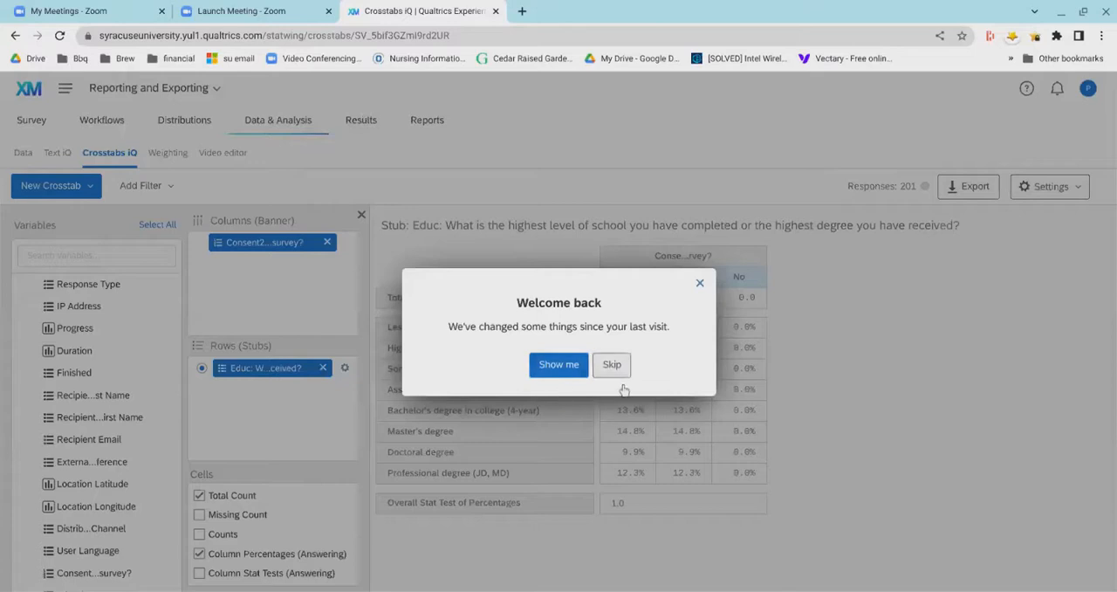
pyautogui.click(617, 394)
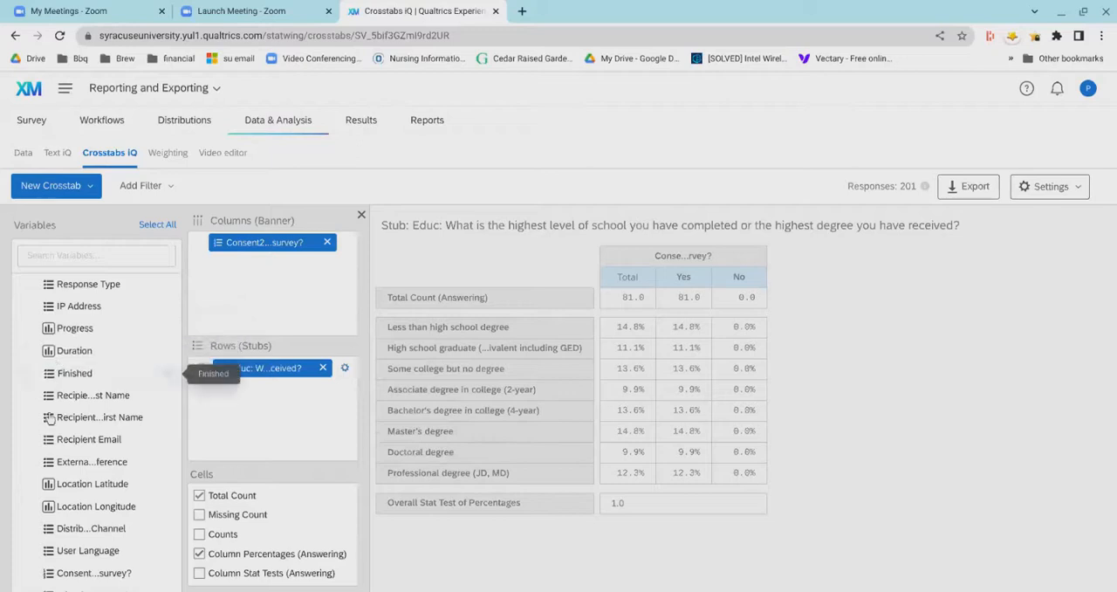
# - Examine the crosstab's variables and the cell statistics available for education level by consent
pyautogui.moveTo(73, 400); pyautogui.dragTo(97, 397)
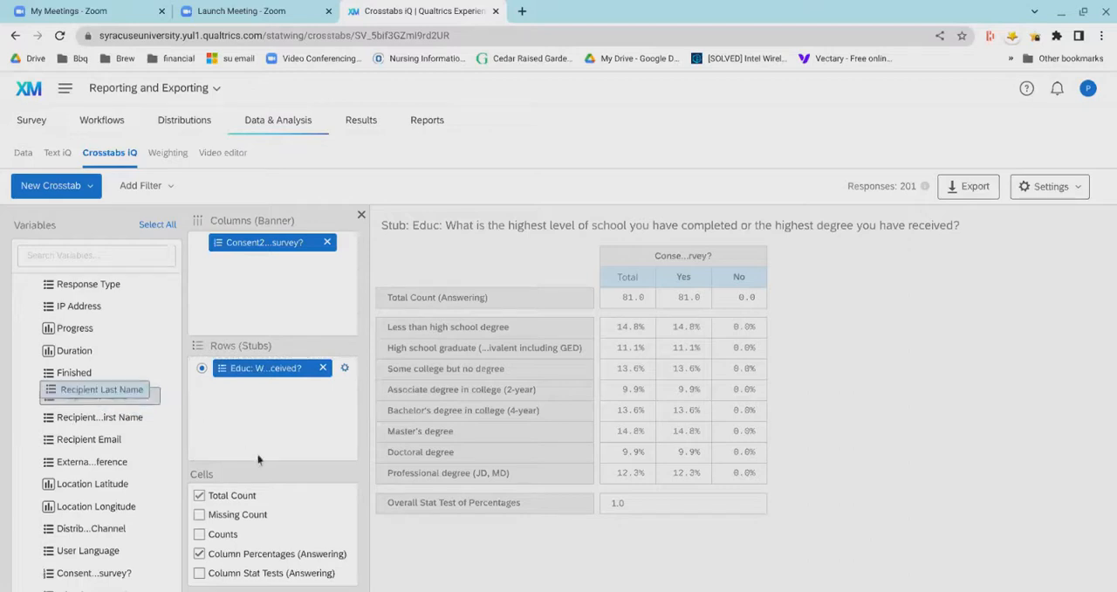
pyautogui.scroll(-1, 288, 493)
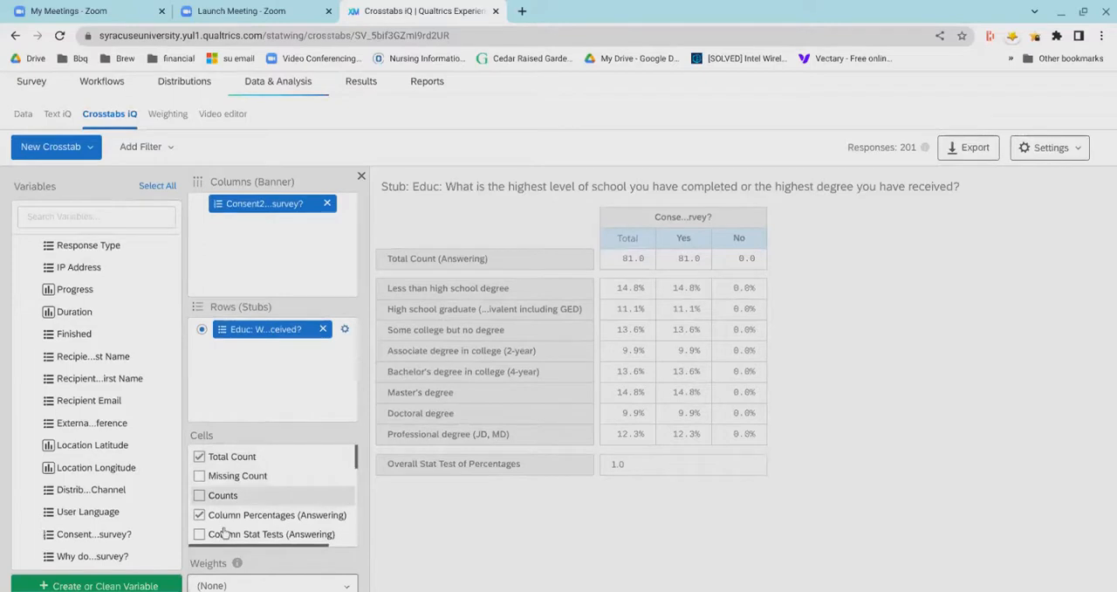
pyautogui.scroll(-2, 297, 506)
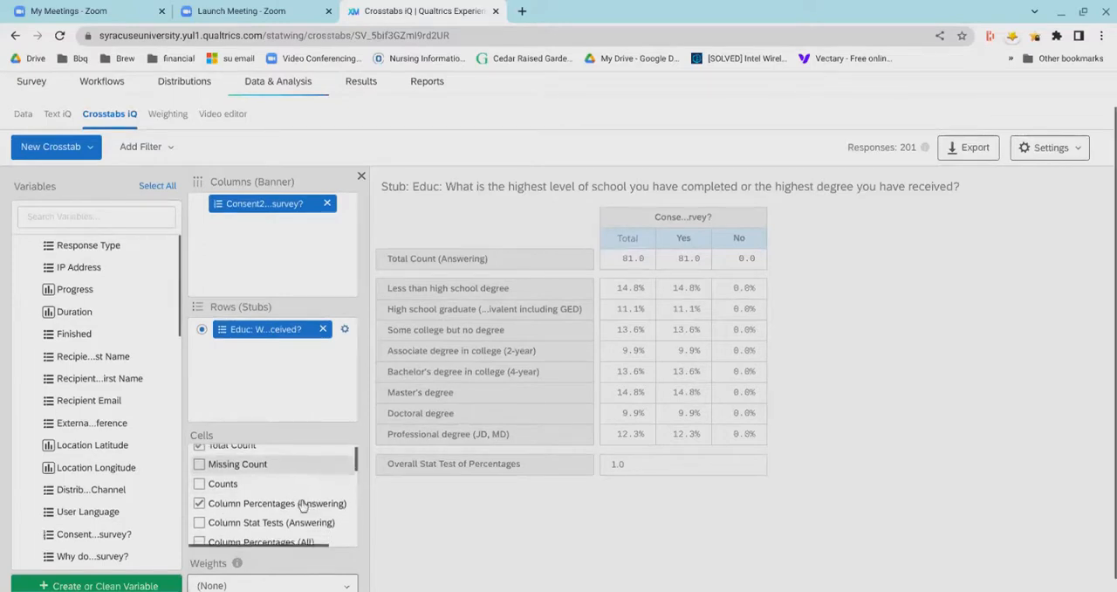
pyautogui.scroll(-3, 301, 506)
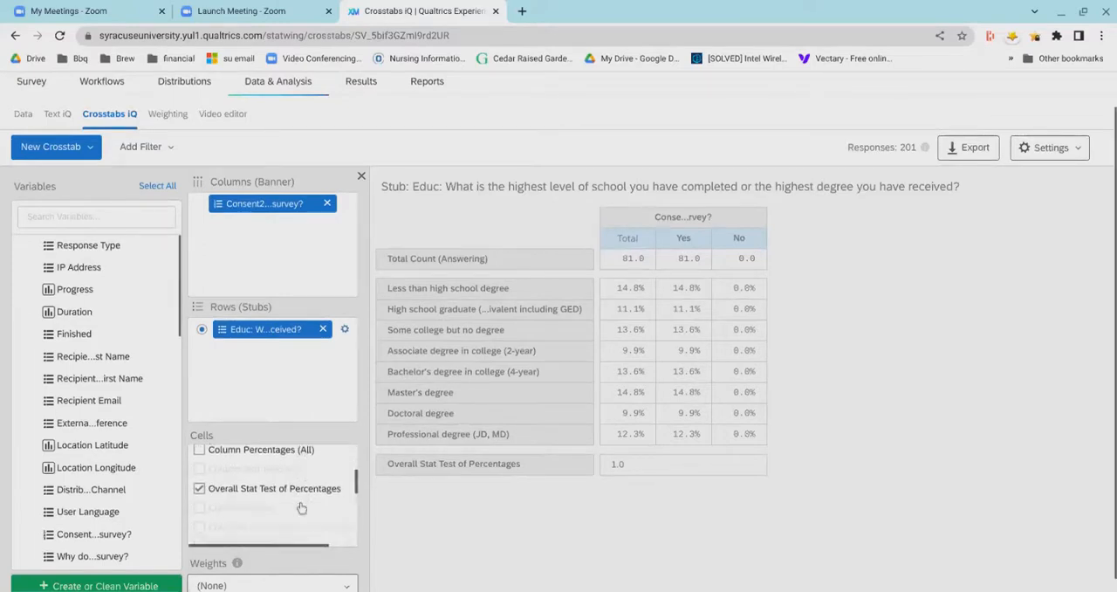
pyautogui.scroll(1, 288, 499)
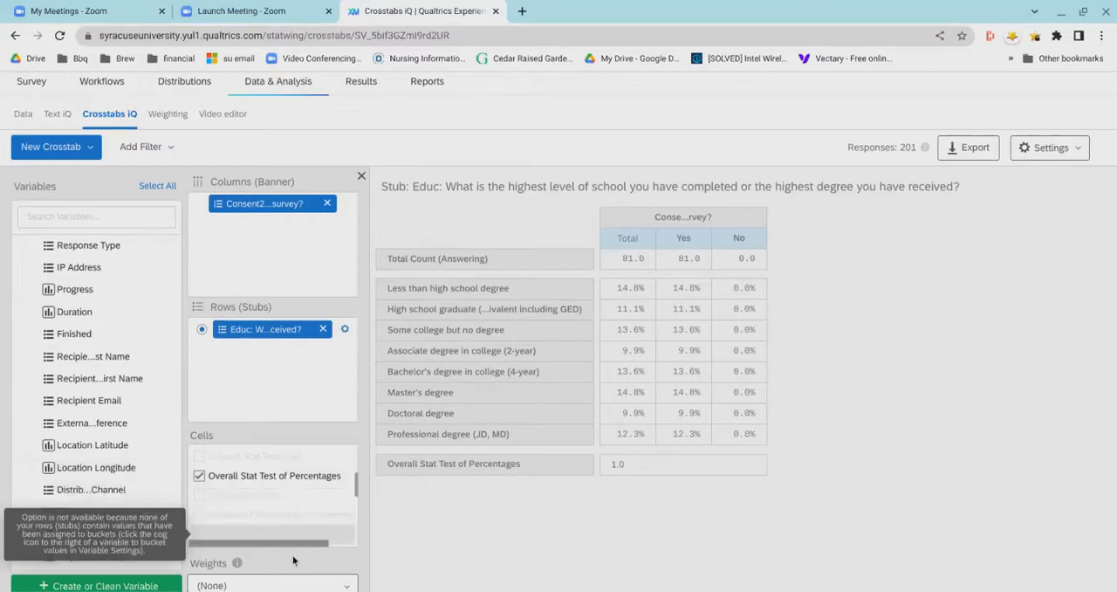
pyautogui.scroll(-1, 317, 530)
pyautogui.scroll(-1, 318, 531)
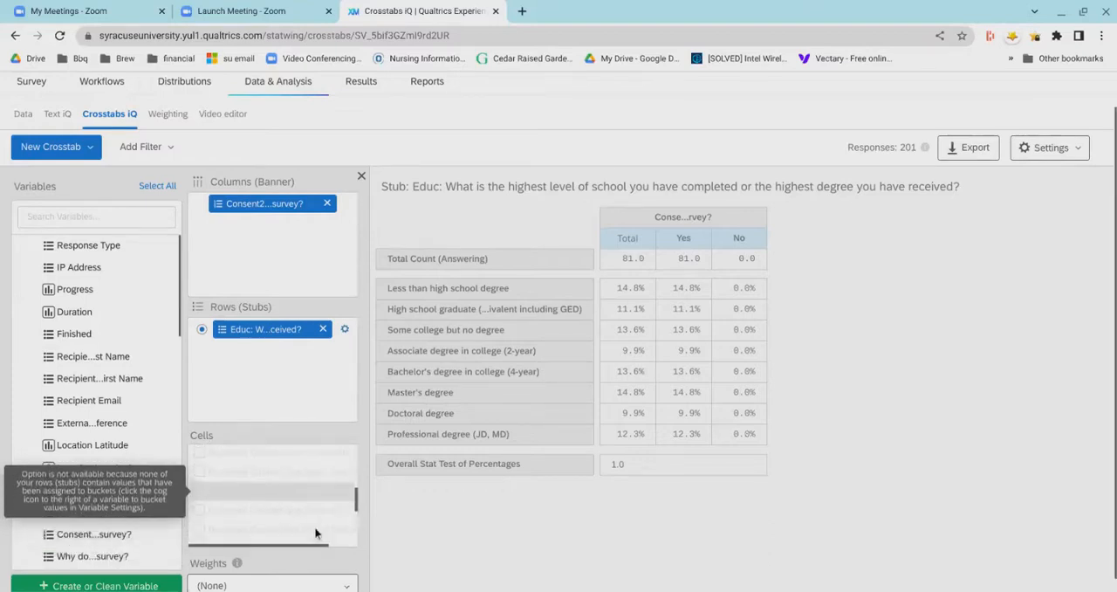
pyautogui.scroll(-2, 316, 535)
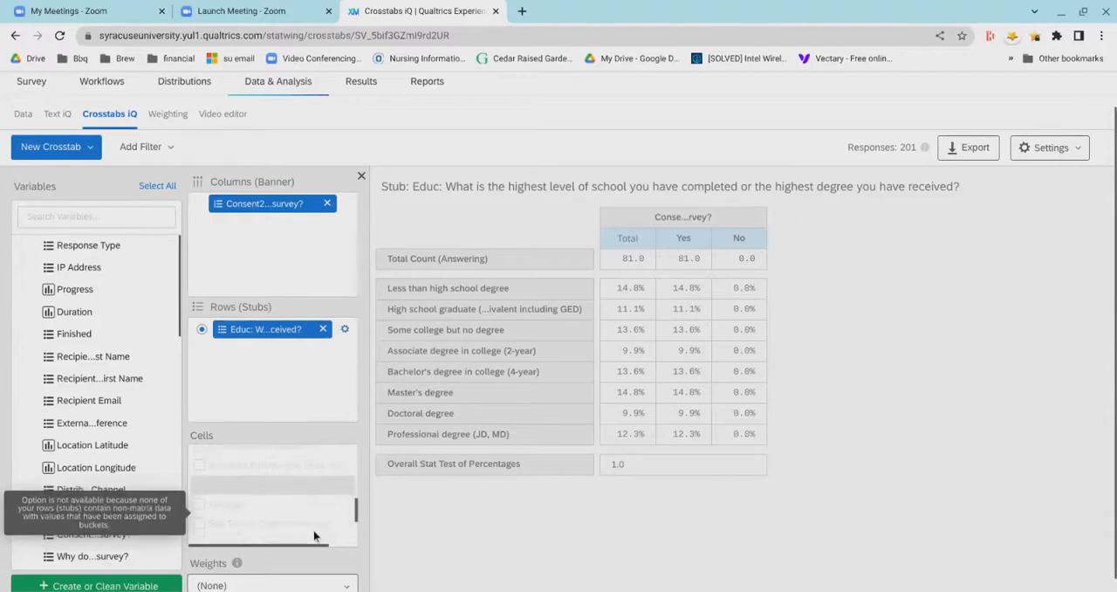
pyautogui.scroll(-2, 315, 536)
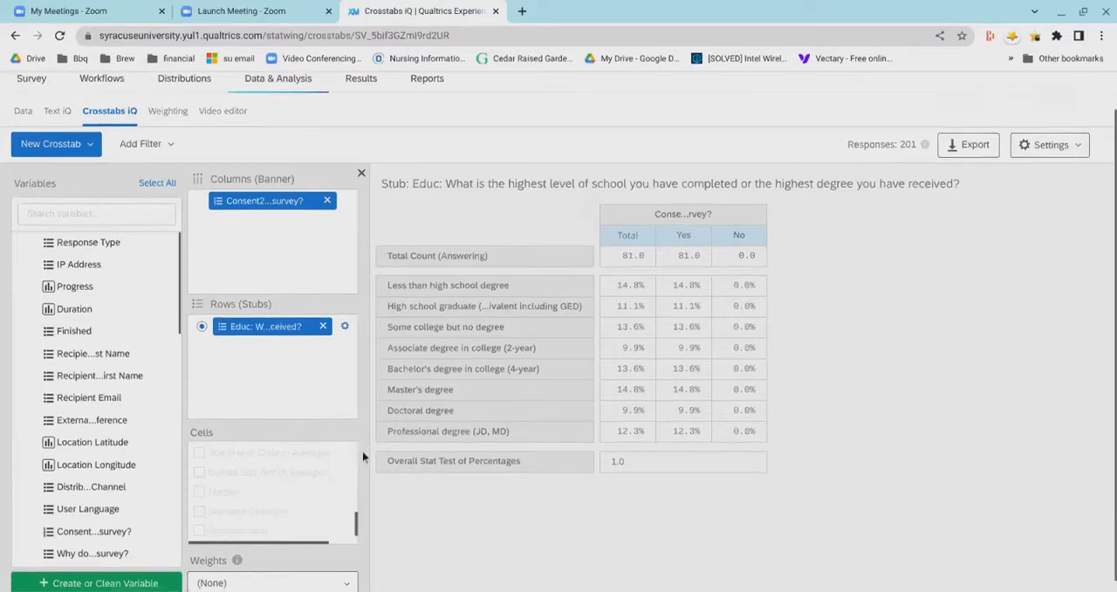
pyautogui.scroll(-1, 362, 450)
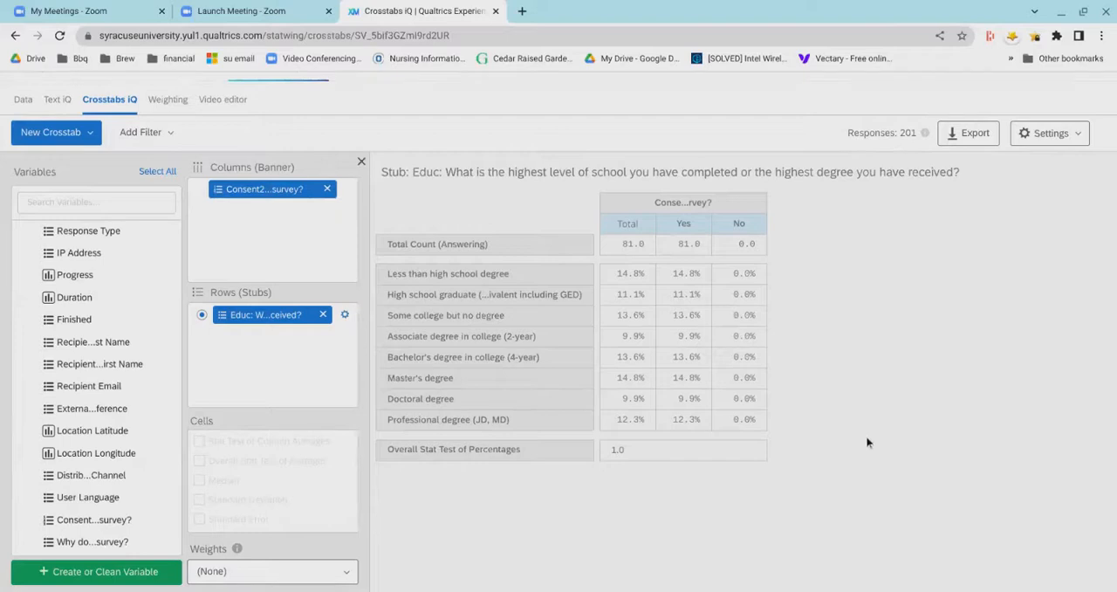
# - View the crosstab's Excel export choices and its analysis settings, cancelling both without changes
pyautogui.click(970, 133)
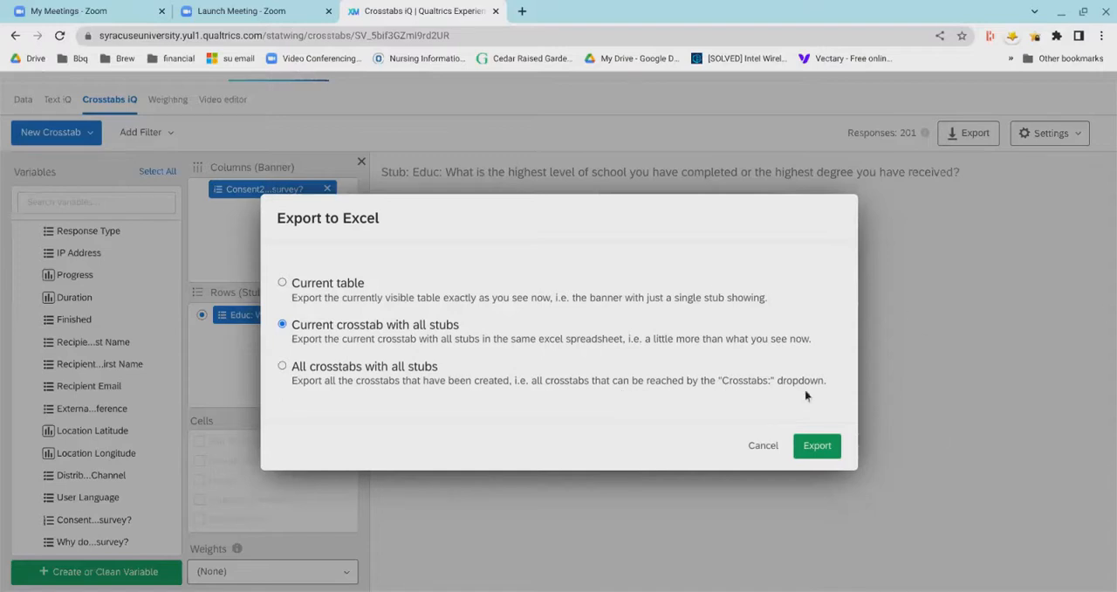
pyautogui.click(758, 449)
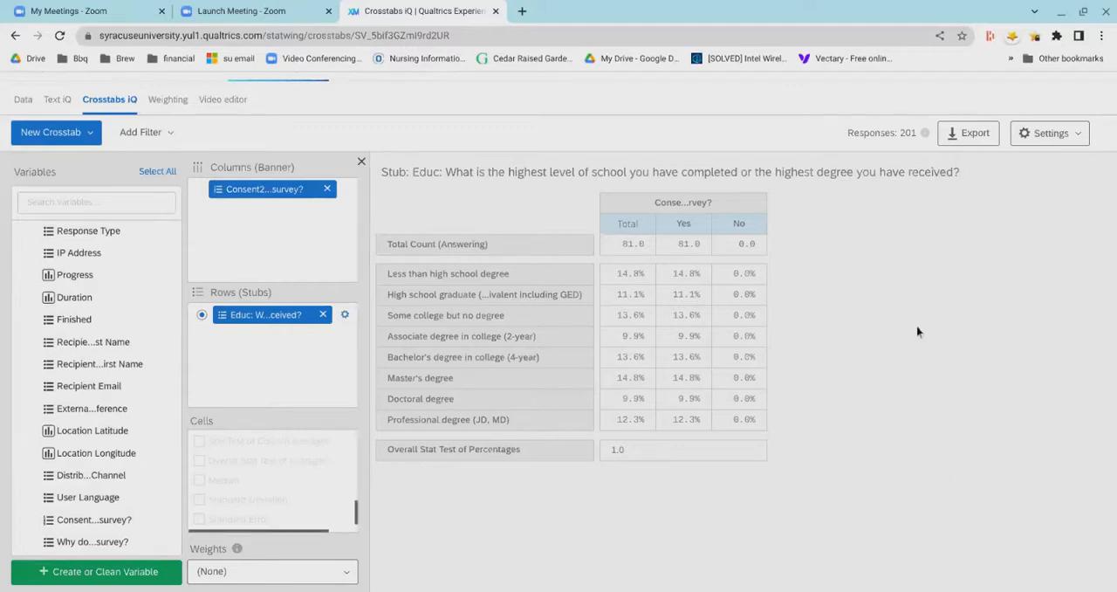
pyautogui.click(1067, 136)
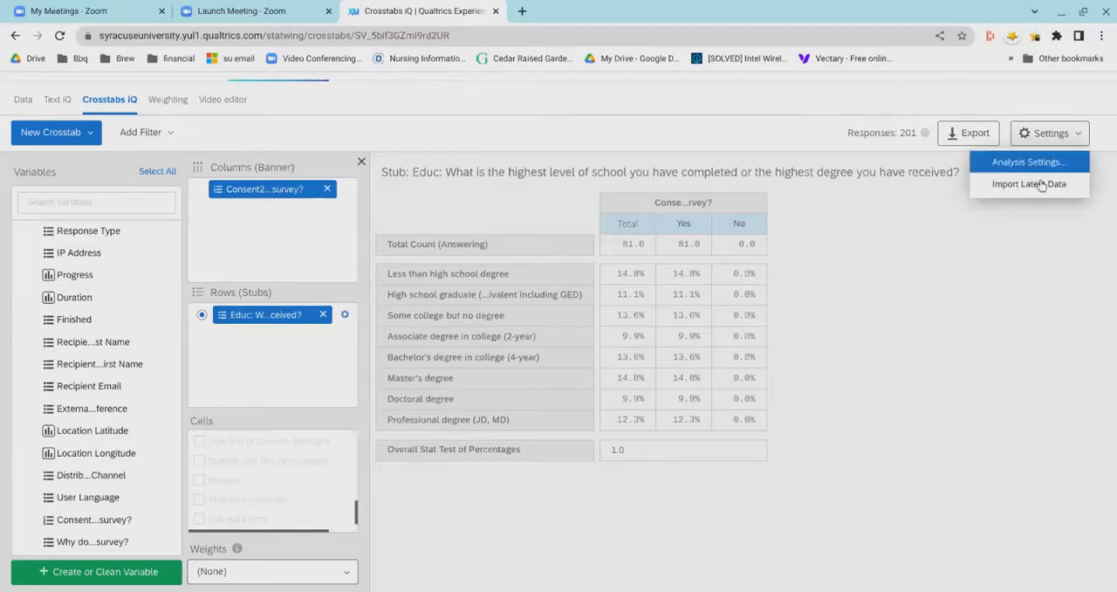
pyautogui.click(1030, 162)
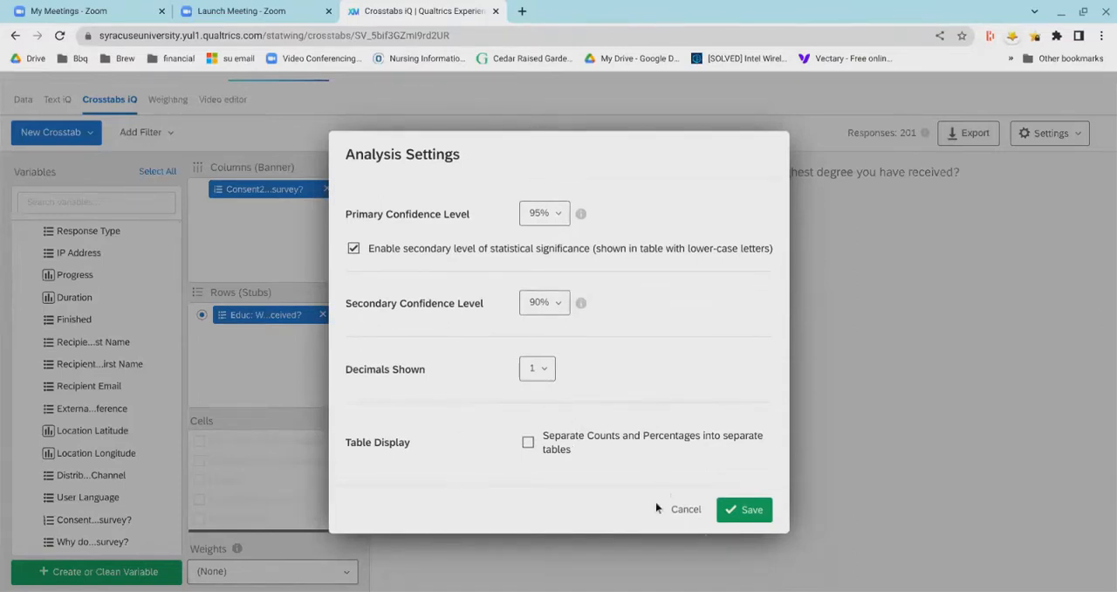
pyautogui.click(686, 554)
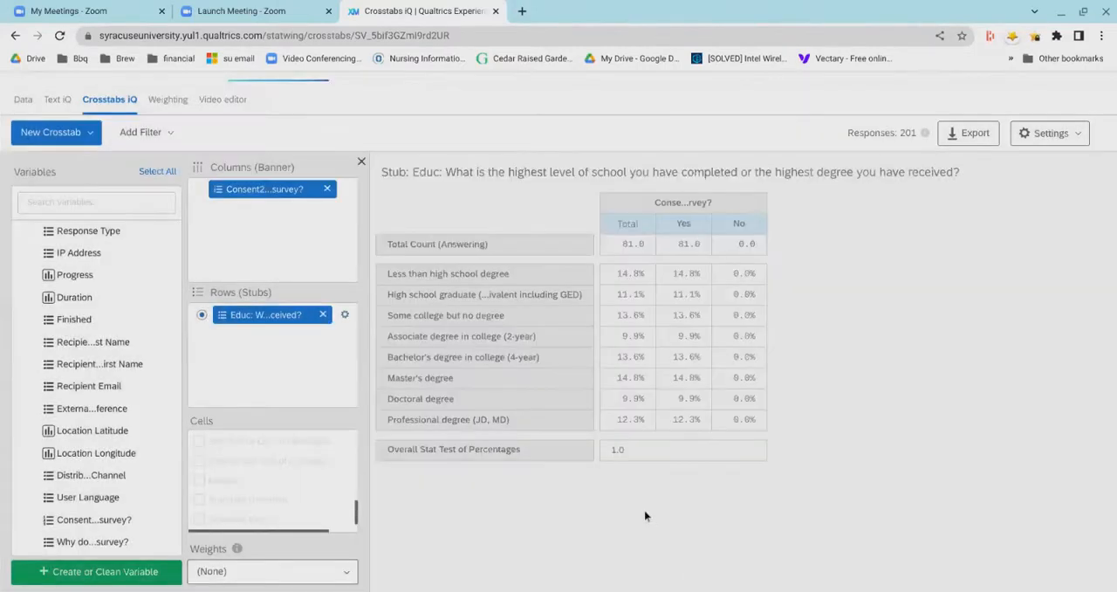
# - Filter the crosstab to Duration greater than or equal to 20, and remove that filter again
pyautogui.click(147, 142)
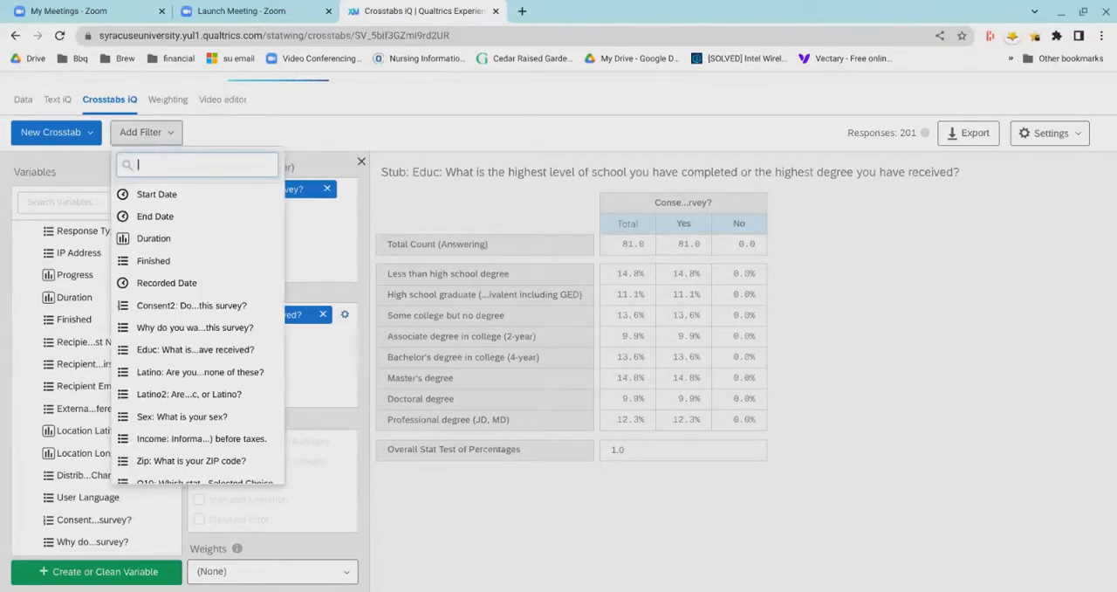
pyautogui.click(170, 239)
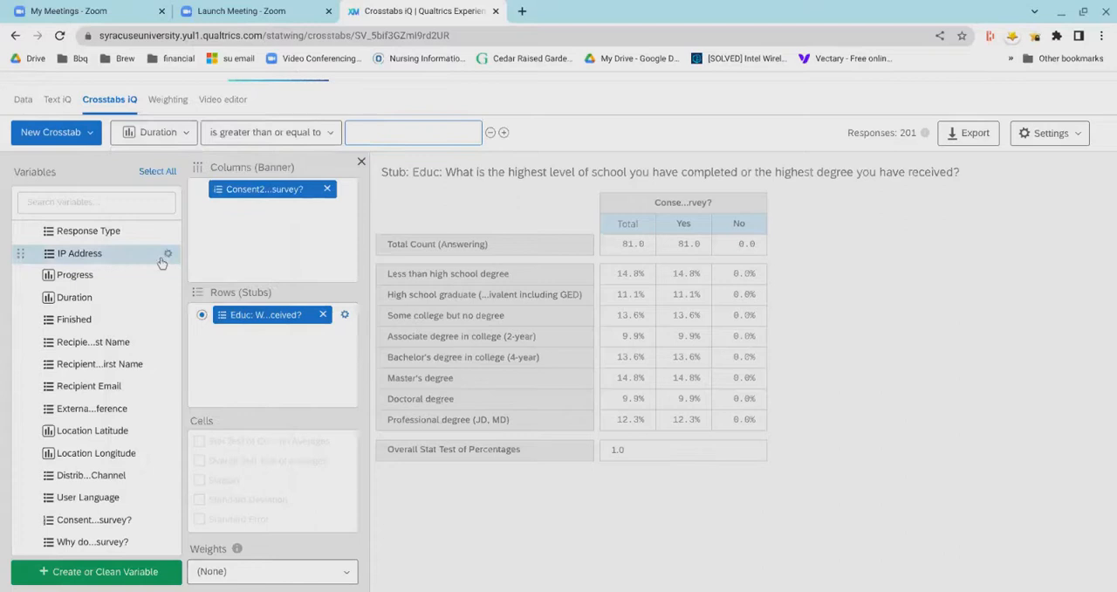
pyautogui.click(401, 136)
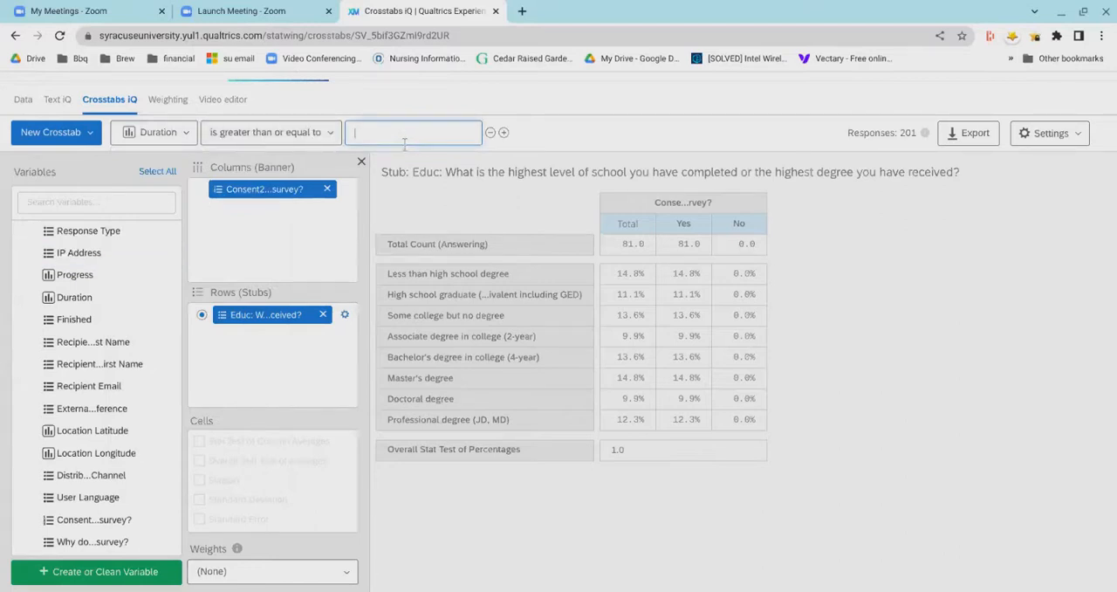
pyautogui.write('20')
pyautogui.click(613, 133)
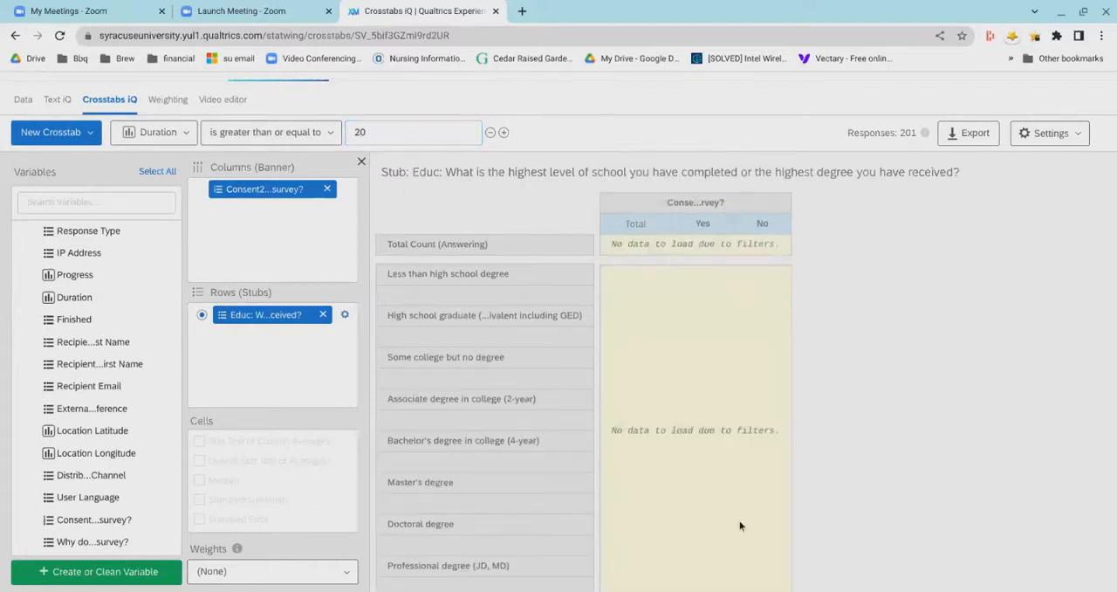
pyautogui.click(491, 138)
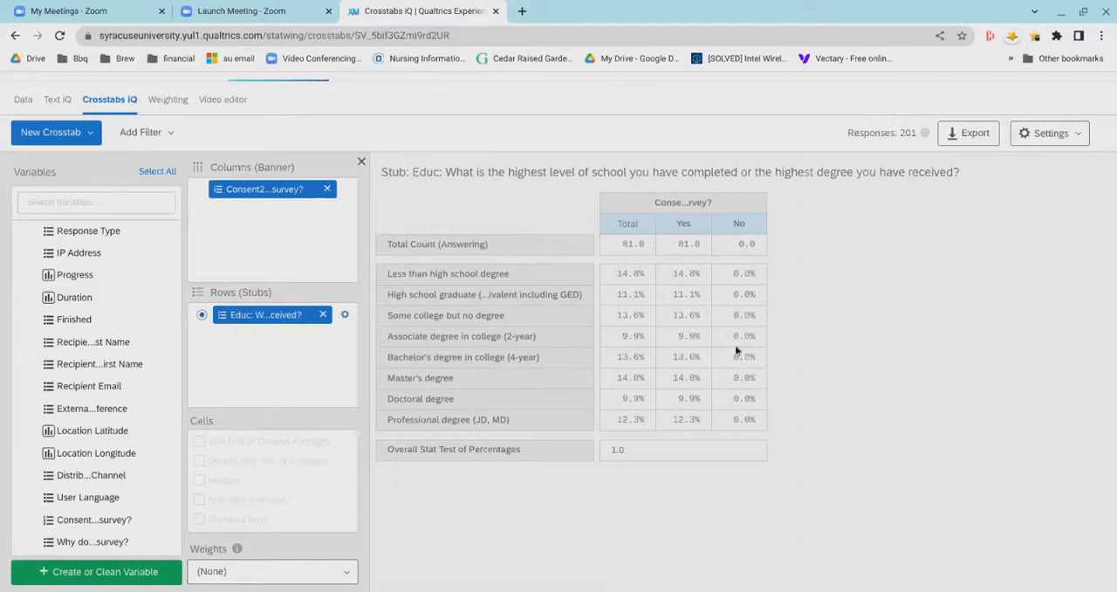
# - View the survey's weighting scheme page and its video editor
pyautogui.click(172, 110)
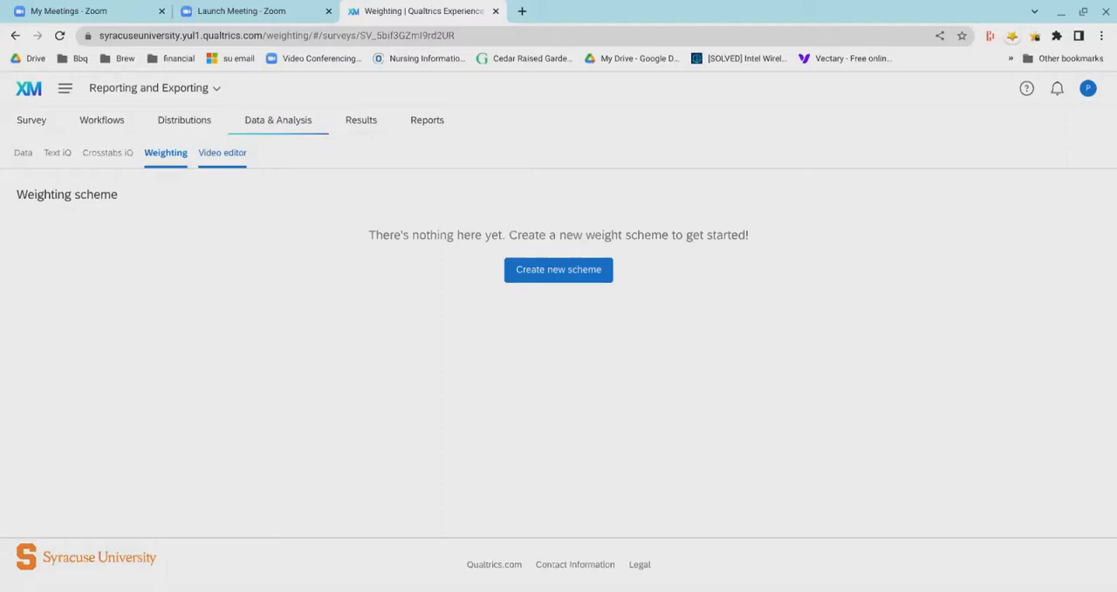
pyautogui.click(219, 171)
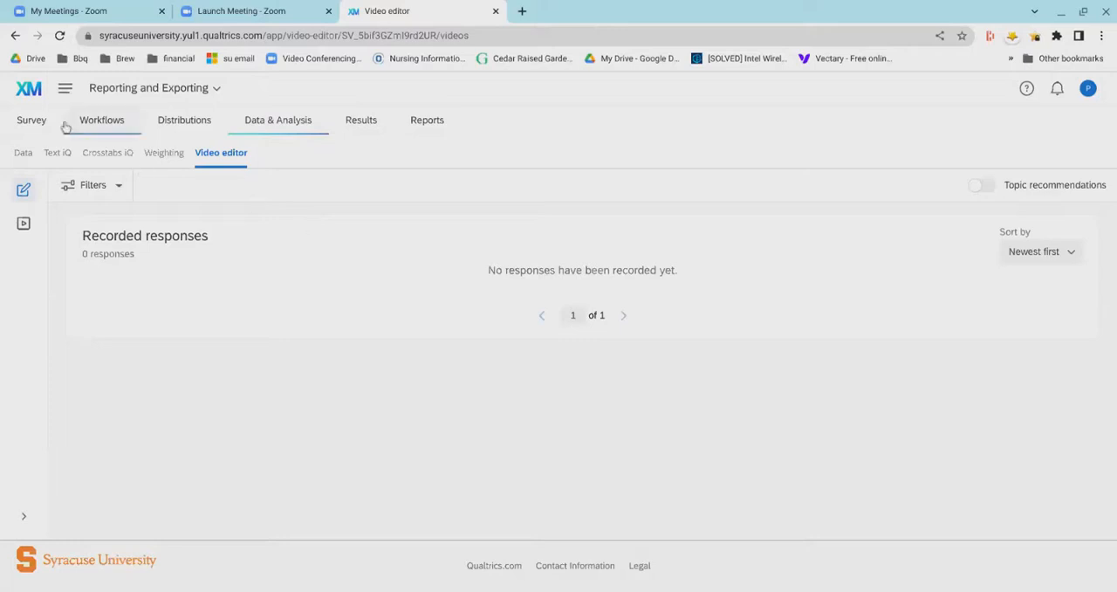
# - Open the survey's questions and change the Consent question's type to Video response
pyautogui.click(28, 137)
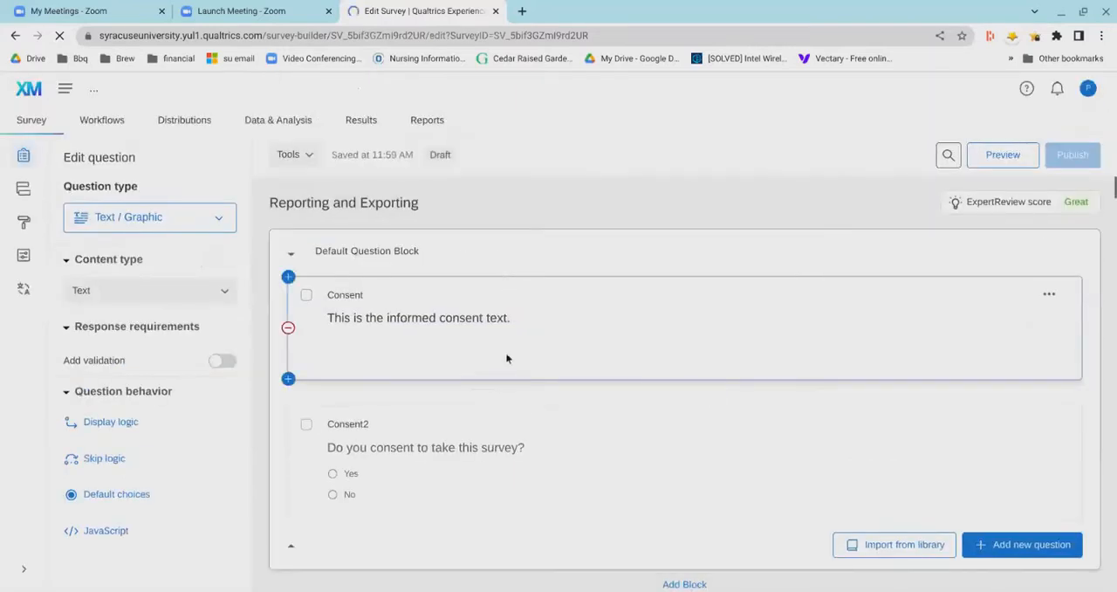
pyautogui.click(175, 224)
pyautogui.scroll(-5, 154, 347)
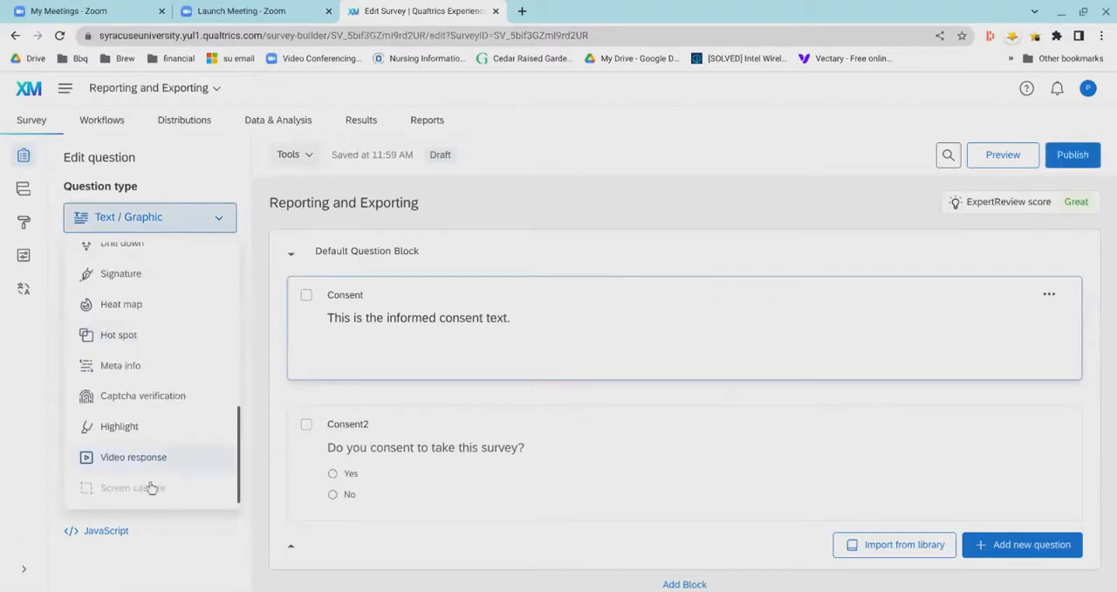
pyautogui.click(150, 486)
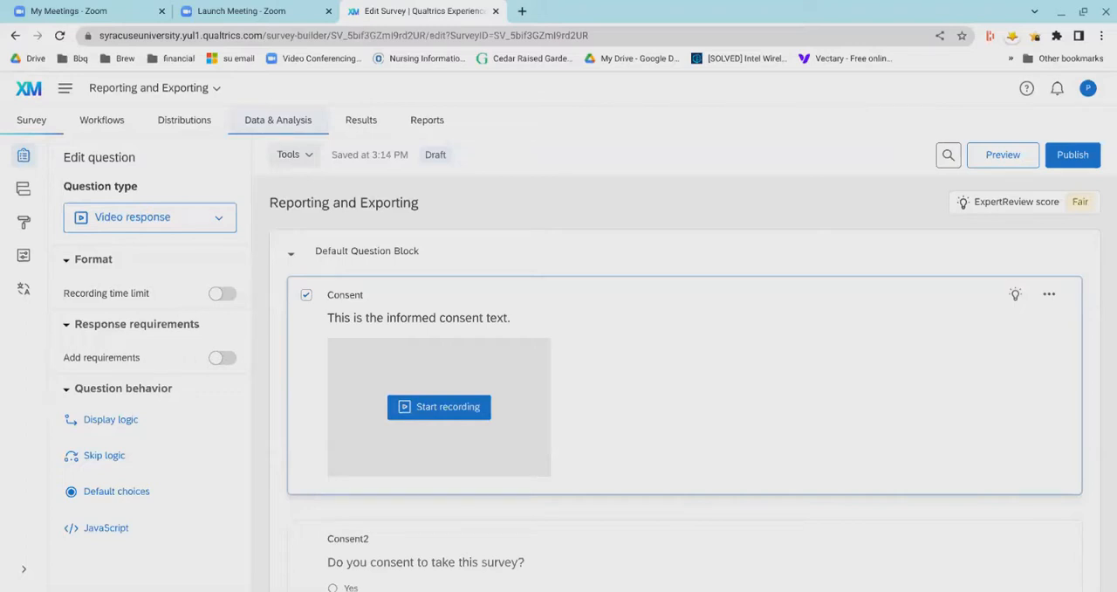
# - Open the response data table, view its import and export choices, and reload the page to show the records
pyautogui.click(274, 138)
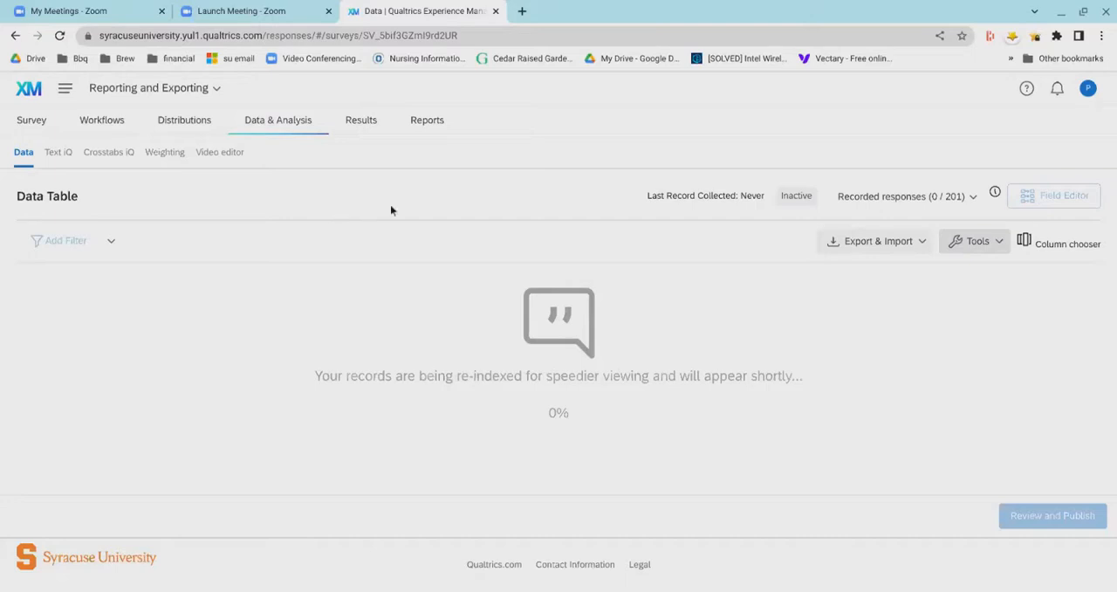
pyautogui.press('F5')
pyautogui.click(911, 251)
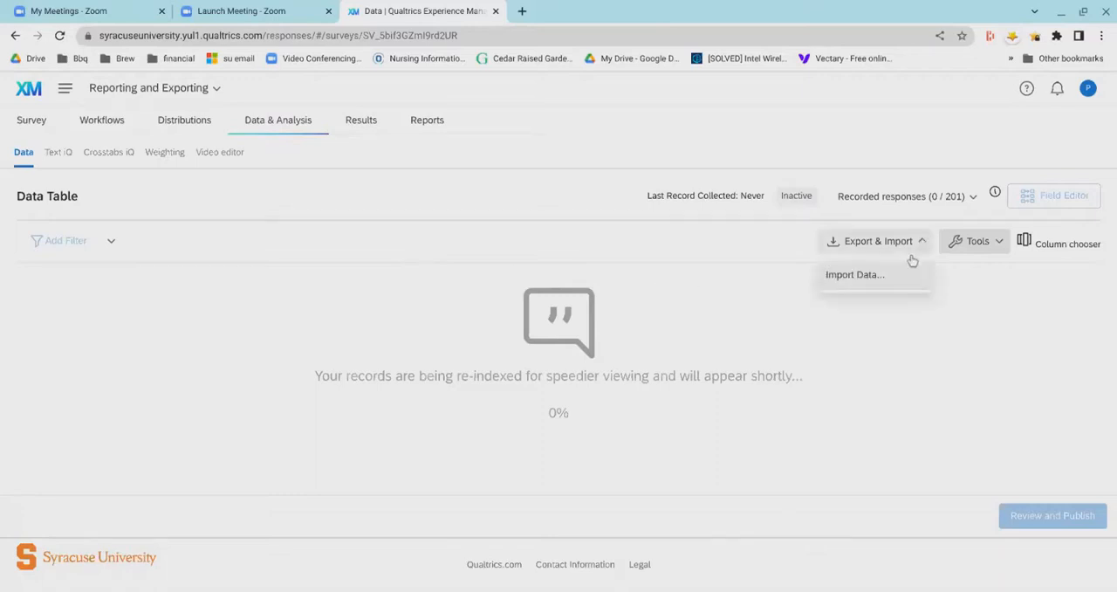
pyautogui.click(756, 252)
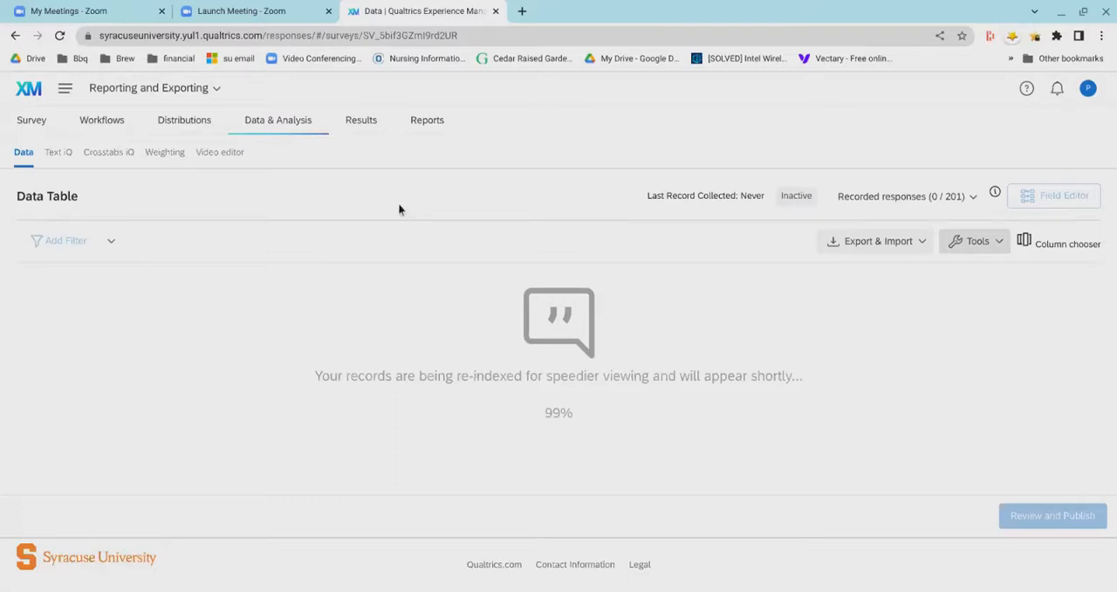
pyautogui.press('F5')
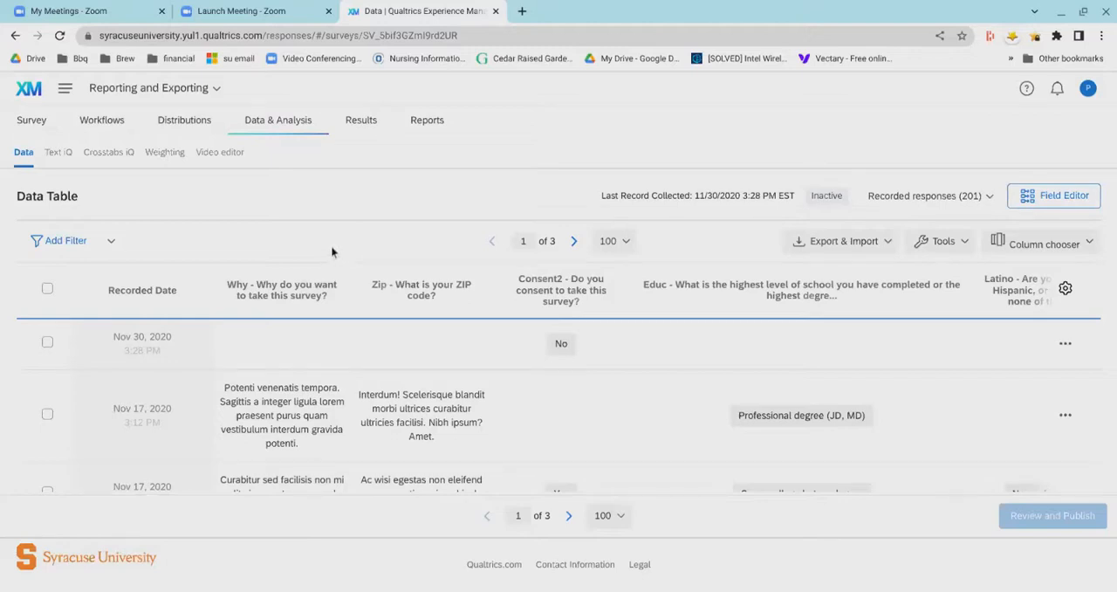
# - Examine the data table's filter options, including the any/all conditions and the Survey Metadata and Consent fields, and cancel the new filter
pyautogui.click(112, 257)
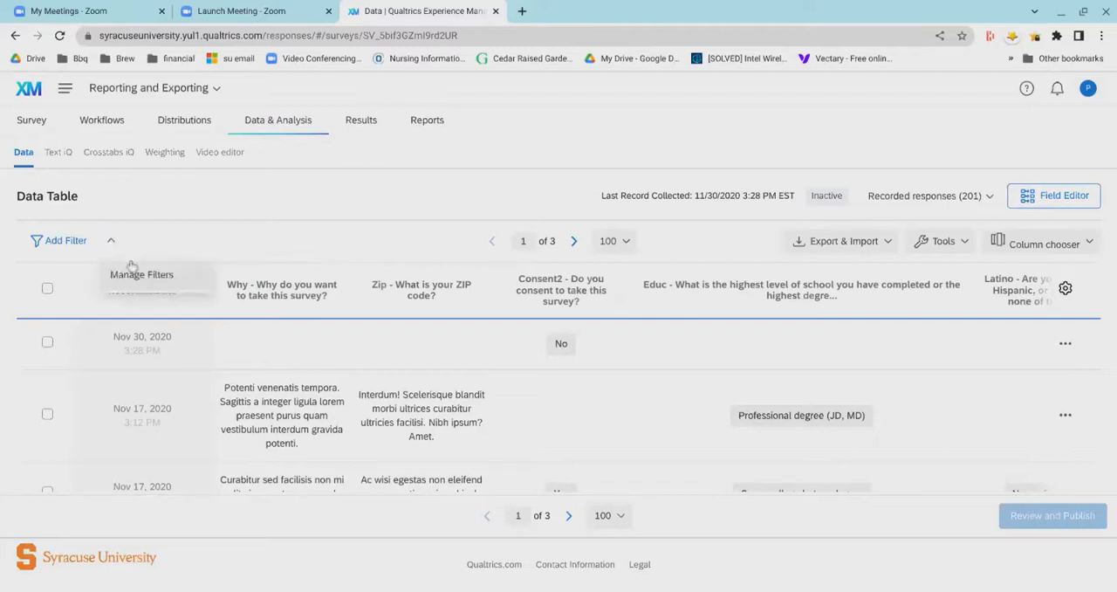
pyautogui.click(217, 260)
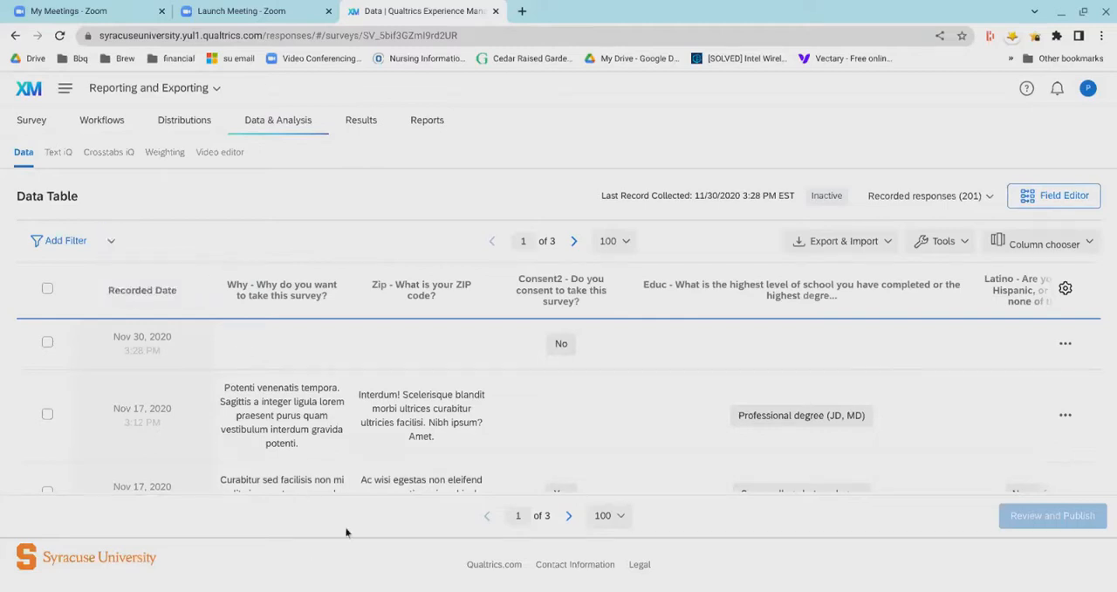
pyautogui.click(87, 253)
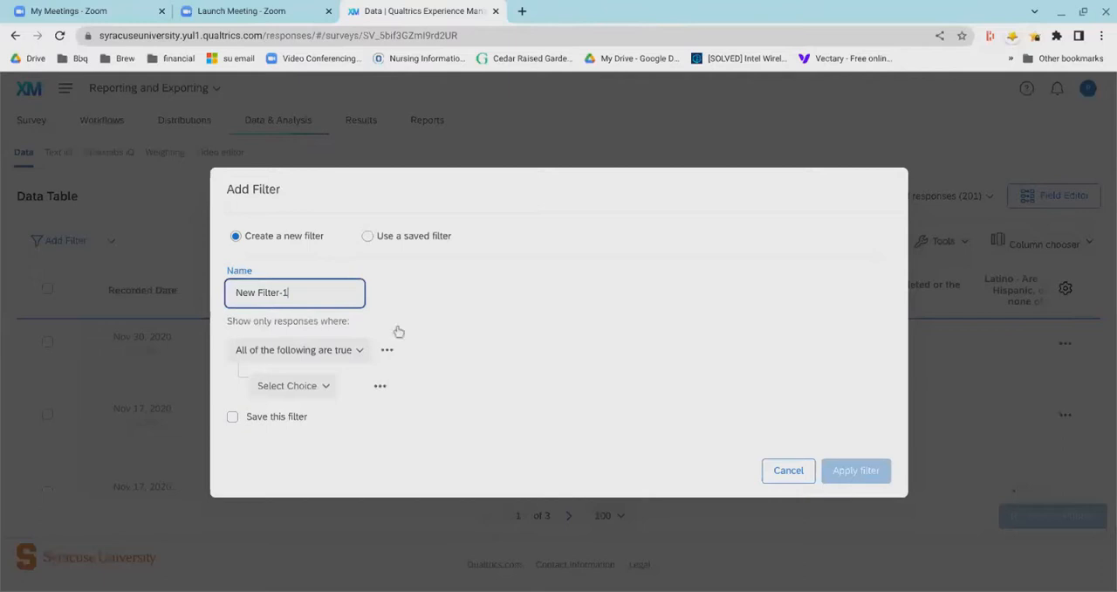
pyautogui.click(357, 370)
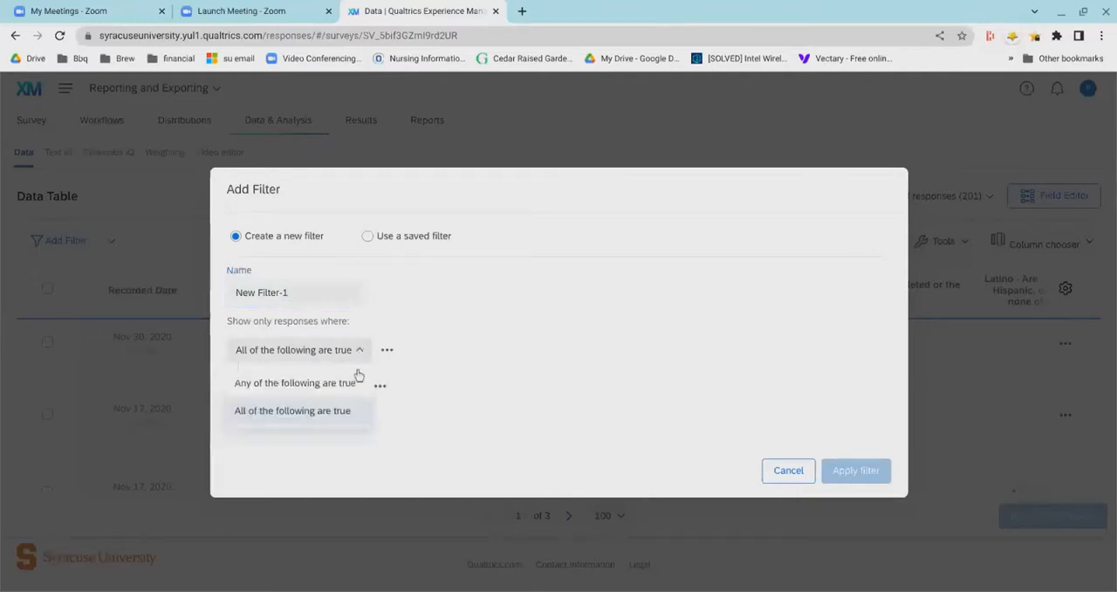
pyautogui.click(546, 350)
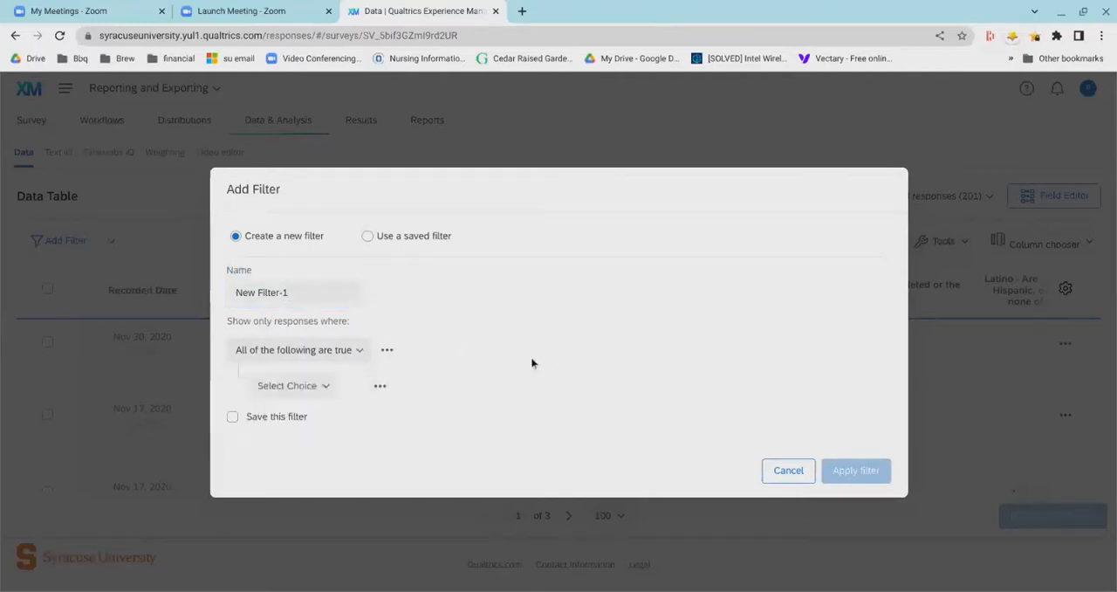
pyautogui.click(319, 396)
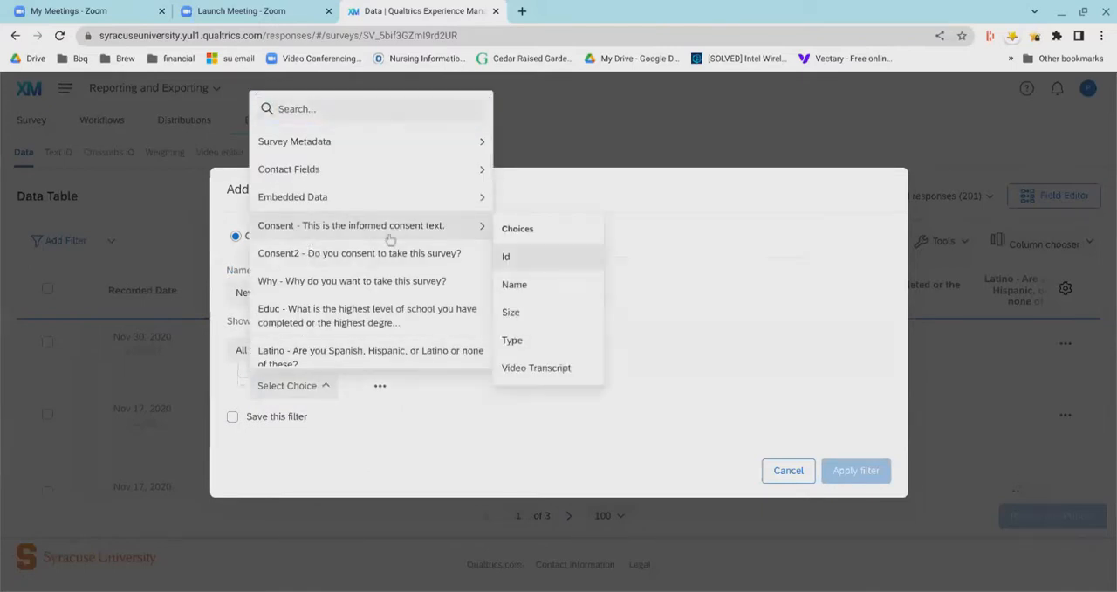
pyautogui.click(691, 297)
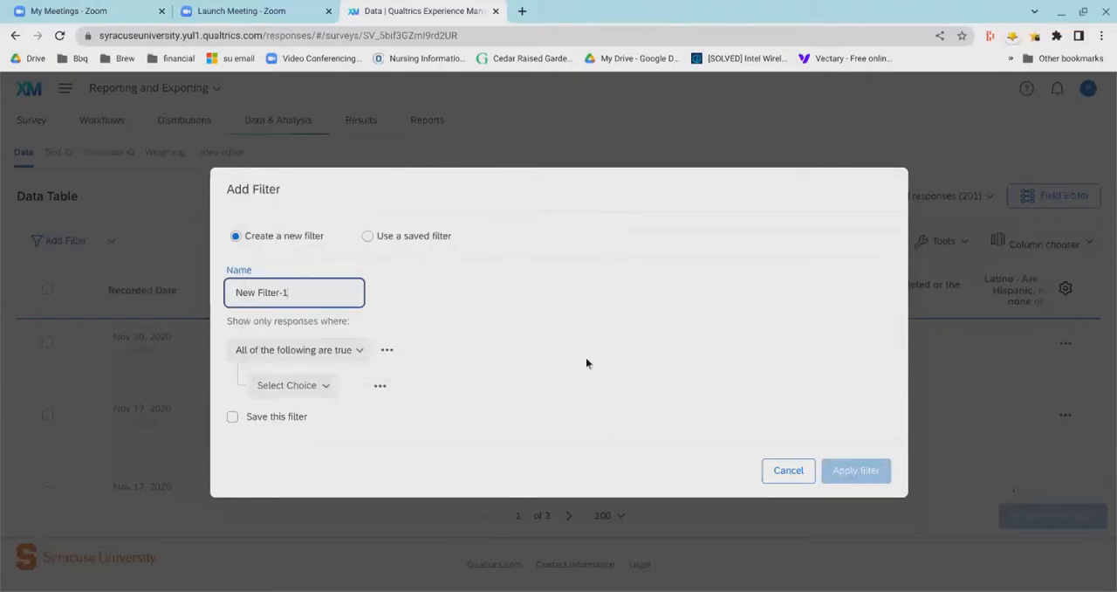
pyautogui.click(360, 360)
pyautogui.click(573, 392)
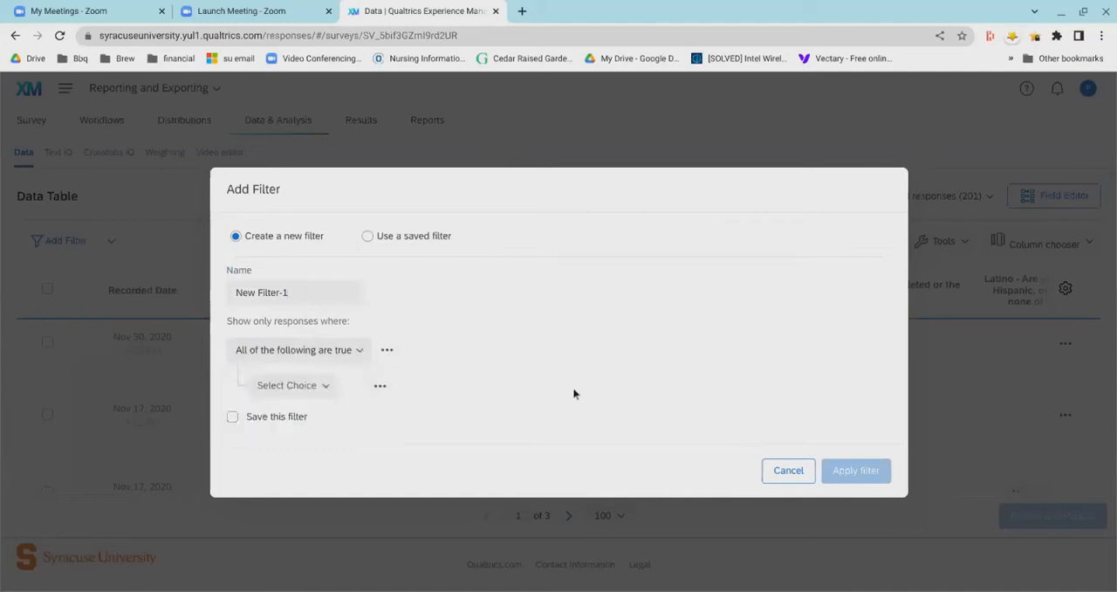
pyautogui.click(314, 387)
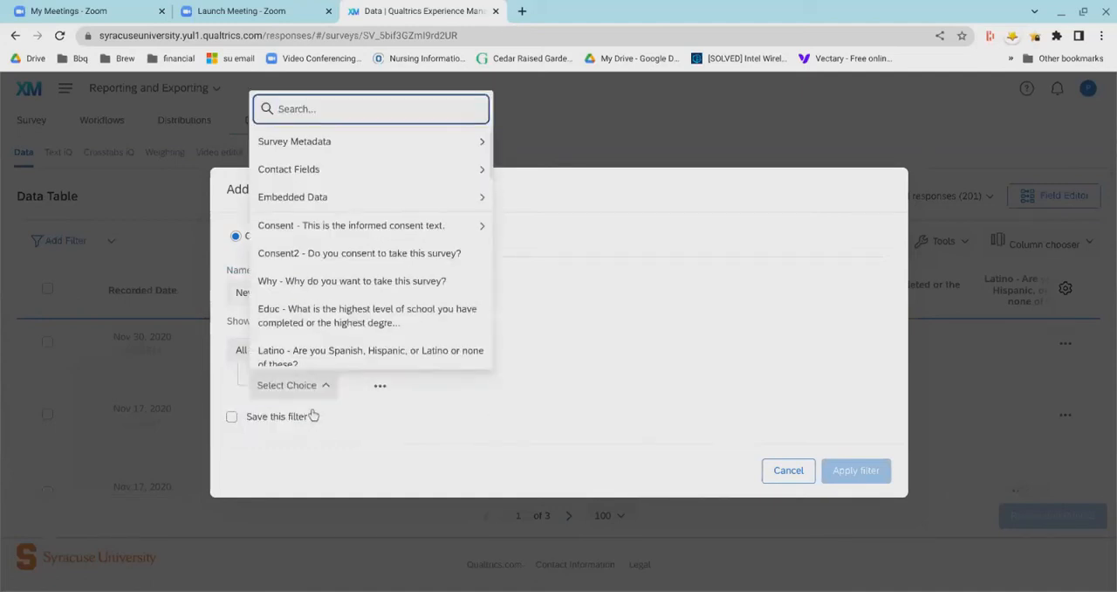
pyautogui.moveTo(357, 150)
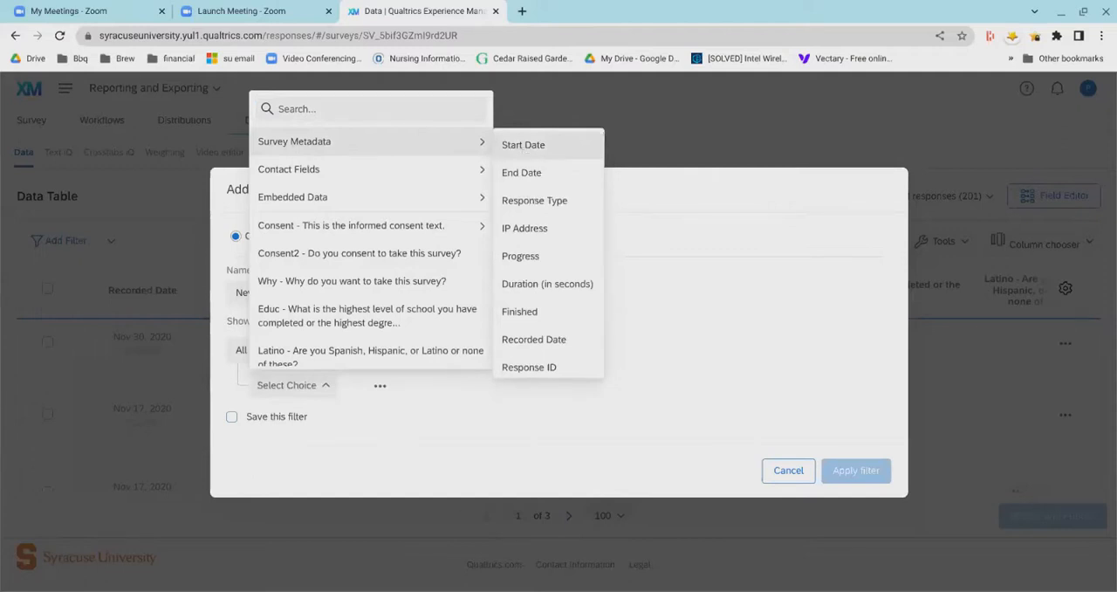
pyautogui.click(716, 323)
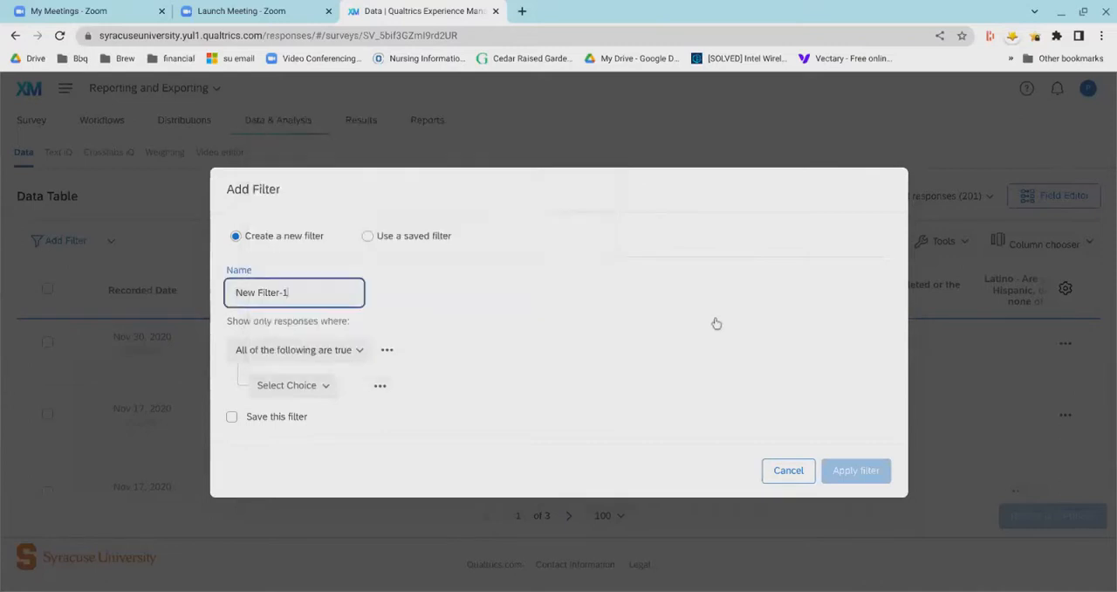
pyautogui.click(782, 498)
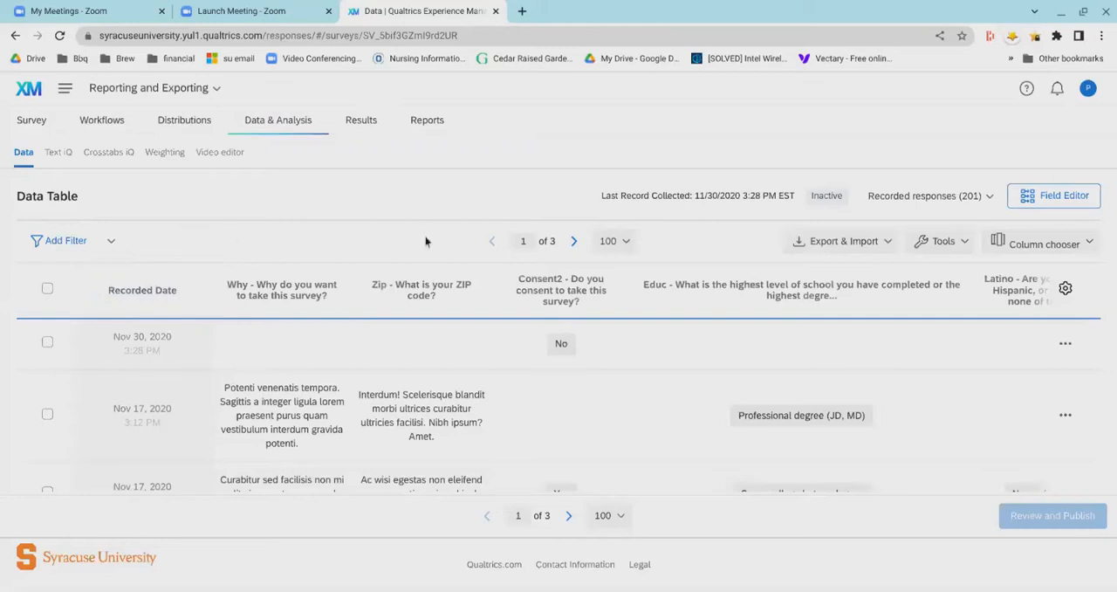
# - View the choice between recorded responses and responses in progress, keeping the recorded responses selected
pyautogui.click(967, 207)
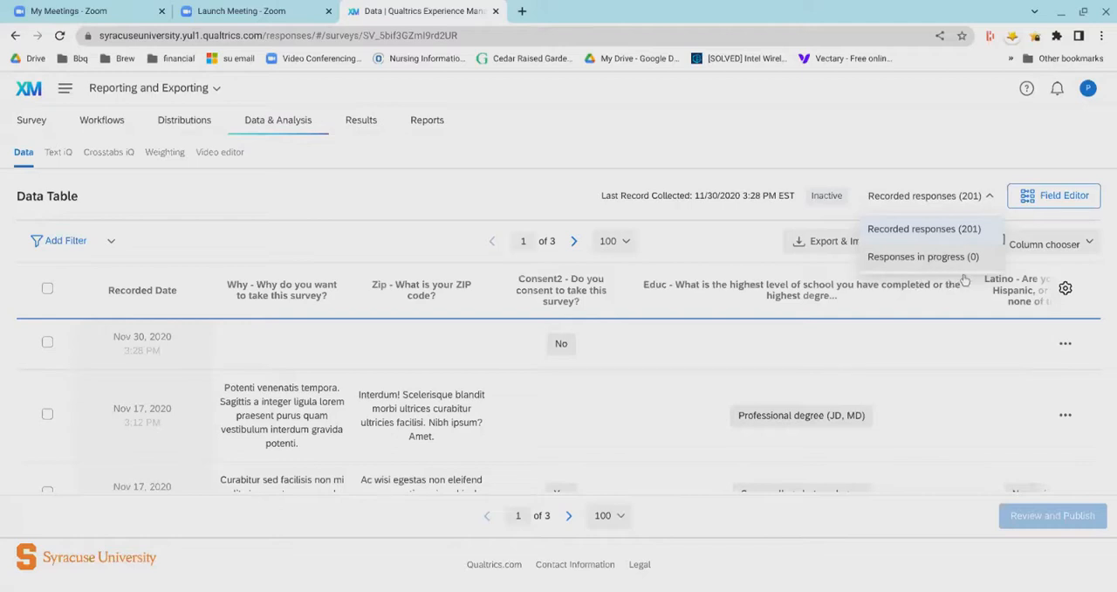
pyautogui.click(733, 252)
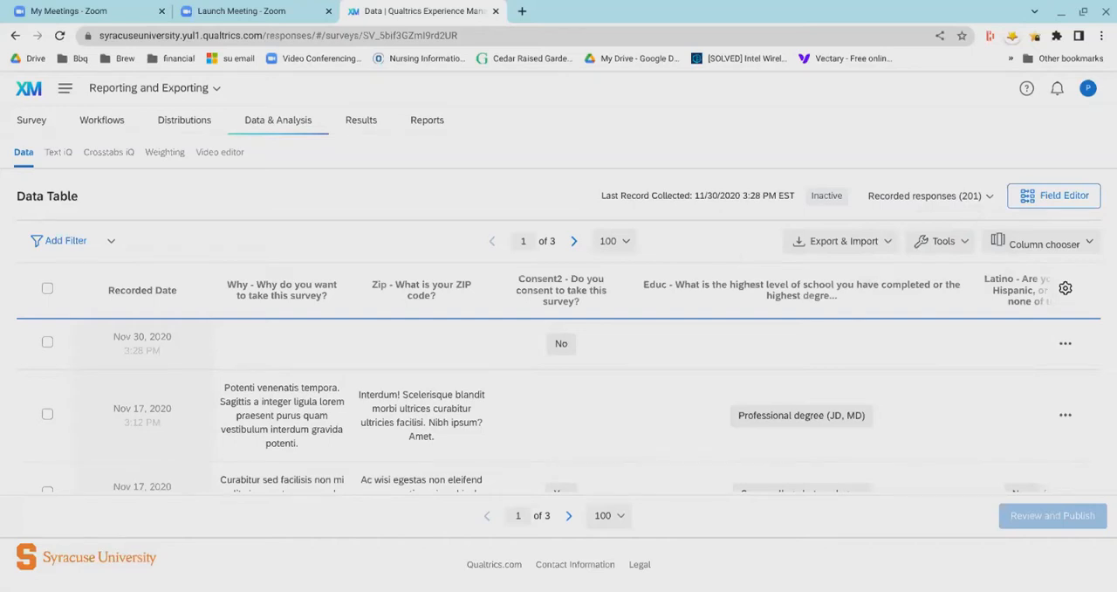
pyautogui.click(987, 197)
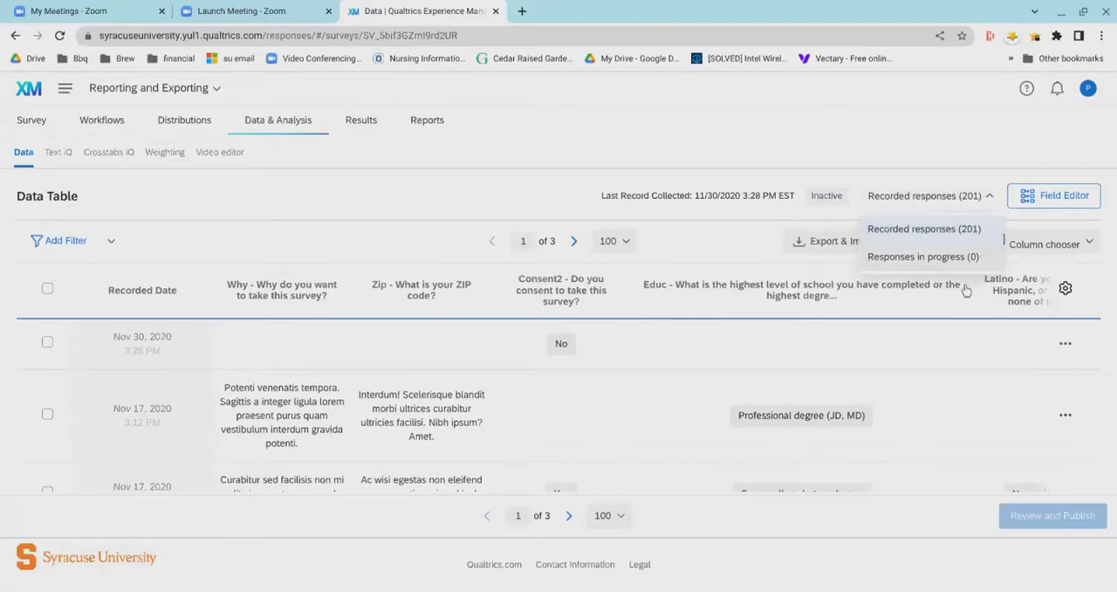
pyautogui.click(733, 249)
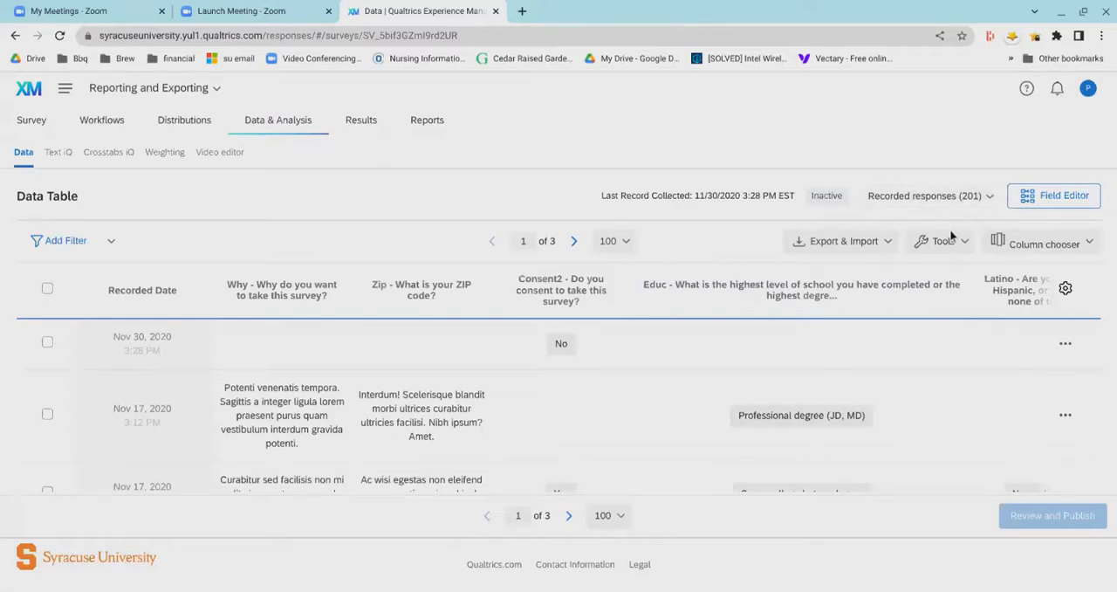
# - Open the Field Editor and create a manual field named Newvar with the Tags field type
pyautogui.click(1065, 206)
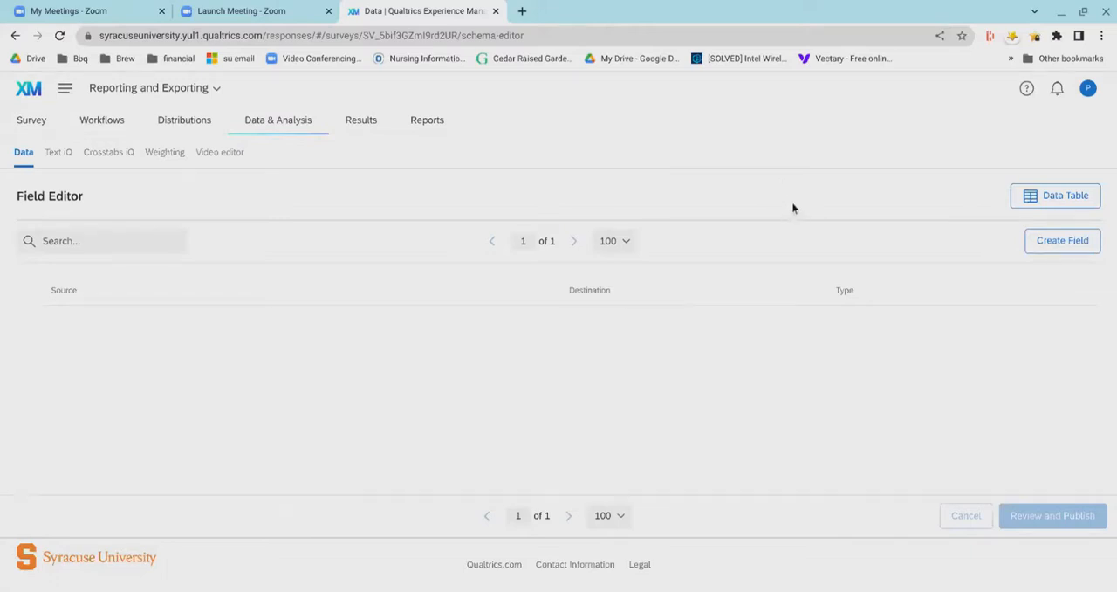
pyautogui.click(1060, 251)
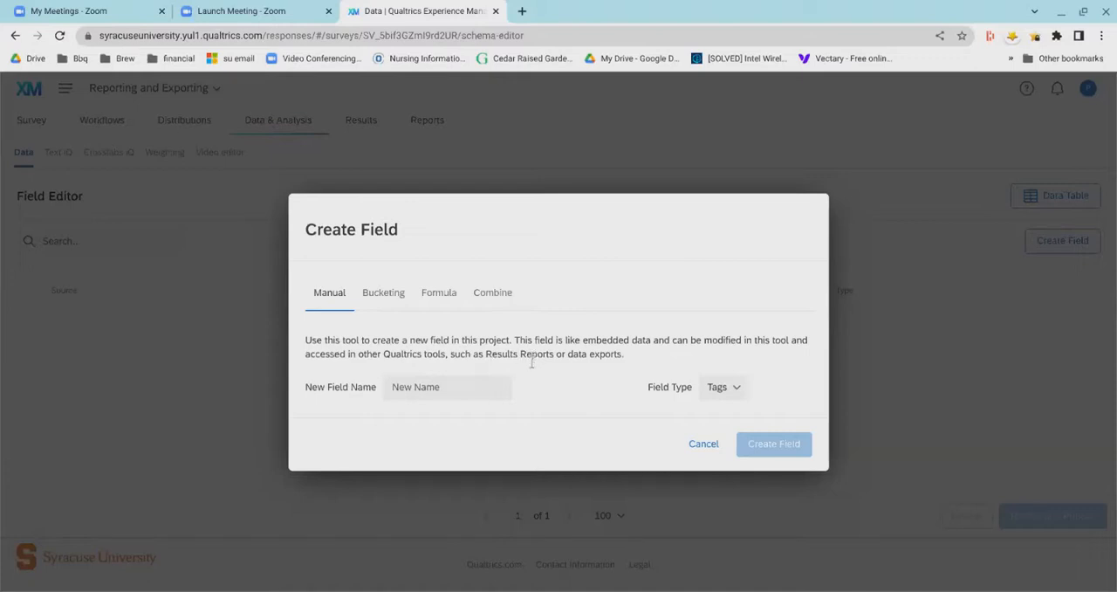
pyautogui.click(468, 403)
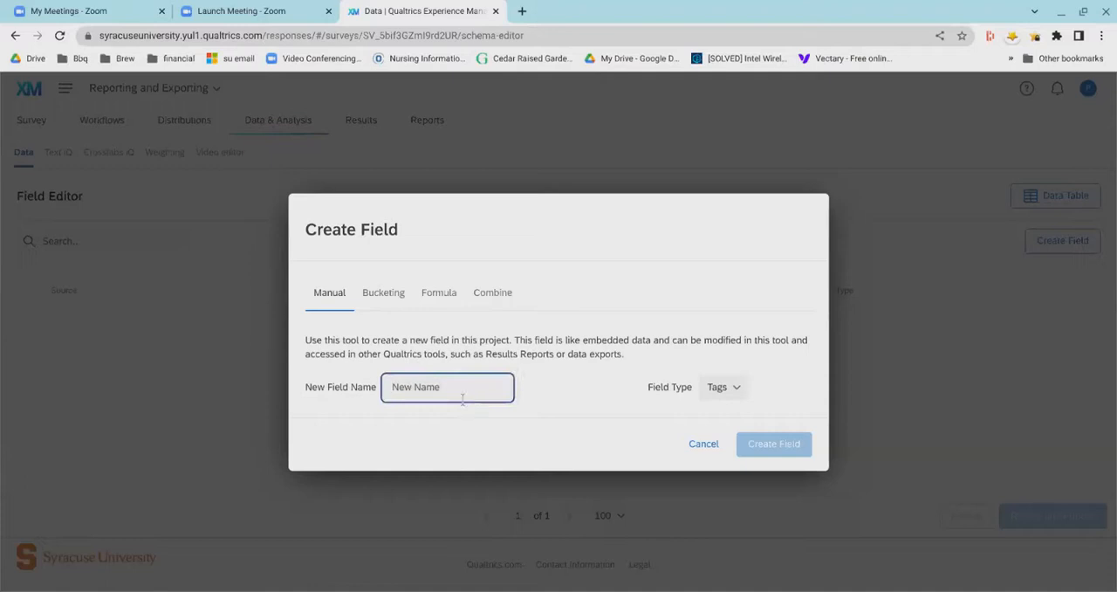
pyautogui.write('Newvar')
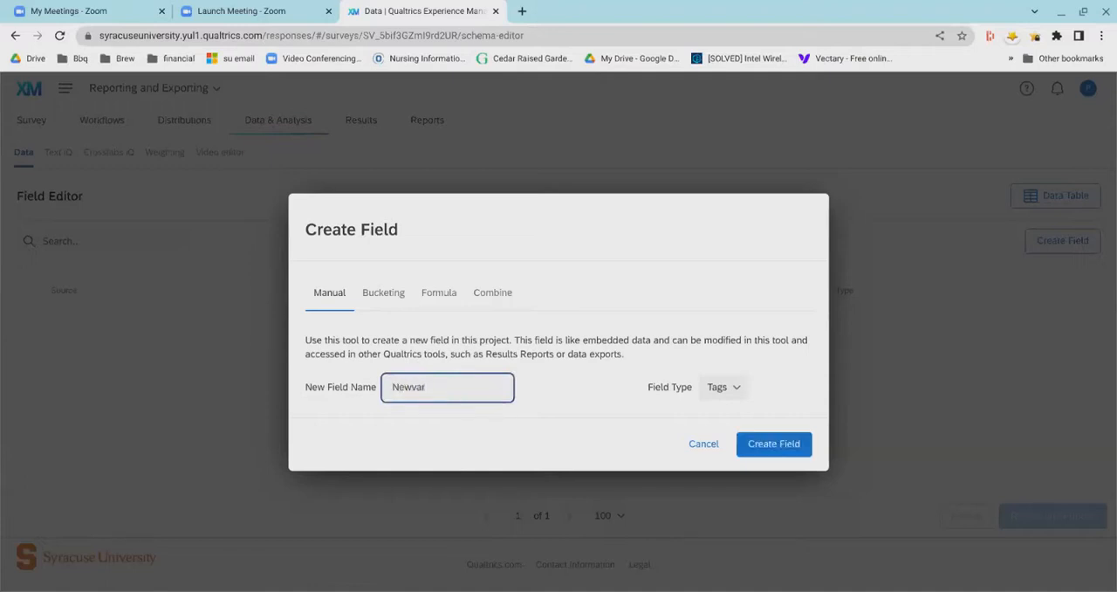
pyautogui.click(600, 431)
pyautogui.click(774, 449)
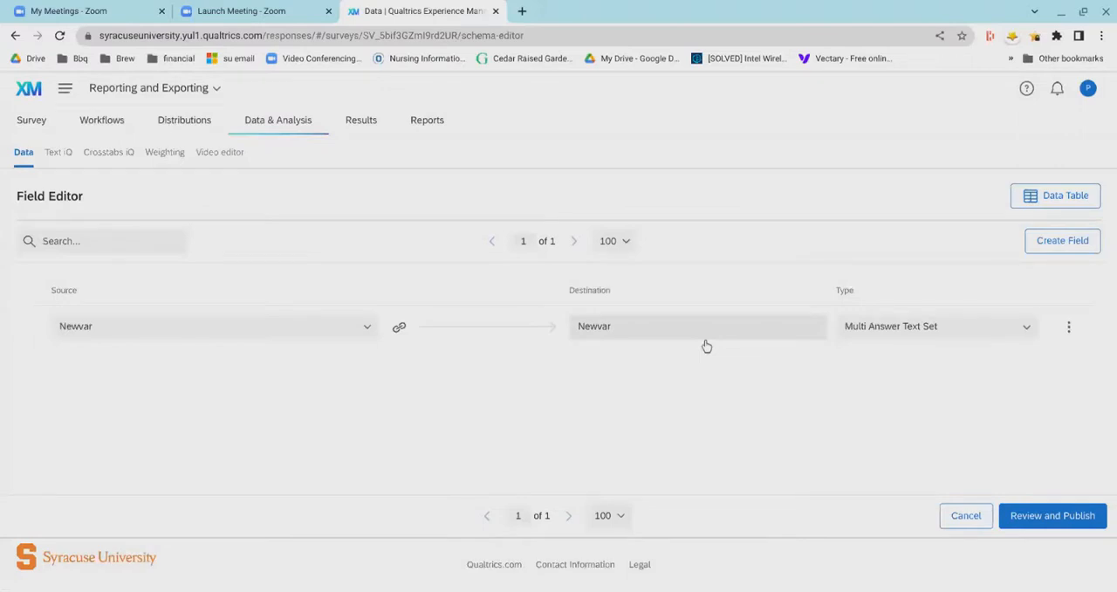
# - Start a new field and examine the Bucketing and Formula methods, including the functions offered for formulas
pyautogui.click(1063, 249)
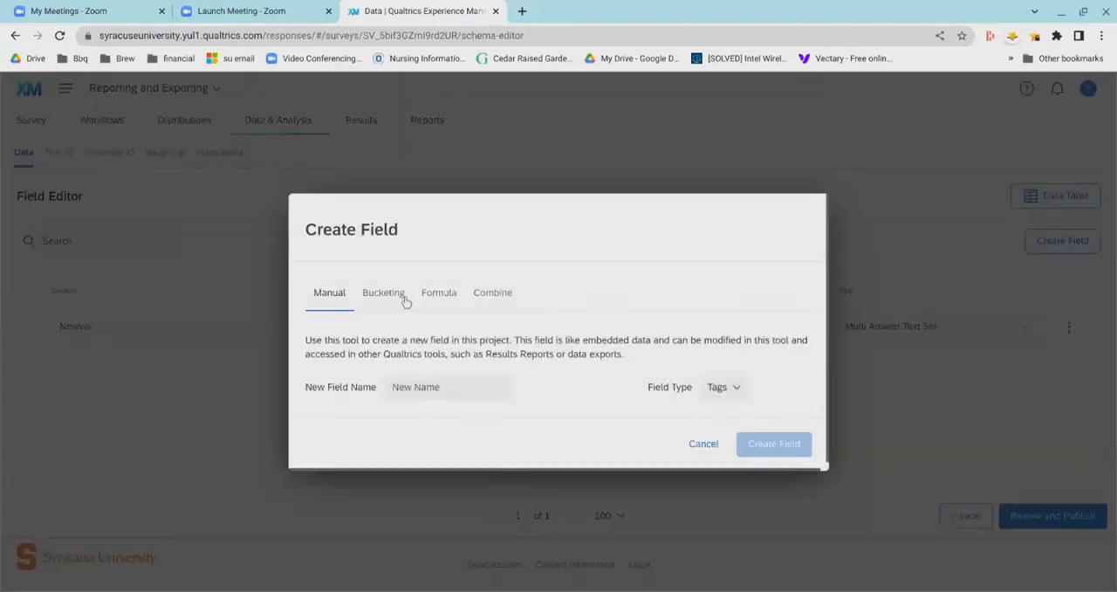
pyautogui.click(383, 294)
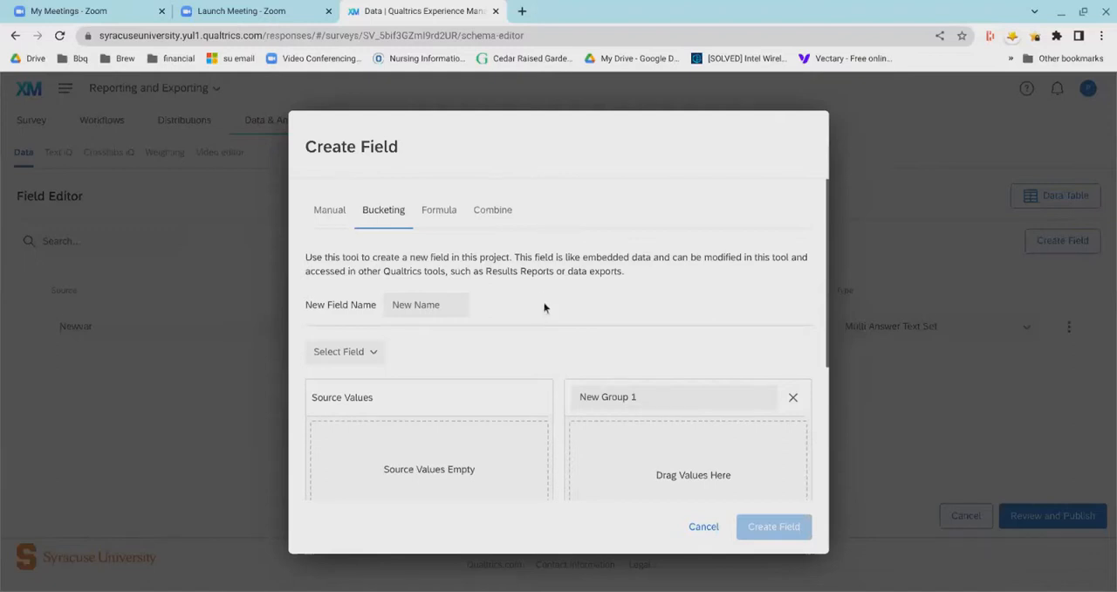
pyautogui.scroll(-1, 544, 306)
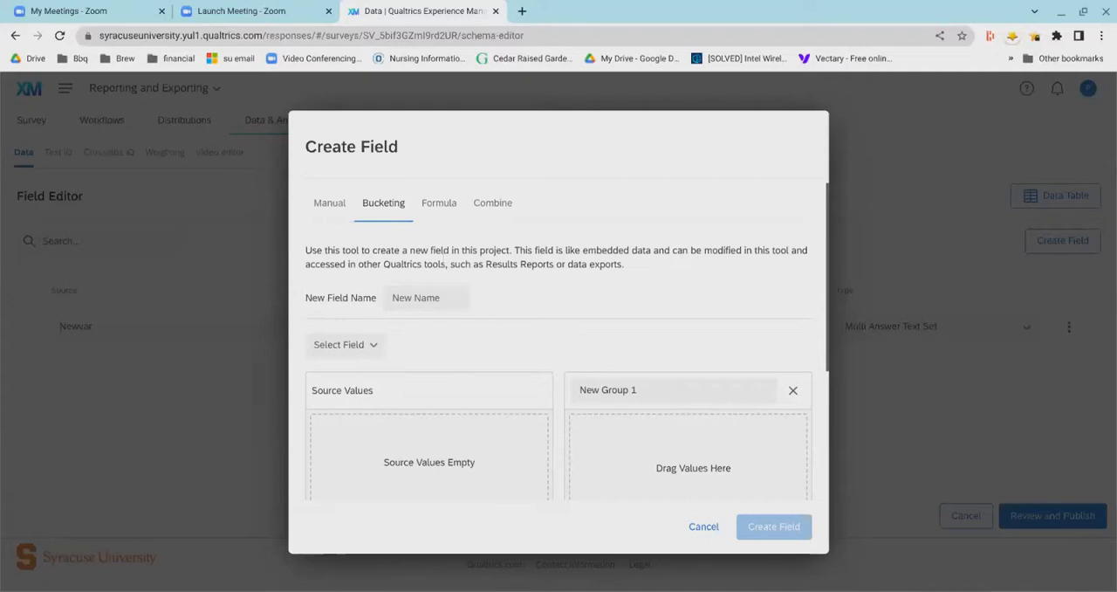
pyautogui.click(434, 220)
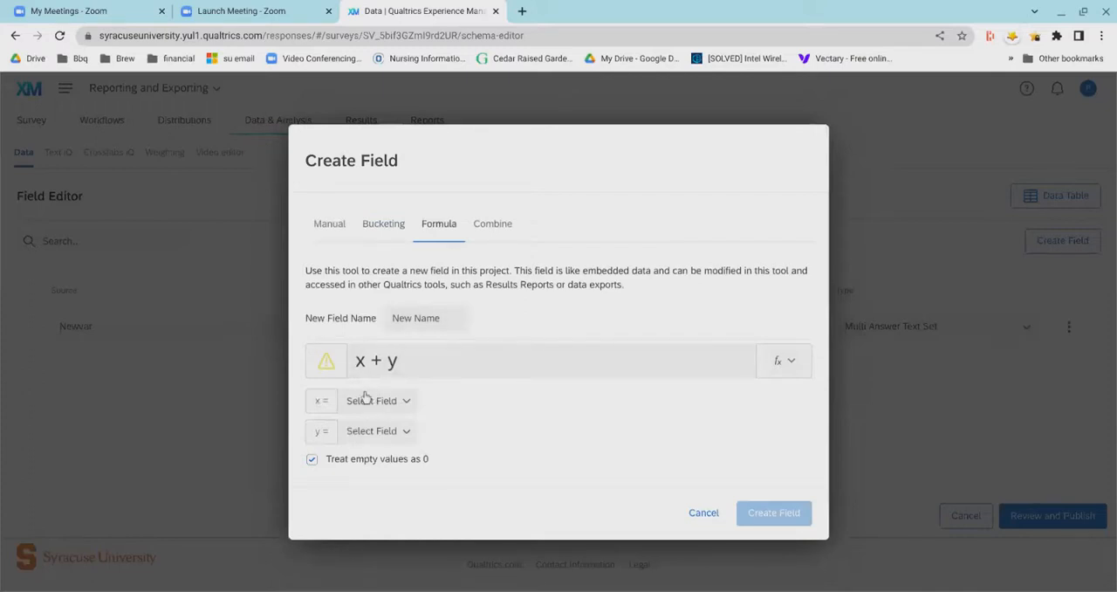
pyautogui.click(496, 378)
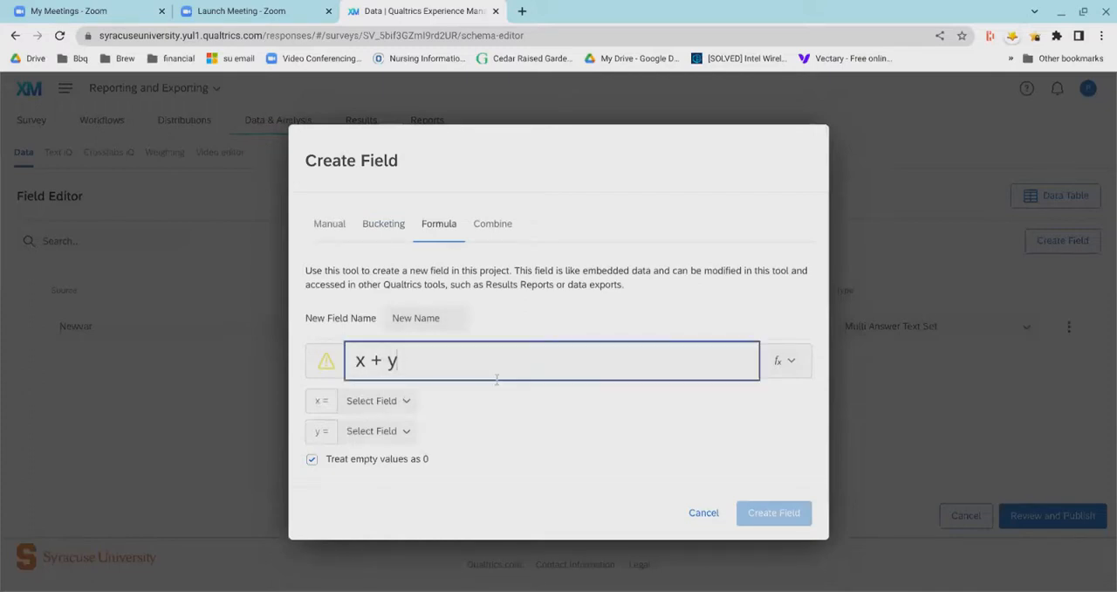
pyautogui.click(786, 388)
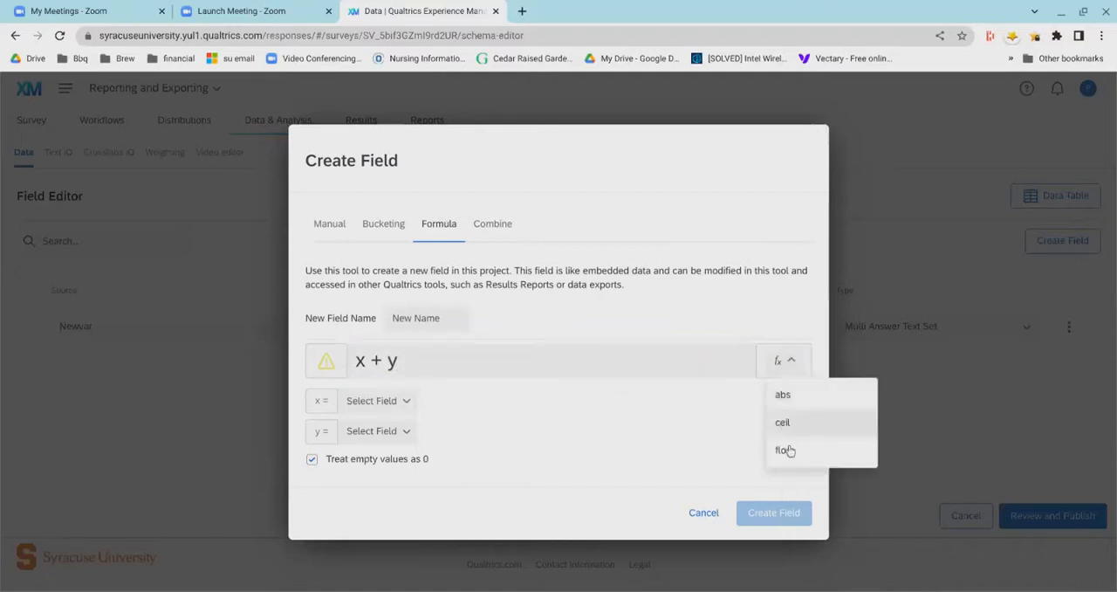
pyautogui.click(648, 460)
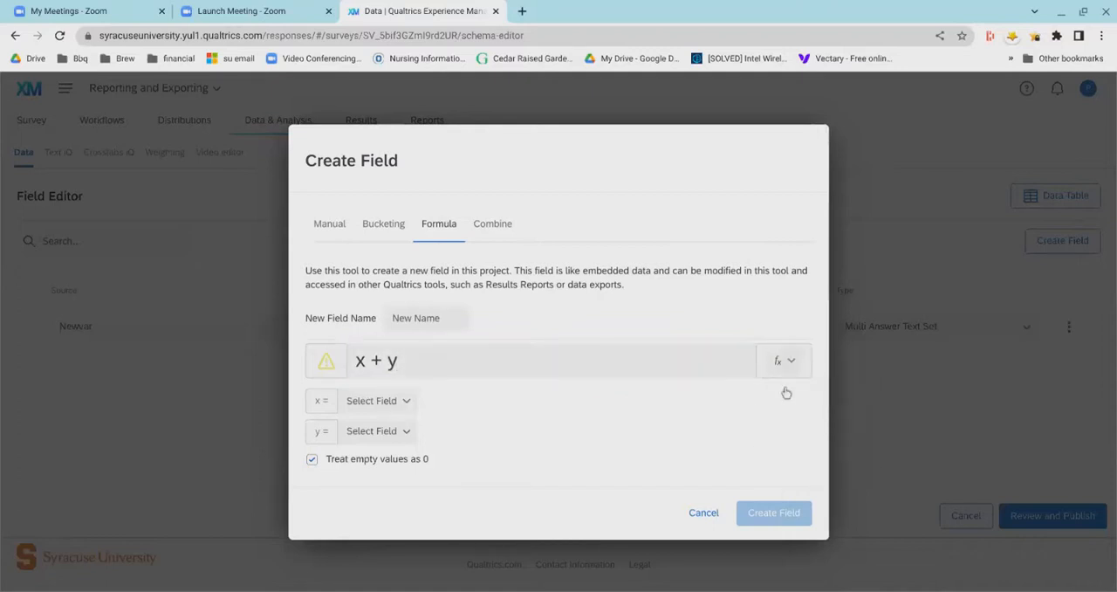
# - Set up the new field's x + y formula with the Sex question as x and the Latino2 question as y
pyautogui.click(382, 400)
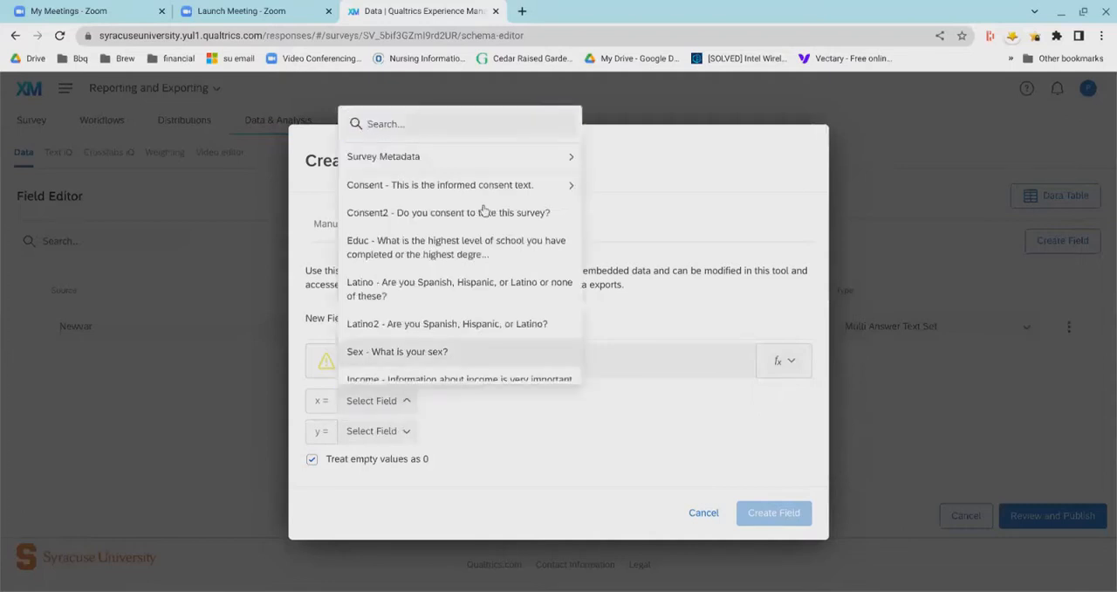
pyautogui.moveTo(484, 199)
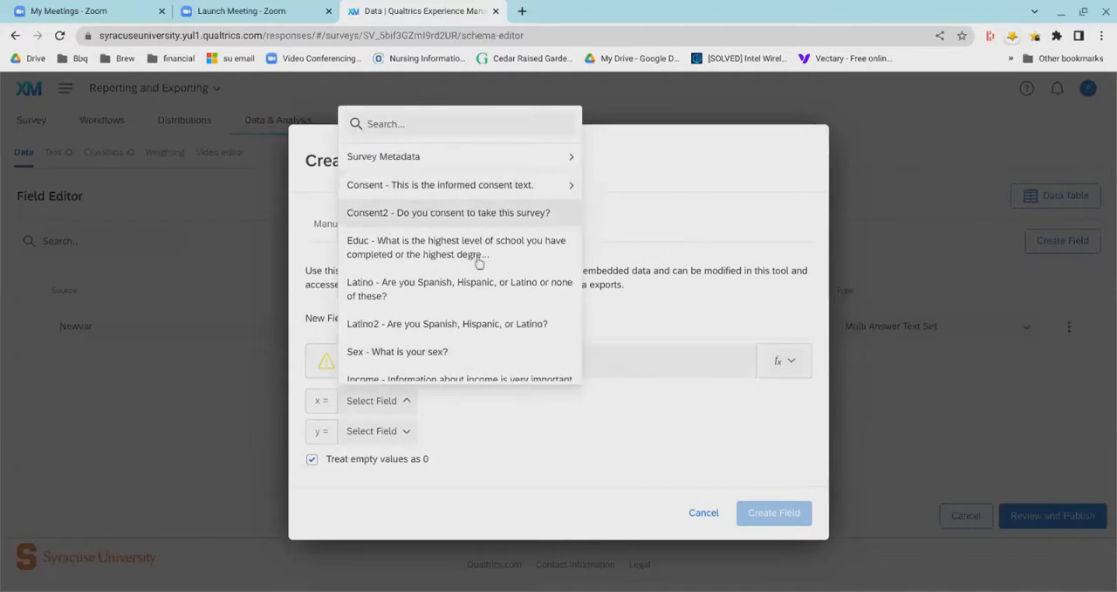
pyautogui.click(474, 381)
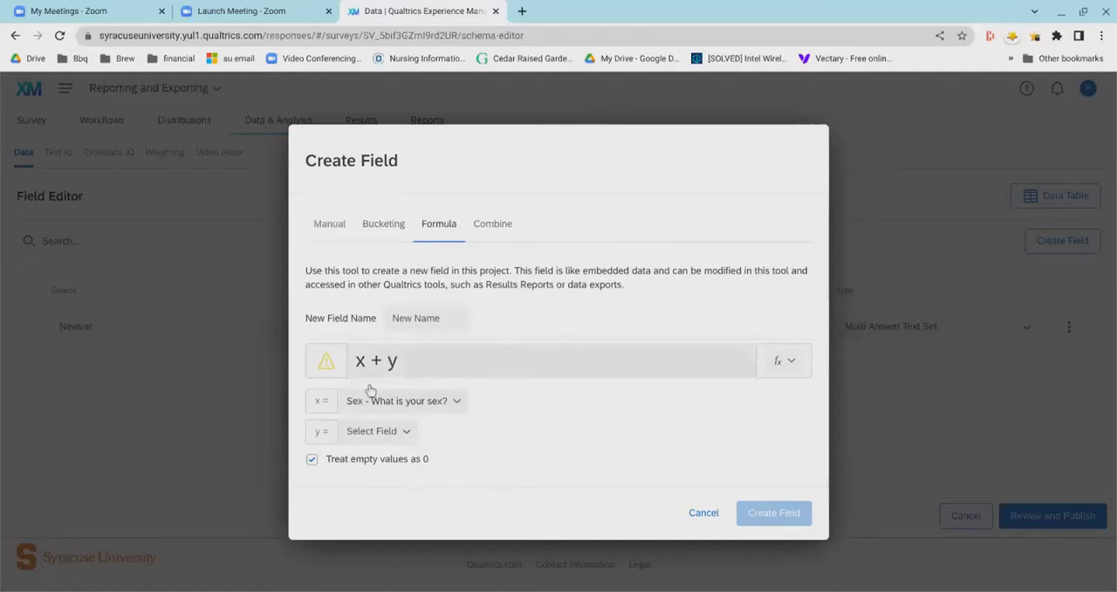
pyautogui.click(378, 438)
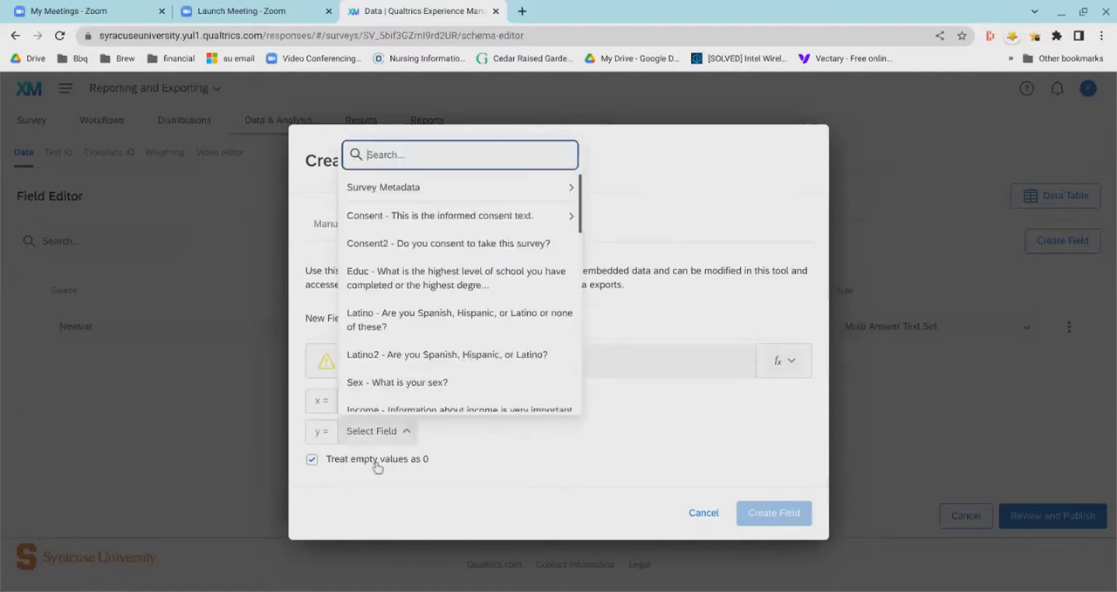
pyautogui.click(415, 366)
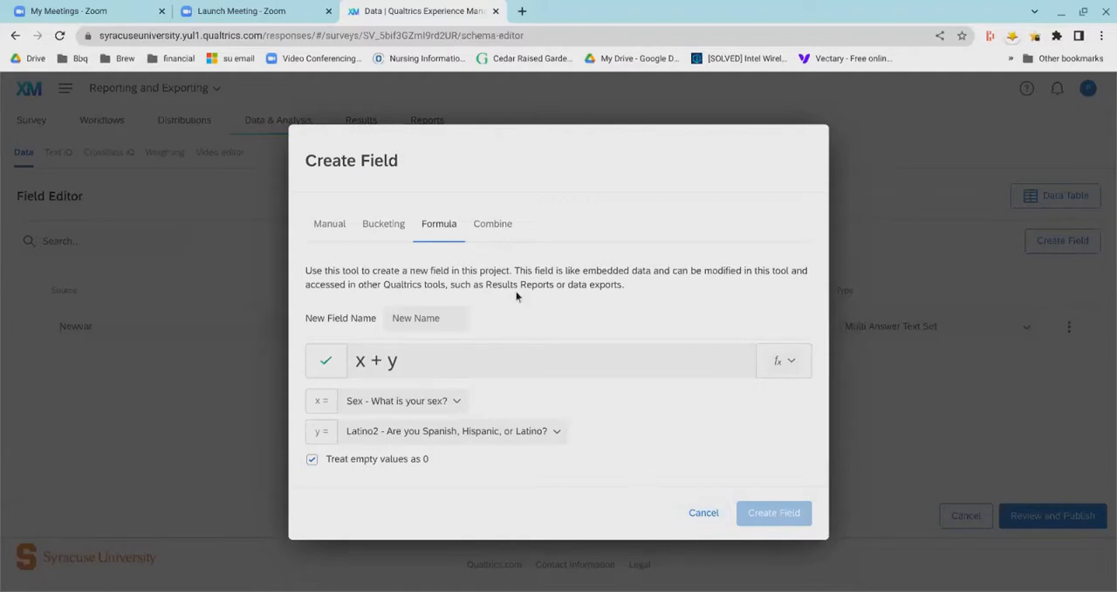
# - View the Combine method for building a field and cancel the field creation
pyautogui.click(492, 244)
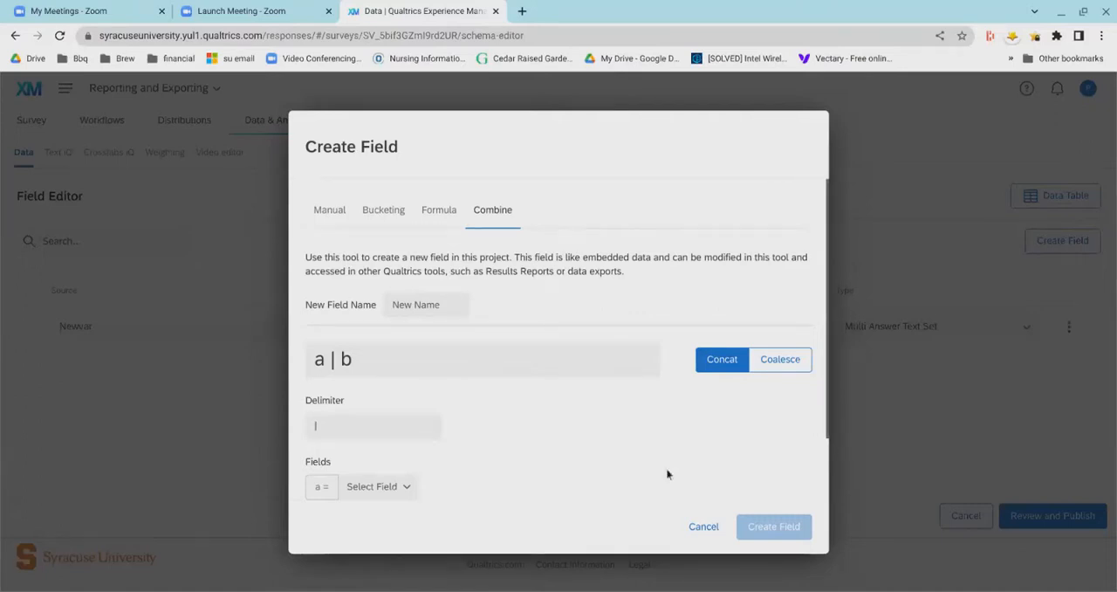
pyautogui.click(703, 568)
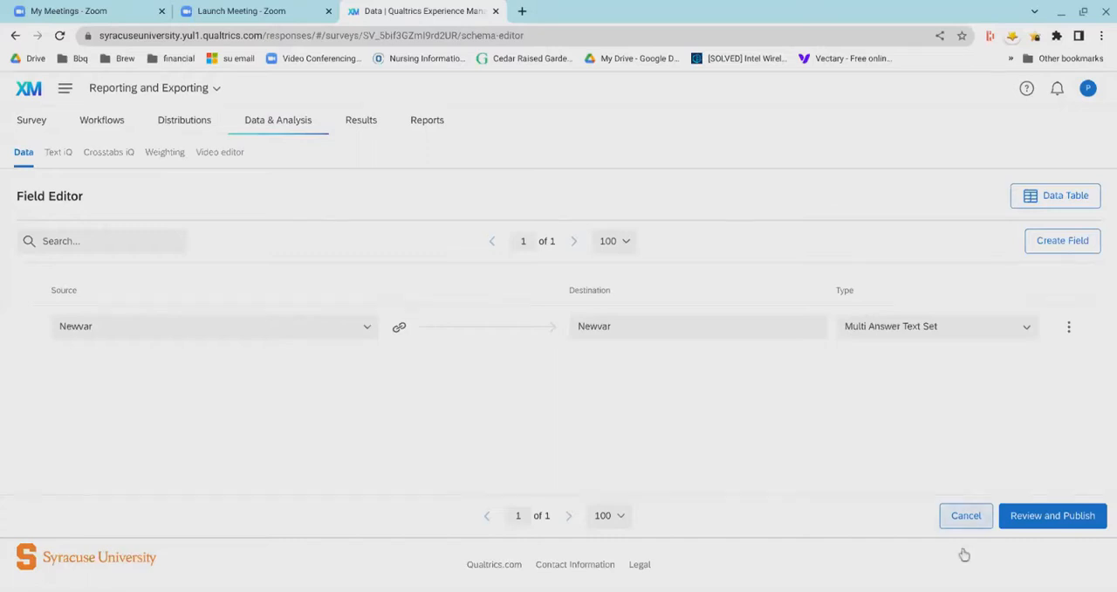
# - Discard the unpublished Newvar field and return to the Data Table
pyautogui.click(965, 518)
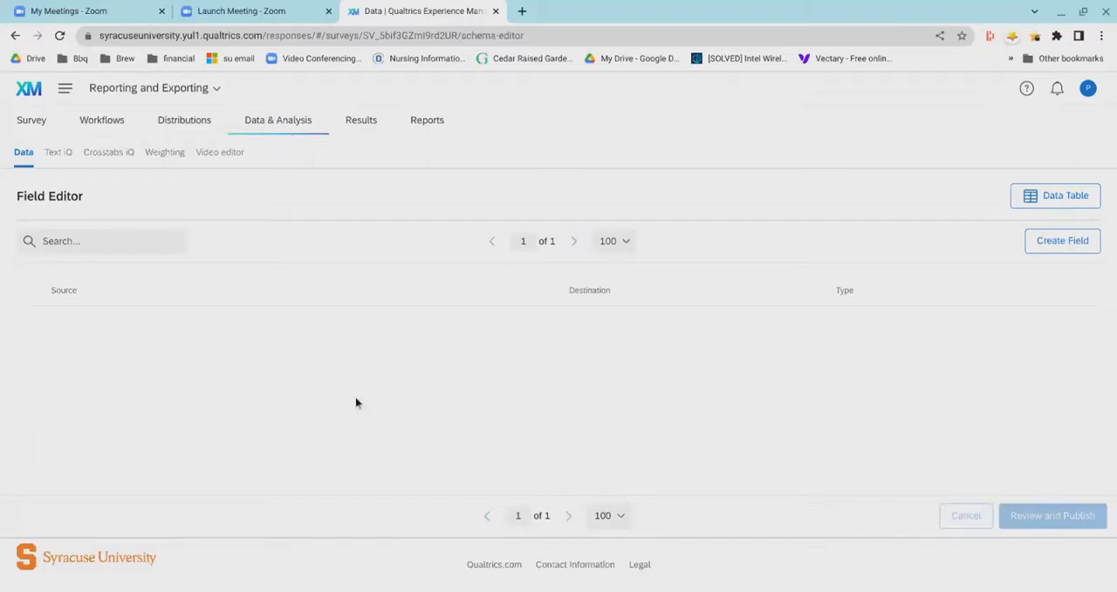
pyautogui.click(271, 138)
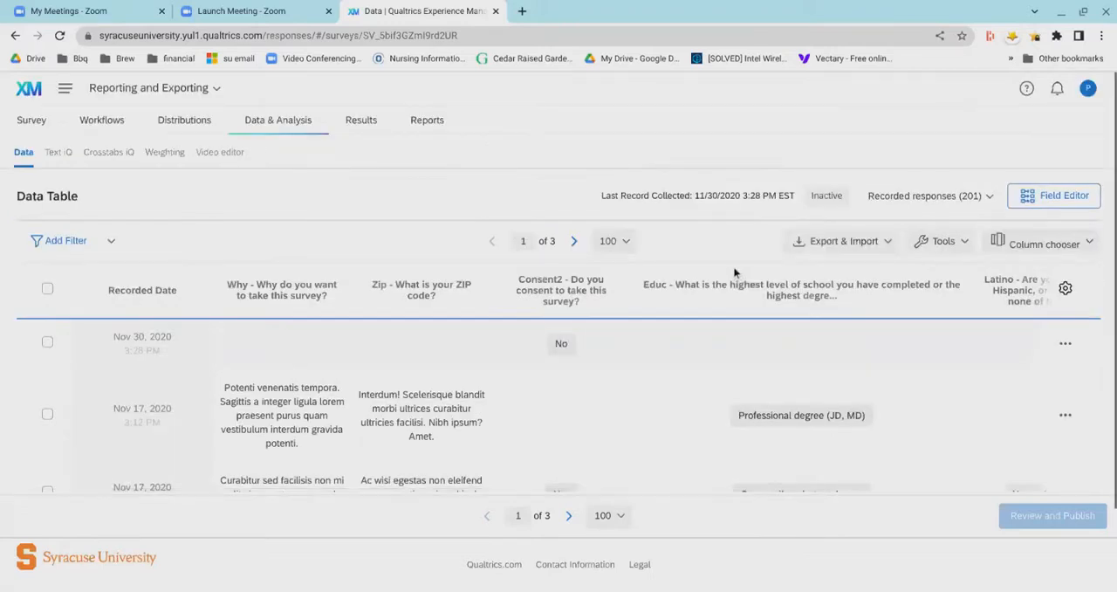
# - Open the data export dialog for the recorded responses and expand the additional CSV options
pyautogui.moveTo(650, 294)
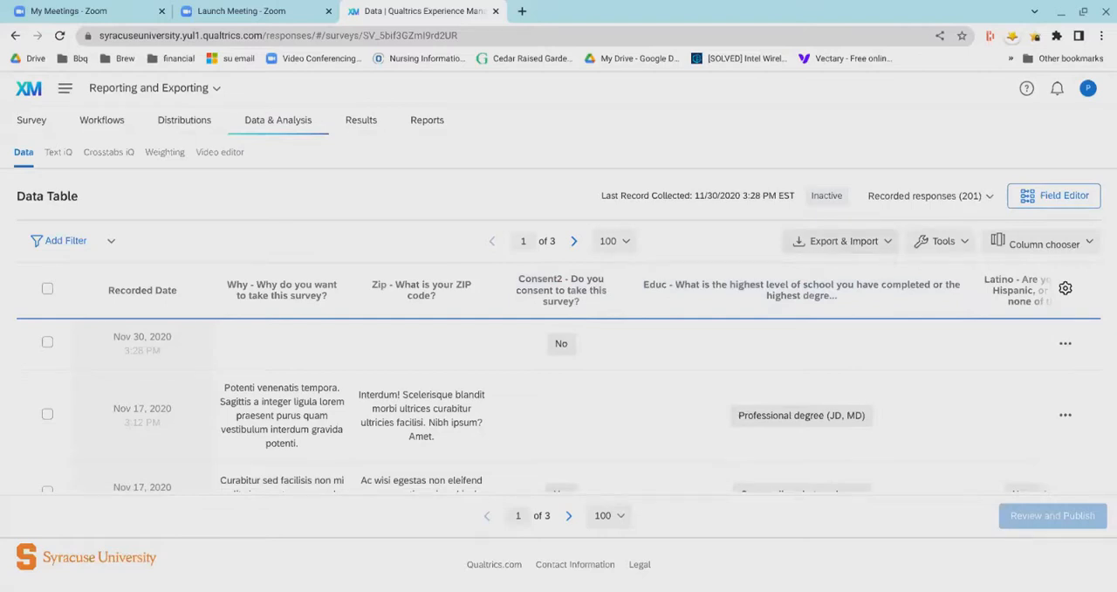
pyautogui.click(887, 252)
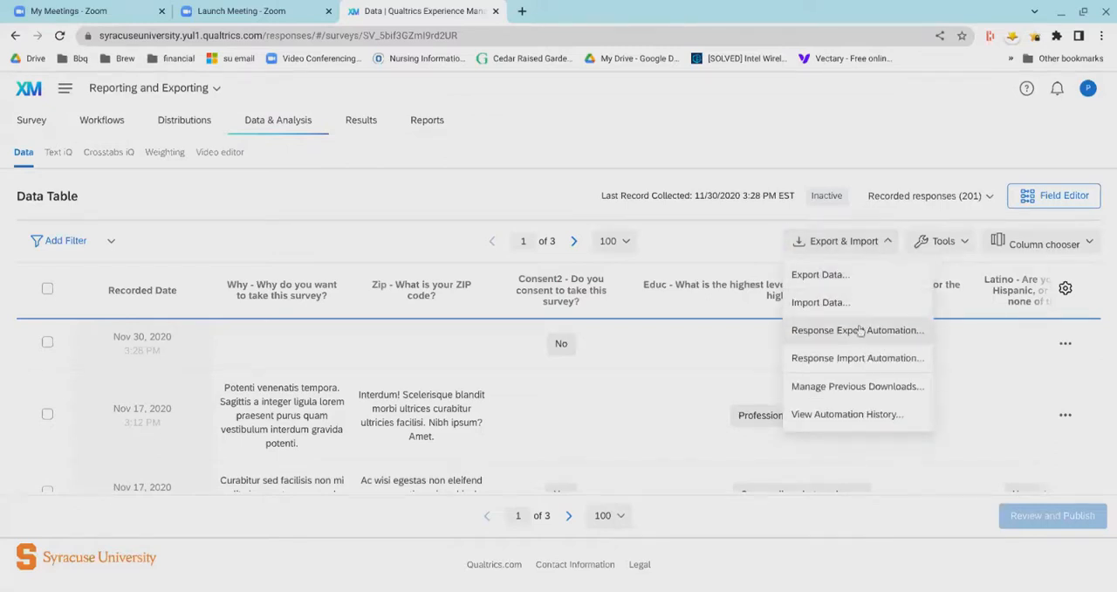
pyautogui.click(834, 281)
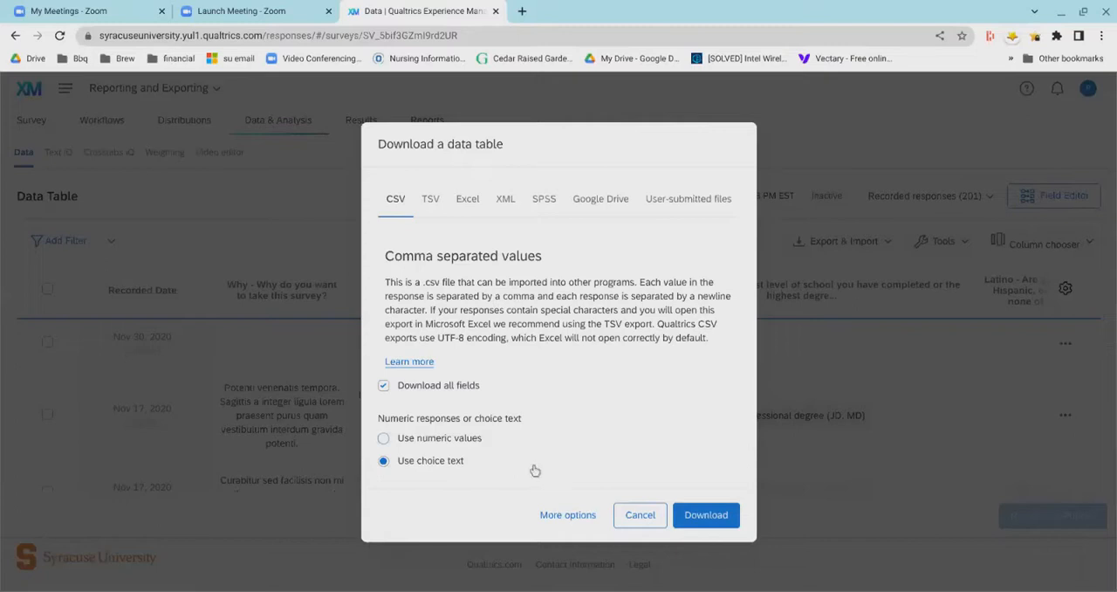
pyautogui.click(552, 553)
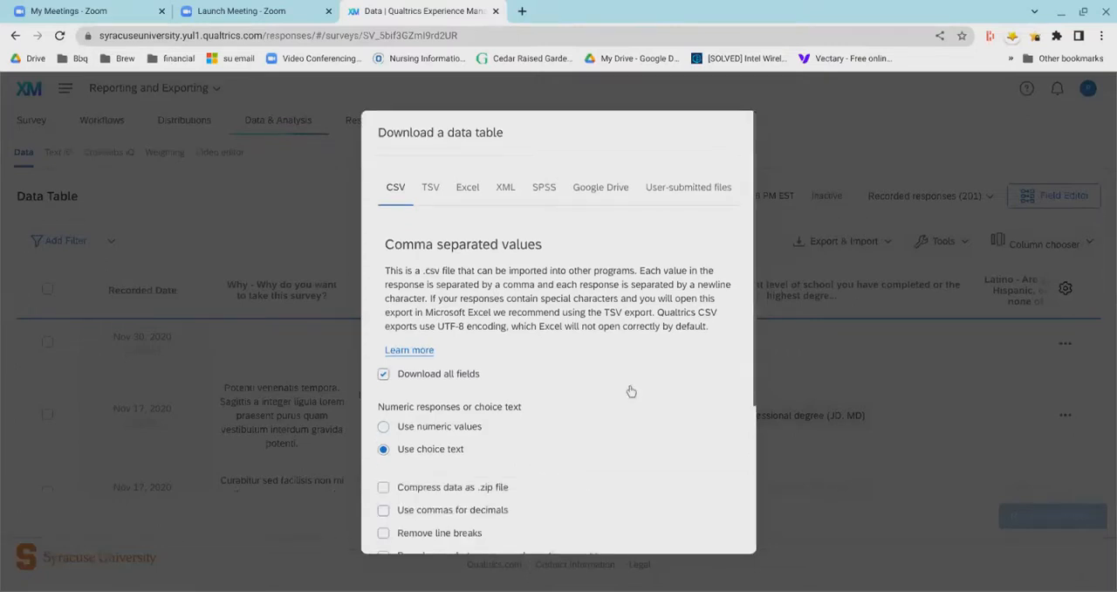
# - Examine the CSV export options, including numeric values or choice text, compression, line breaks, recoding and split multi-value fields
pyautogui.scroll(-1, 631, 392)
pyautogui.scroll(-2, 631, 395)
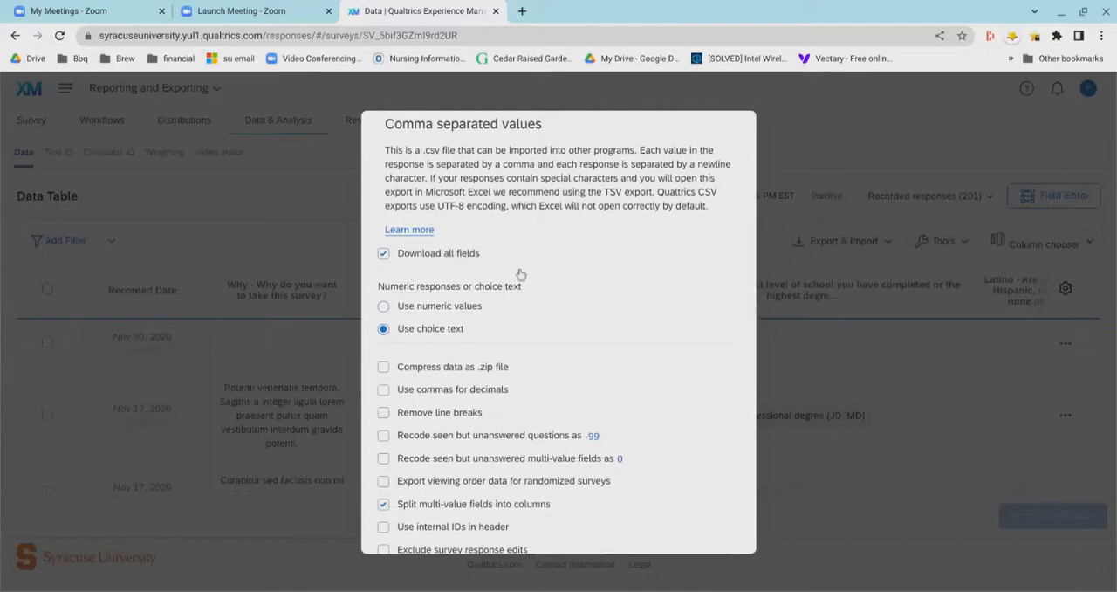
pyautogui.scroll(-1, 648, 314)
pyautogui.scroll(-3, 644, 319)
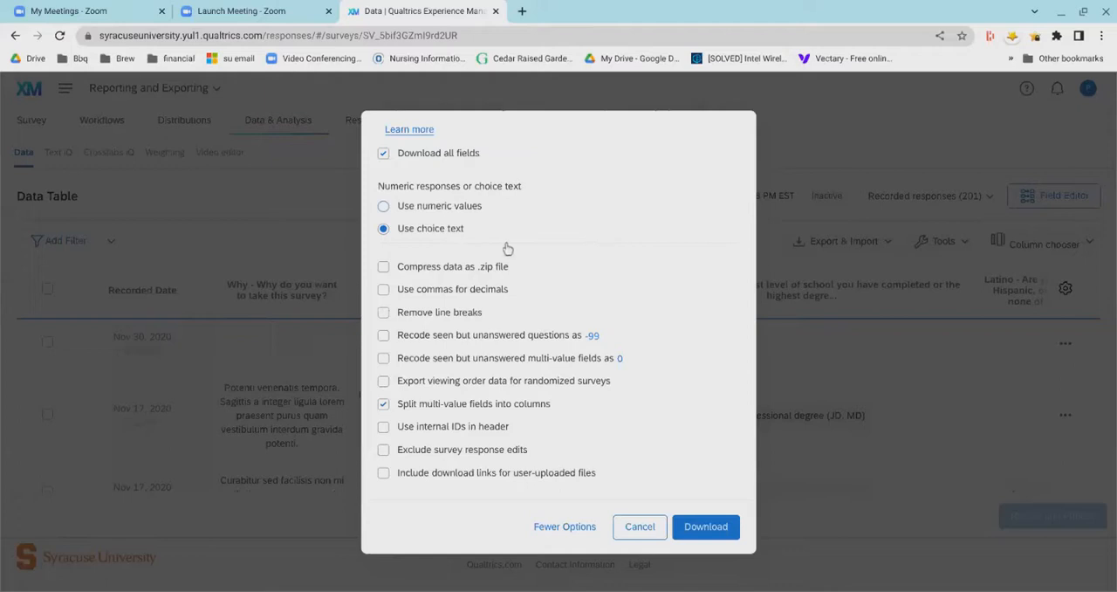
pyautogui.scroll(1, 609, 231)
pyautogui.scroll(5, 609, 231)
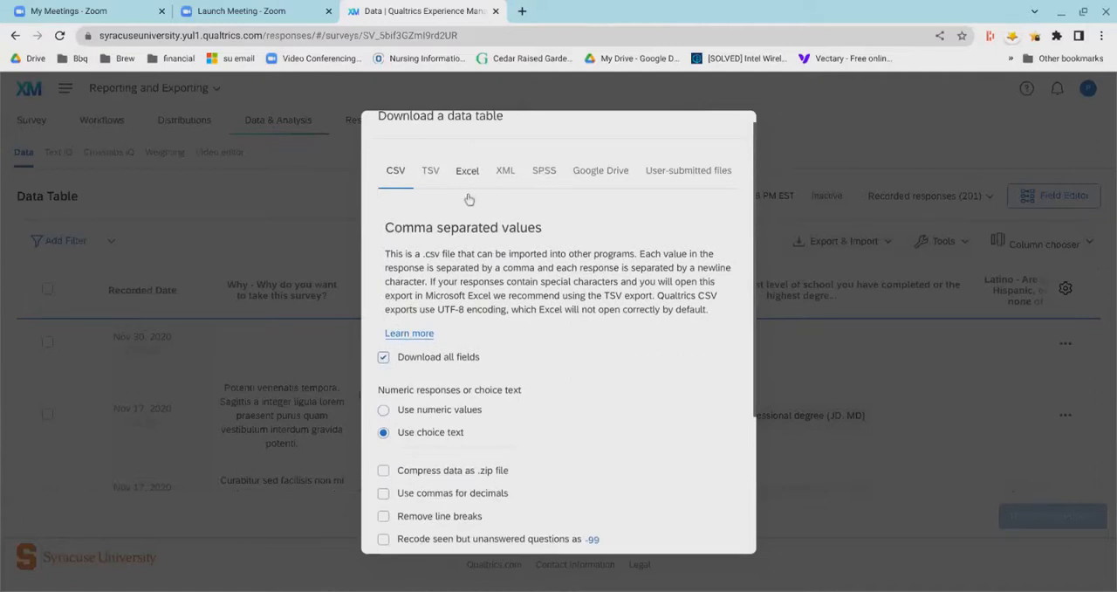
# - Enable recoding of seen but unanswered questions as -99 and multi-value fields as 0, keeping multi-value fields split into columns
pyautogui.scroll(-5, 611, 249)
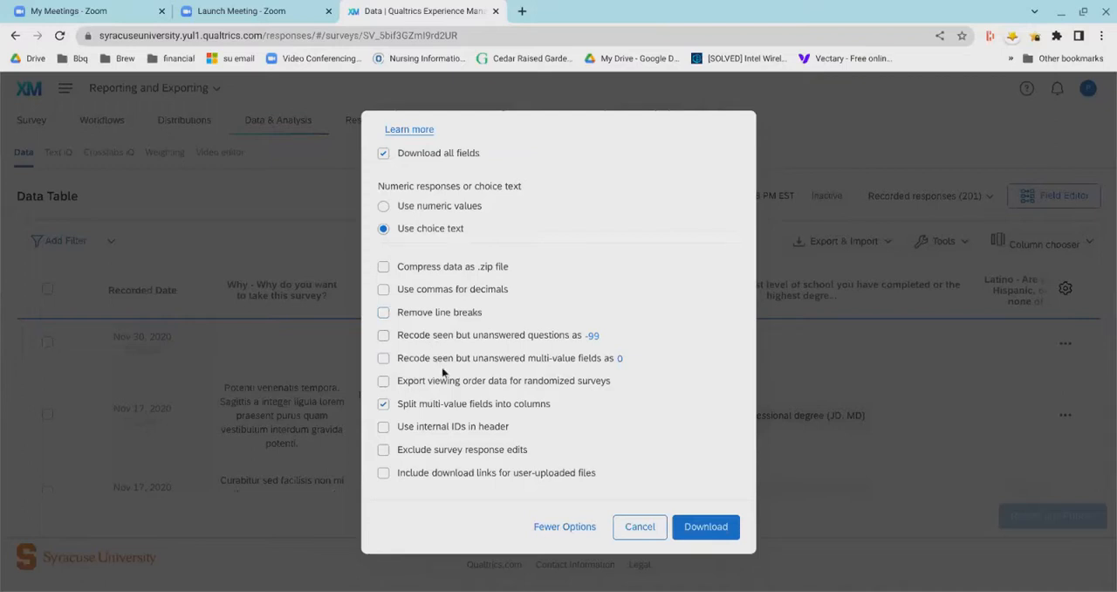
pyautogui.click(594, 338)
pyautogui.click(506, 359)
pyautogui.click(383, 358)
pyautogui.click(383, 403)
# - Examine the TSV and Excel export formats and the download options for Excel
pyautogui.scroll(1, 446, 561)
pyautogui.scroll(5, 447, 560)
pyautogui.scroll(1, 447, 560)
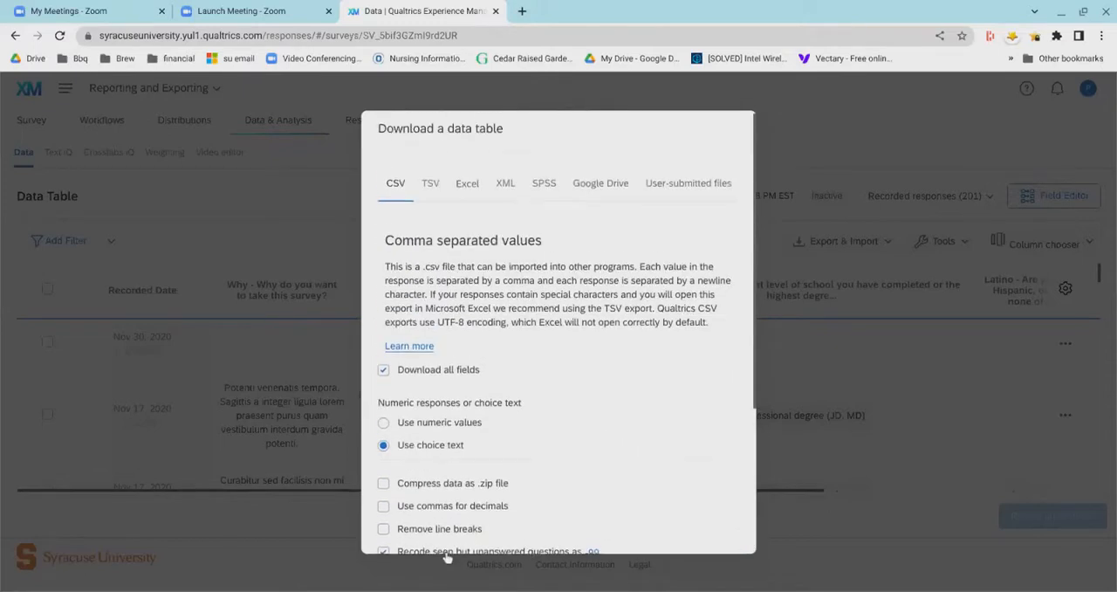
pyautogui.click(432, 204)
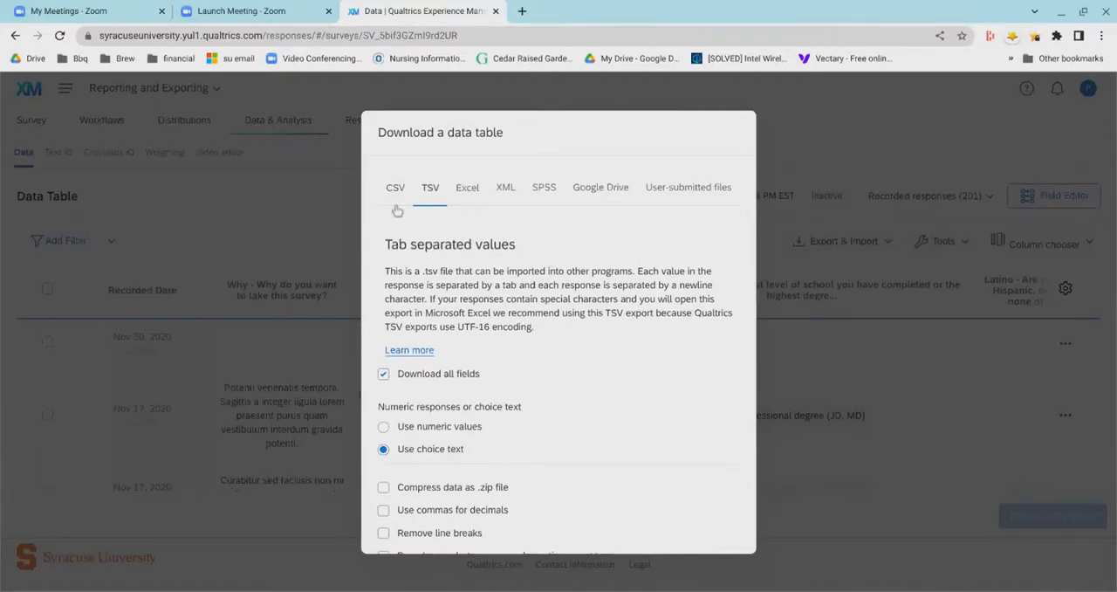
pyautogui.click(469, 203)
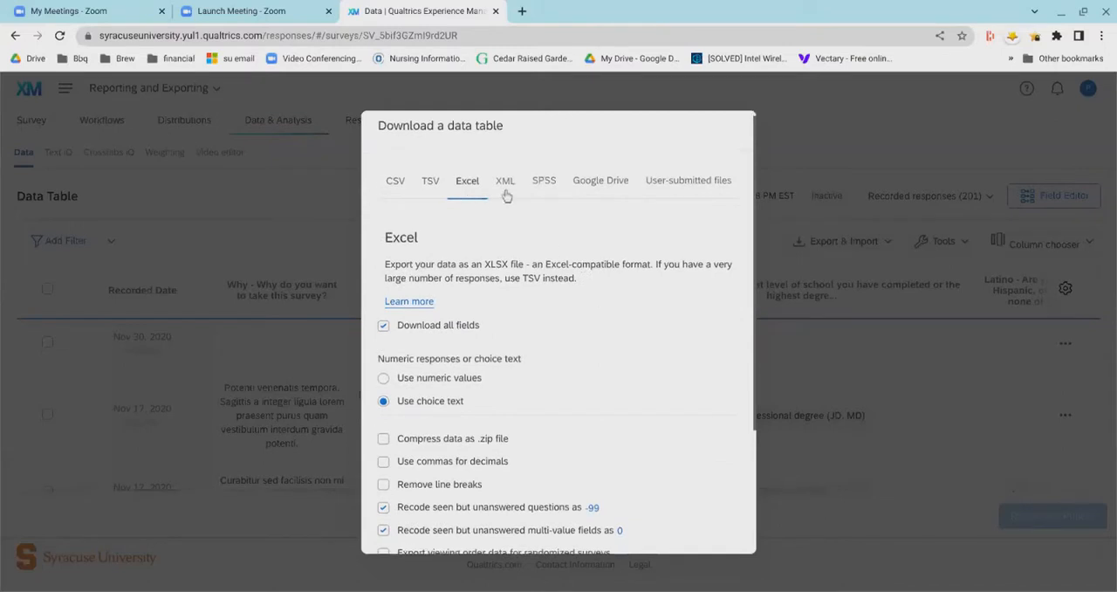
pyautogui.scroll(-1, 528, 284)
pyautogui.scroll(-2, 542, 297)
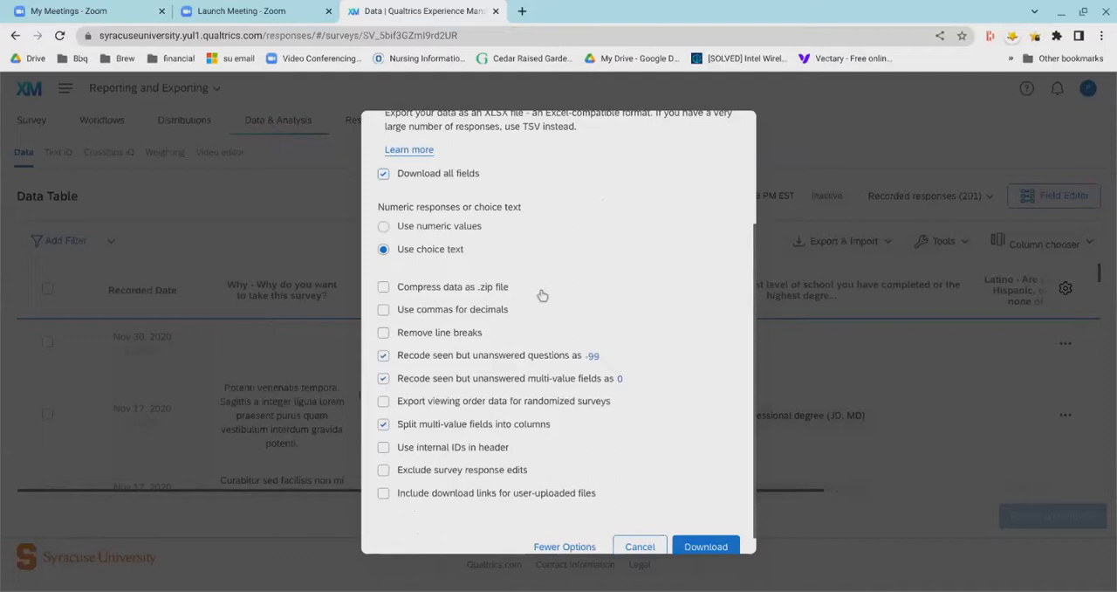
pyautogui.scroll(-1, 542, 296)
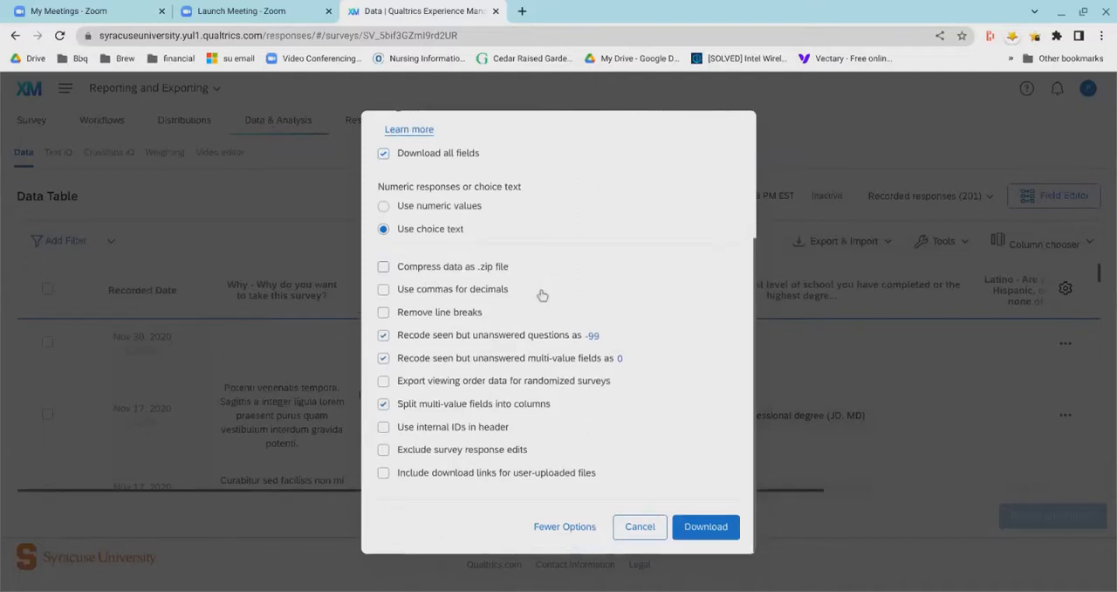
pyautogui.scroll(4, 542, 294)
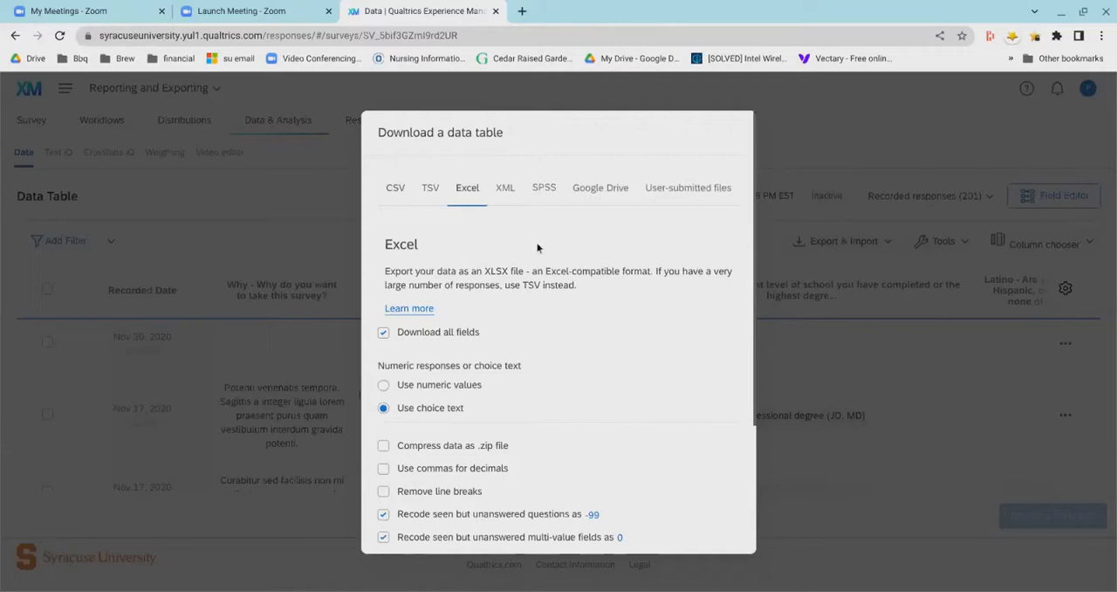
# - Examine the XML export format and its download options
pyautogui.click(505, 204)
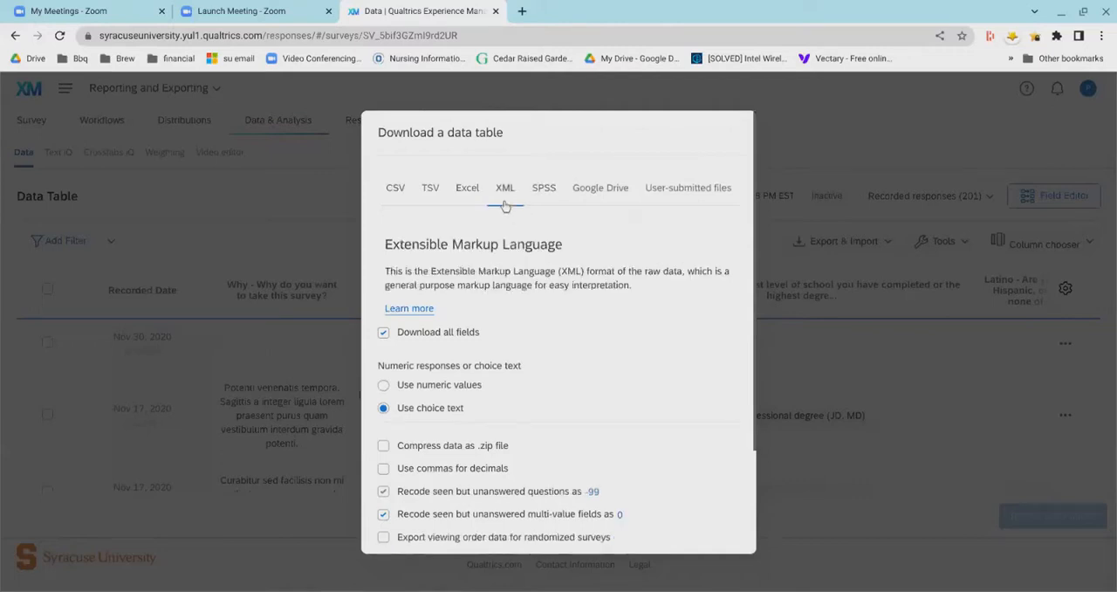
pyautogui.scroll(-2, 653, 302)
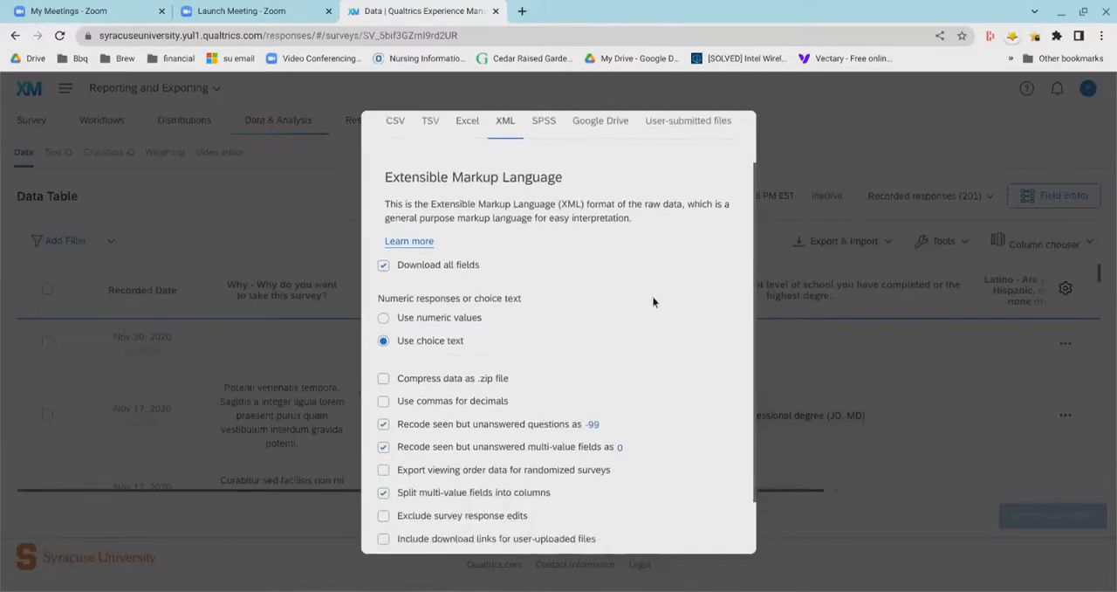
pyautogui.scroll(-2, 653, 302)
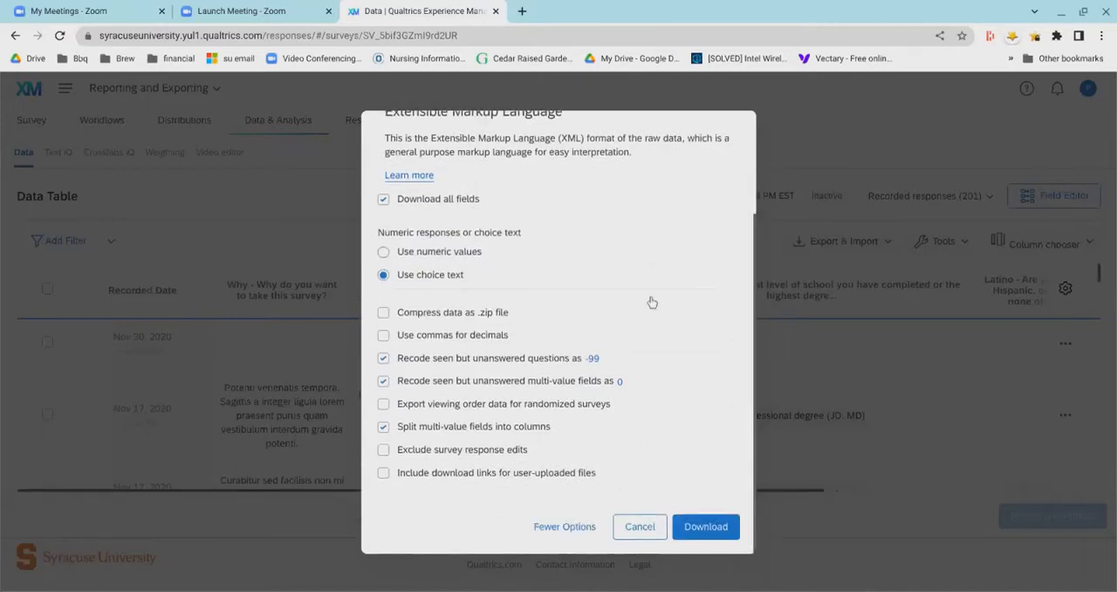
pyautogui.scroll(4, 652, 302)
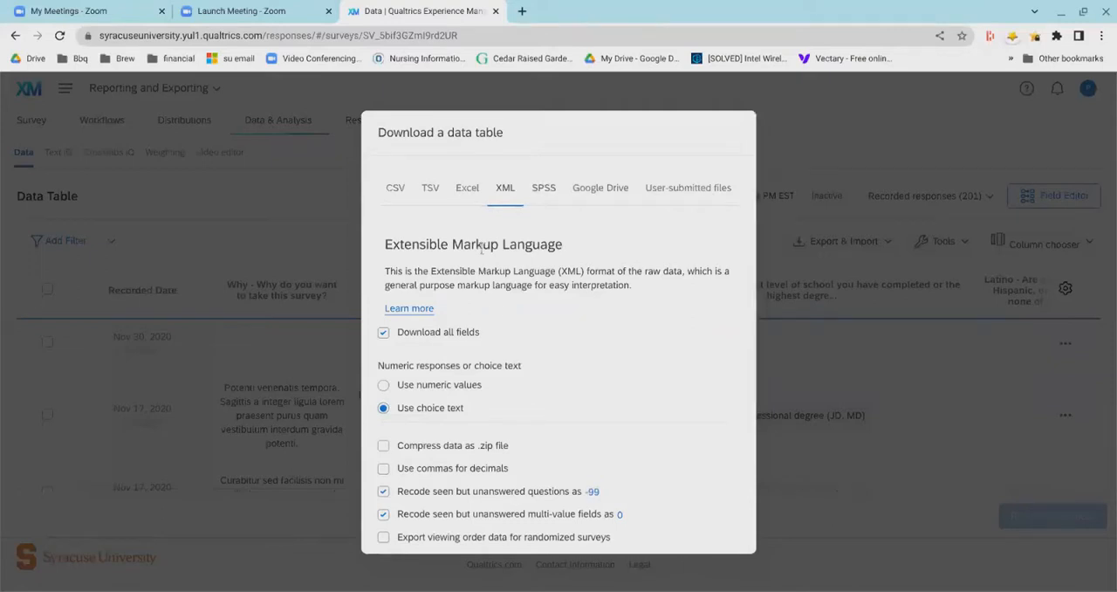
# - Examine the SPSS export format and its string width choices, keeping Medium - 2,000
pyautogui.click(545, 191)
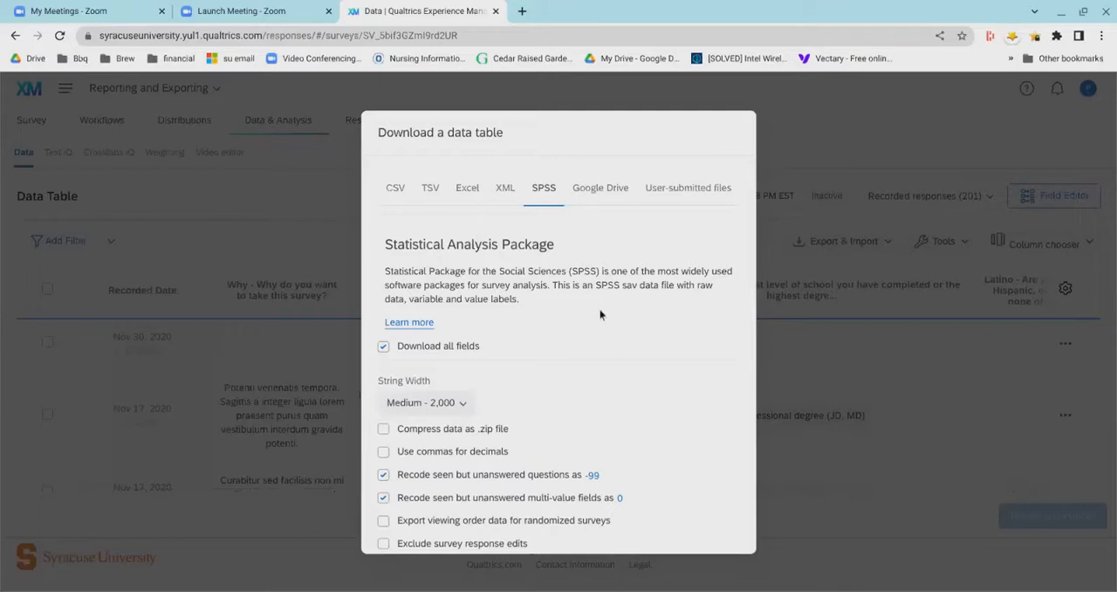
pyautogui.scroll(-3, 593, 313)
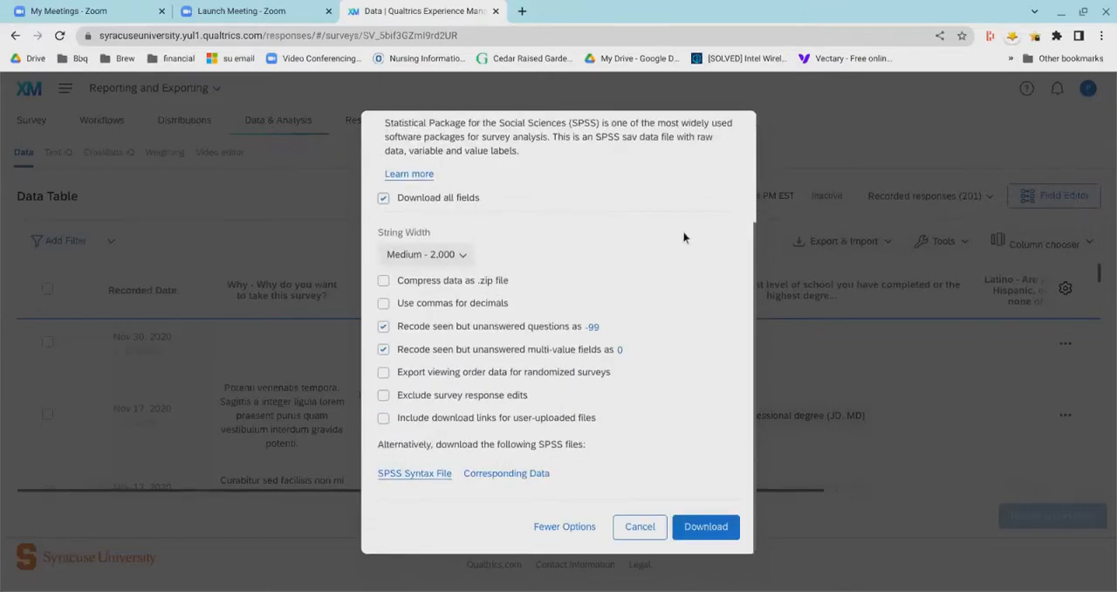
pyautogui.click(439, 269)
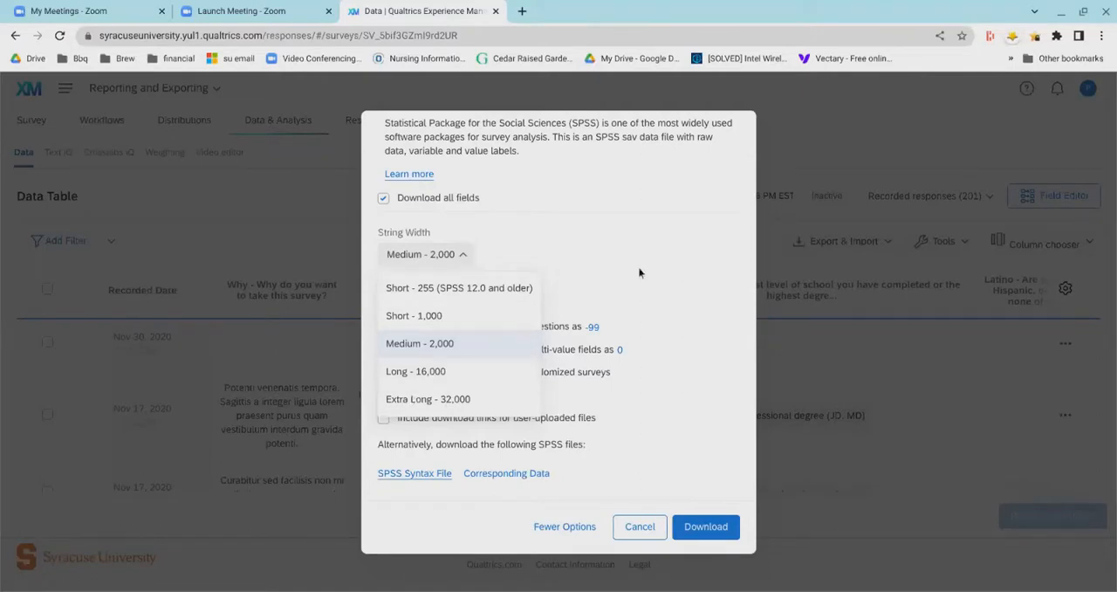
pyautogui.click(584, 265)
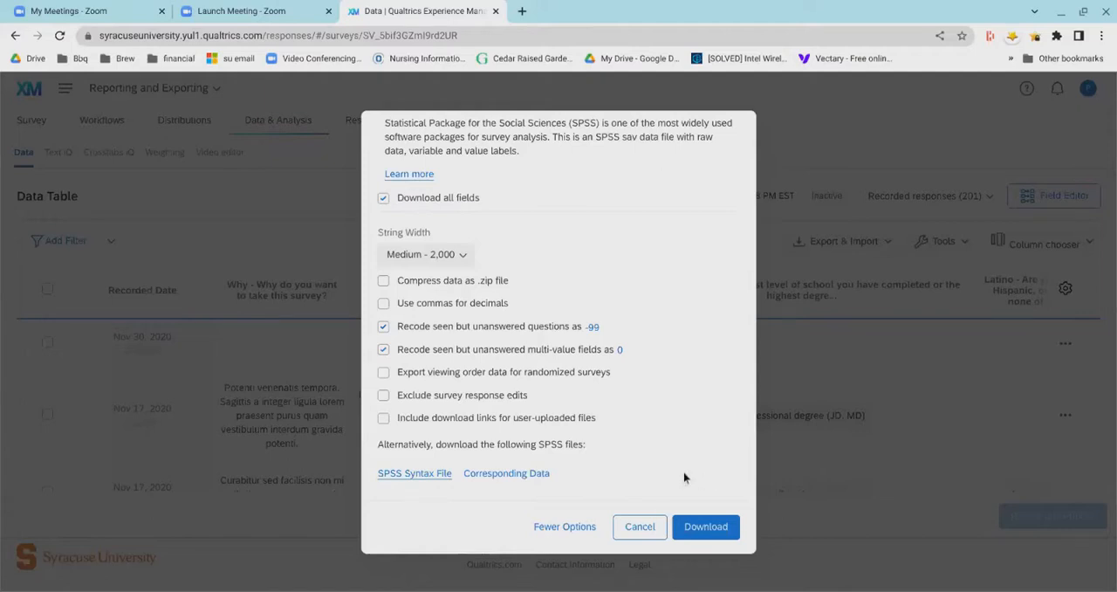
# - Examine the Google Drive export format and its download options
pyautogui.scroll(3, 684, 472)
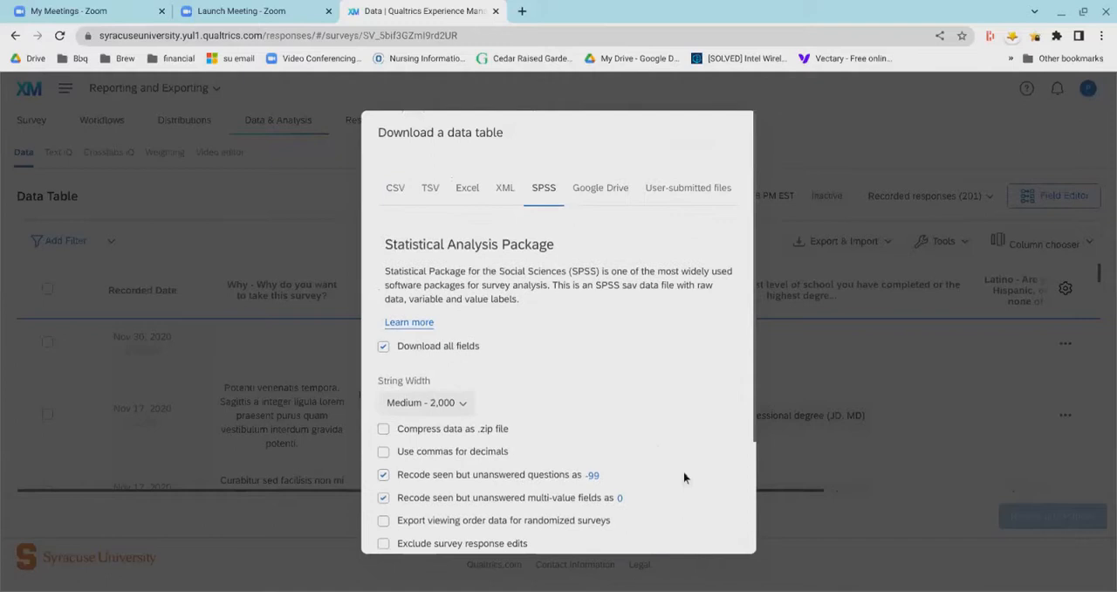
pyautogui.click(594, 206)
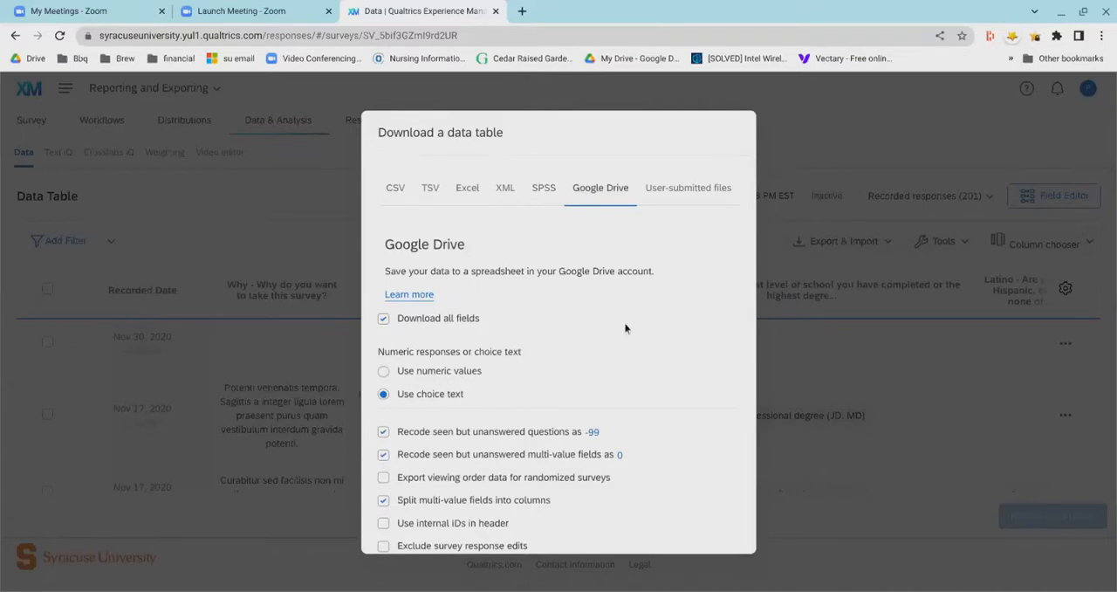
pyautogui.scroll(-1, 629, 328)
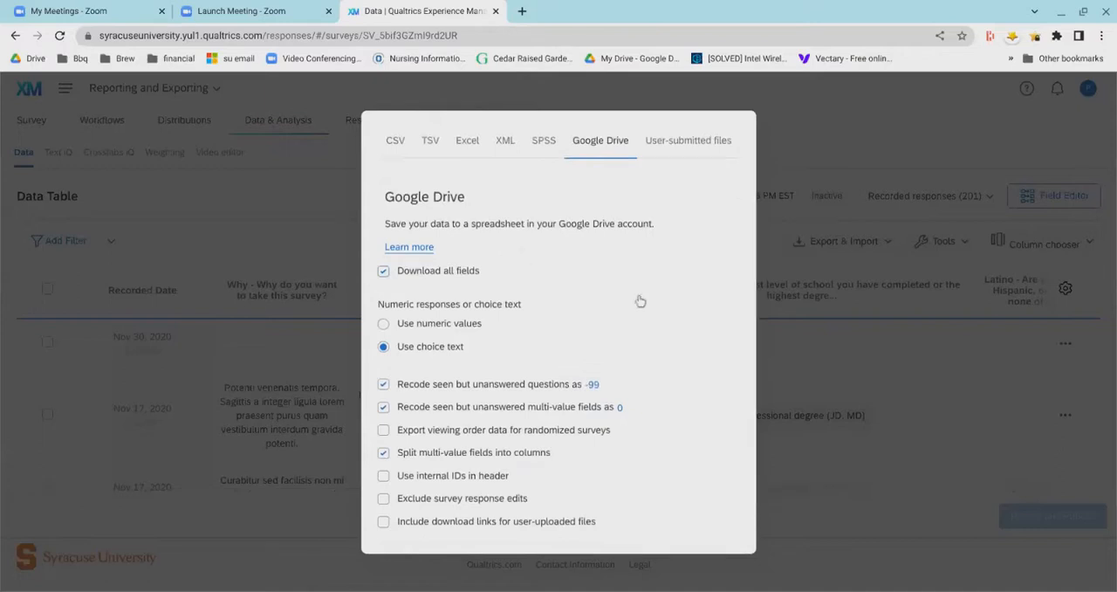
pyautogui.scroll(-1, 636, 301)
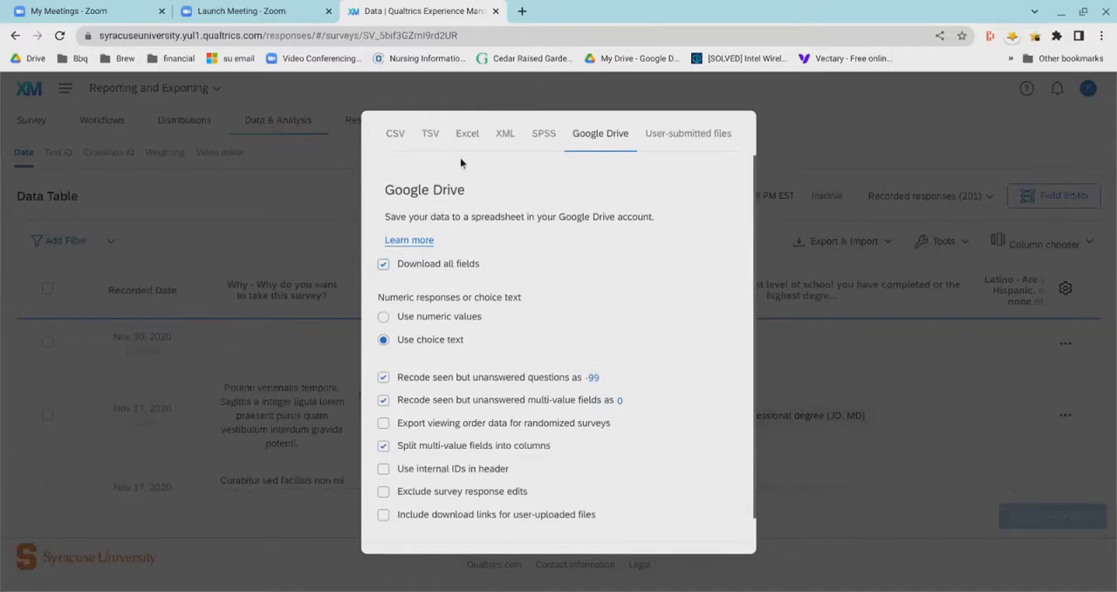
pyautogui.scroll(-2, 641, 342)
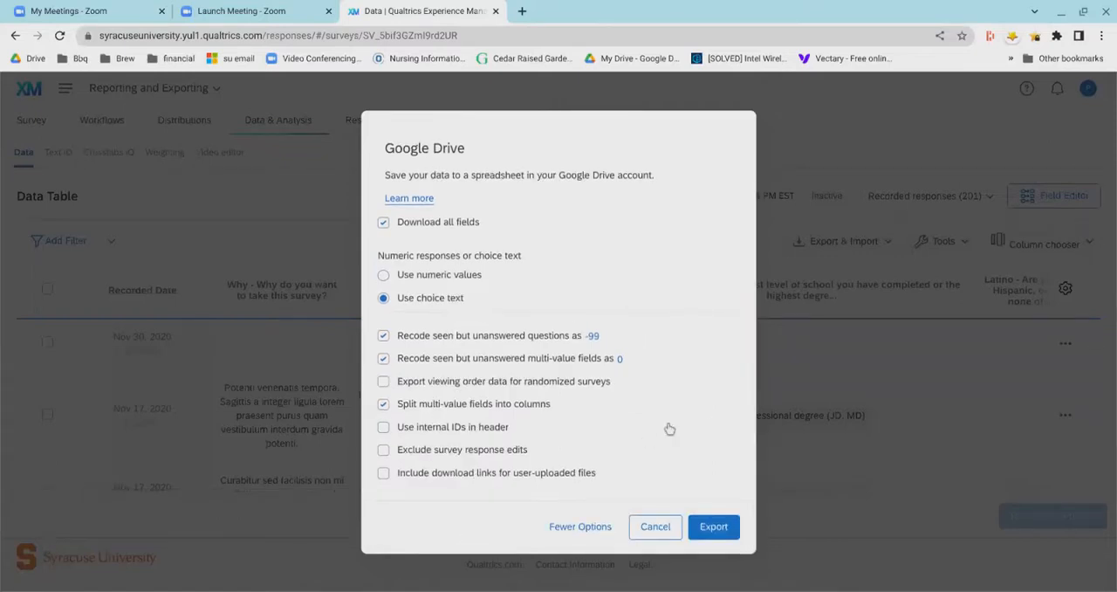
pyautogui.scroll(3, 662, 419)
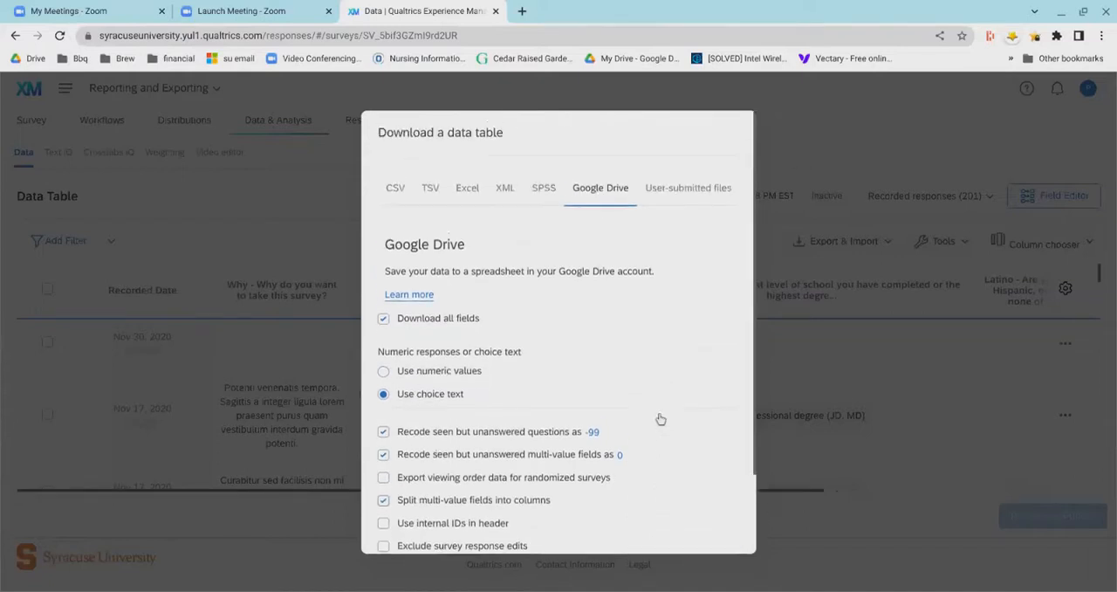
# - Examine the User-submitted files export format and close the data table download dialog
pyautogui.click(687, 203)
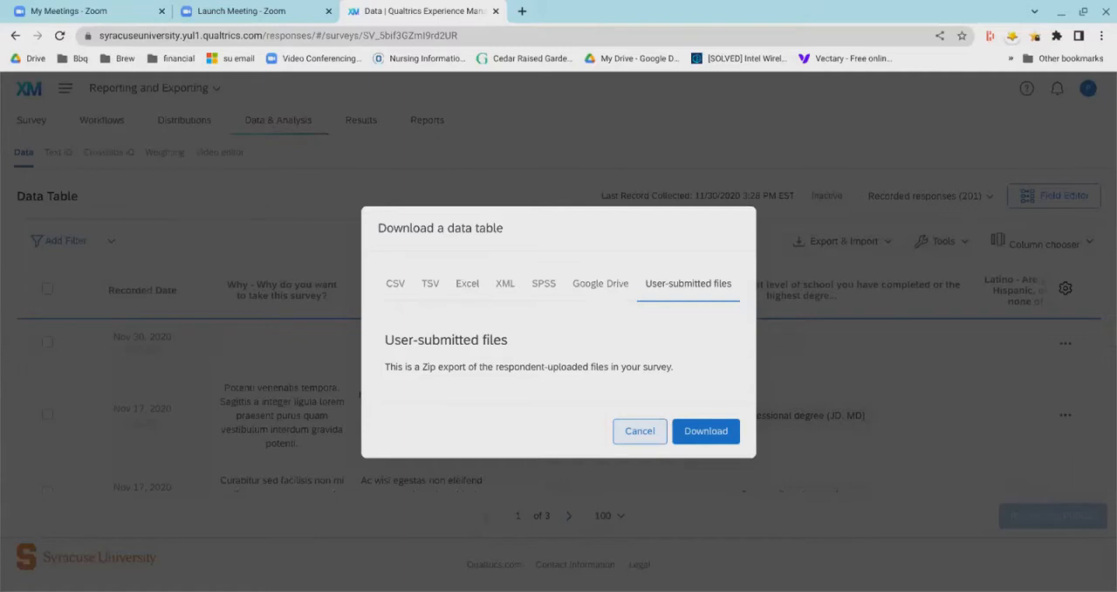
pyautogui.click(636, 456)
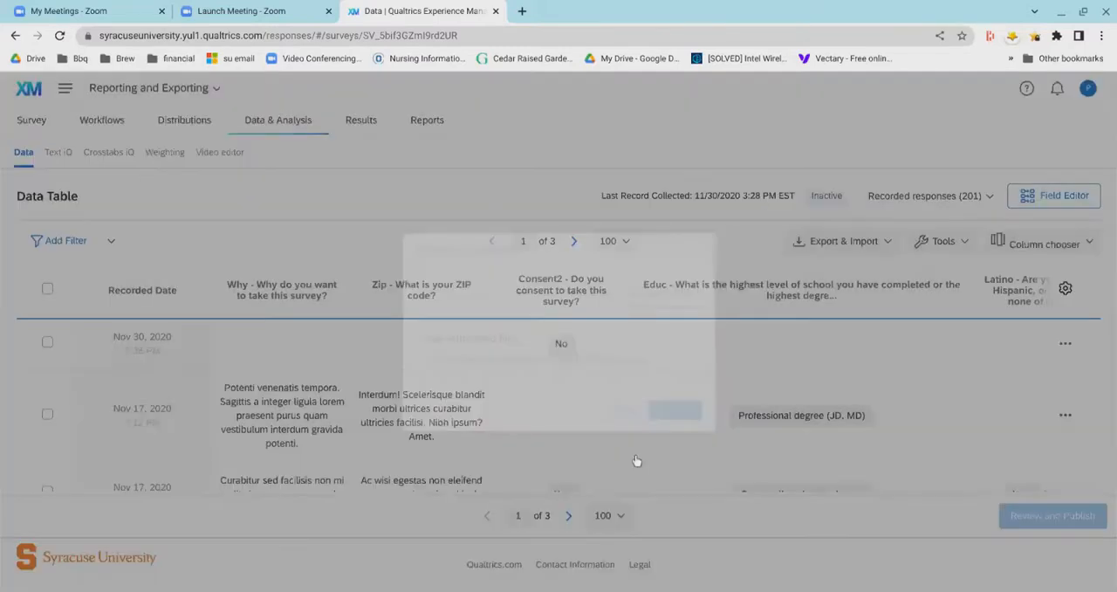
# - Check the Save Layouts tool and browse the contact fields and survey questions offered in the column chooser
pyautogui.click(956, 254)
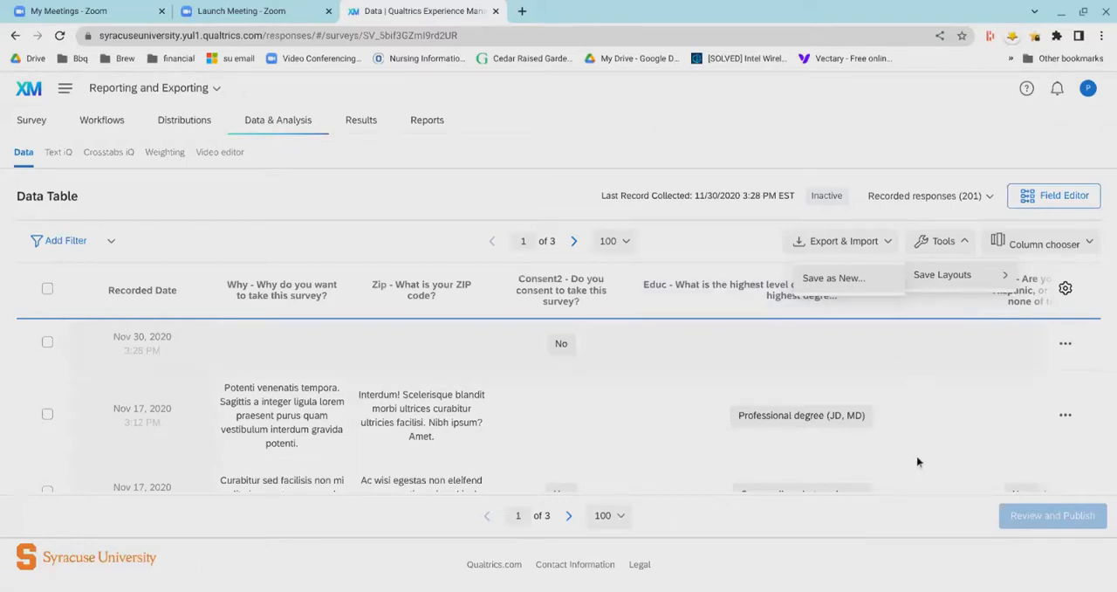
pyautogui.click(677, 322)
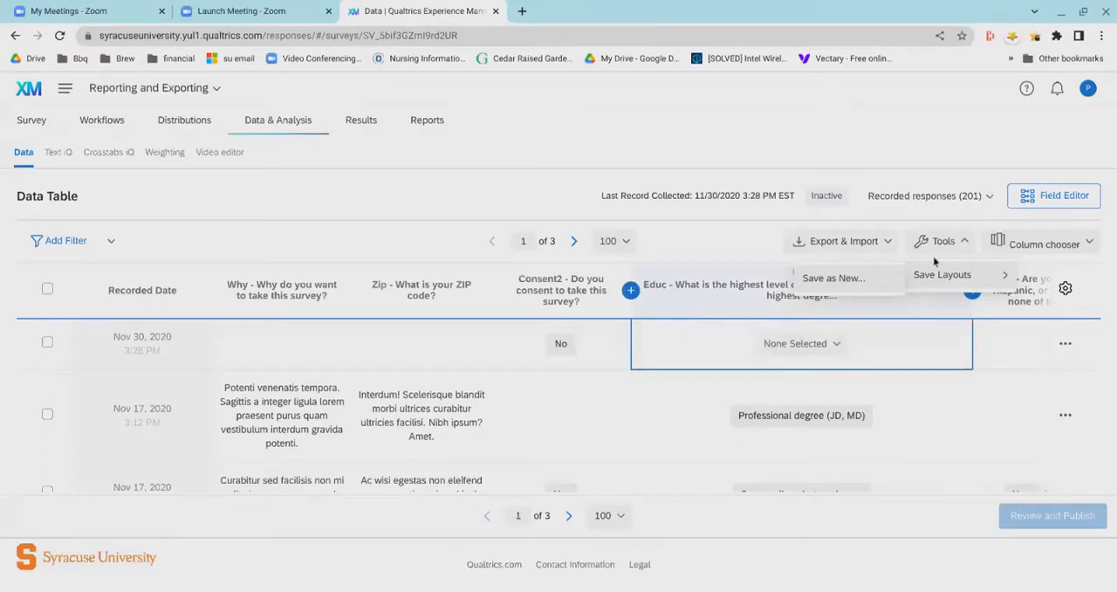
pyautogui.click(1046, 257)
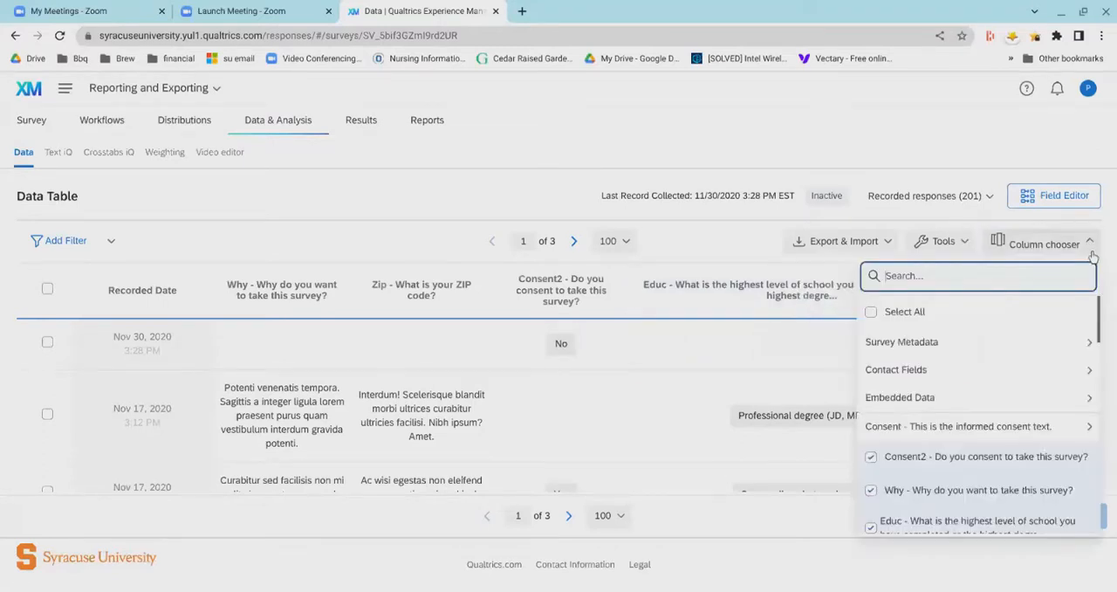
pyautogui.click(1022, 369)
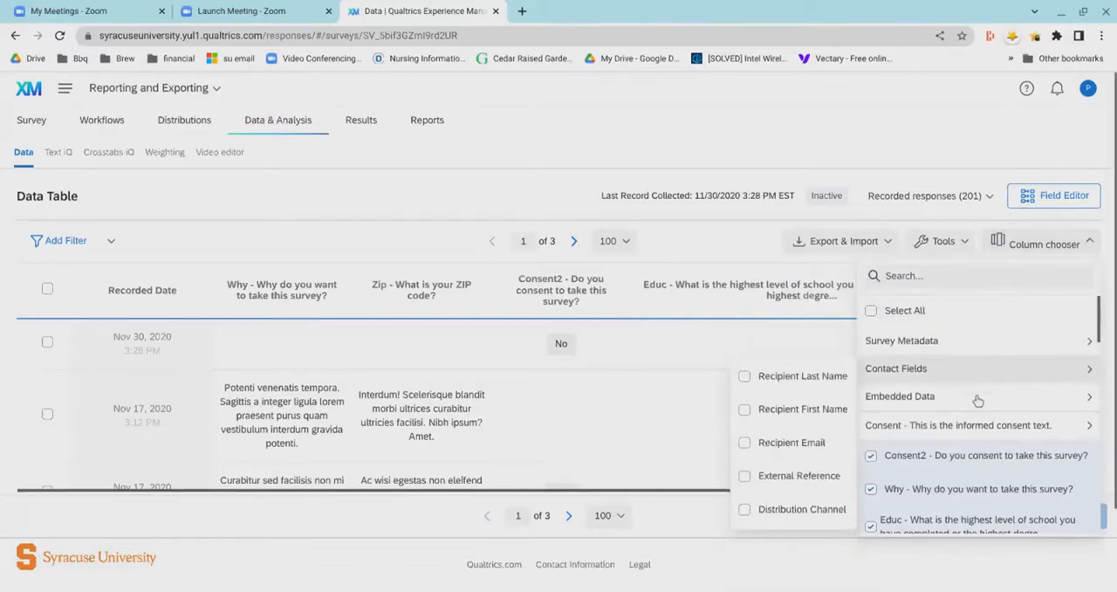
pyautogui.scroll(-2, 978, 395)
pyautogui.scroll(-5, 991, 448)
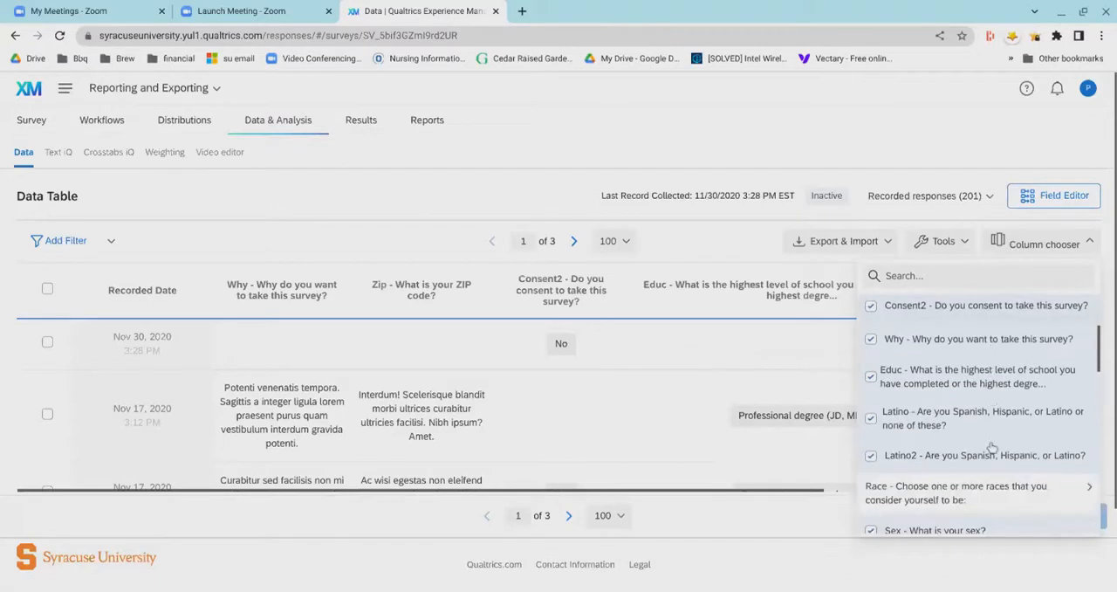
pyautogui.scroll(-7, 992, 448)
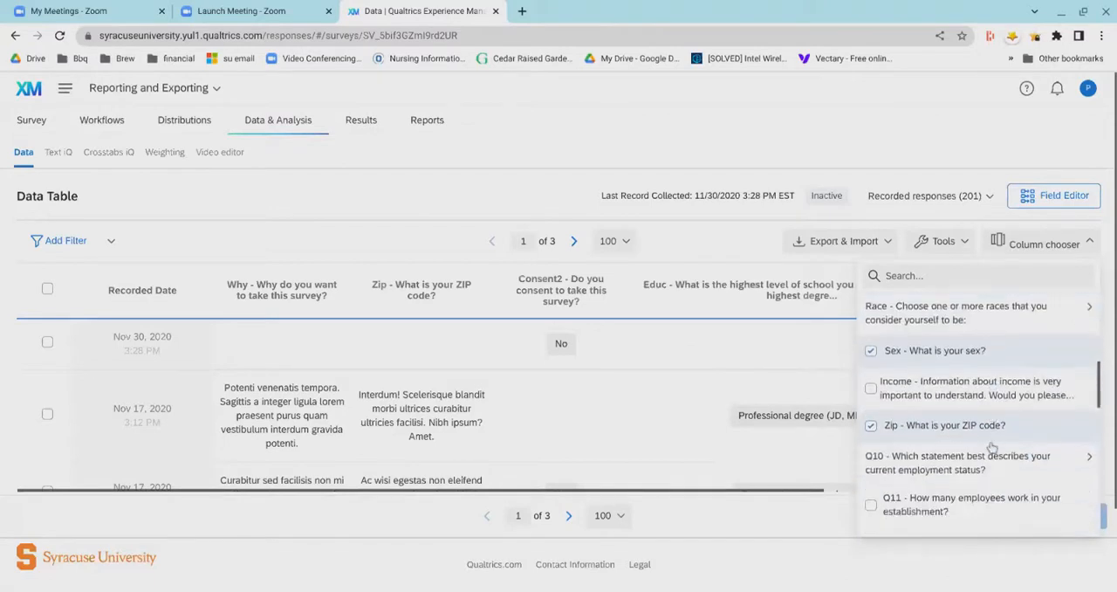
pyautogui.scroll(-9, 991, 445)
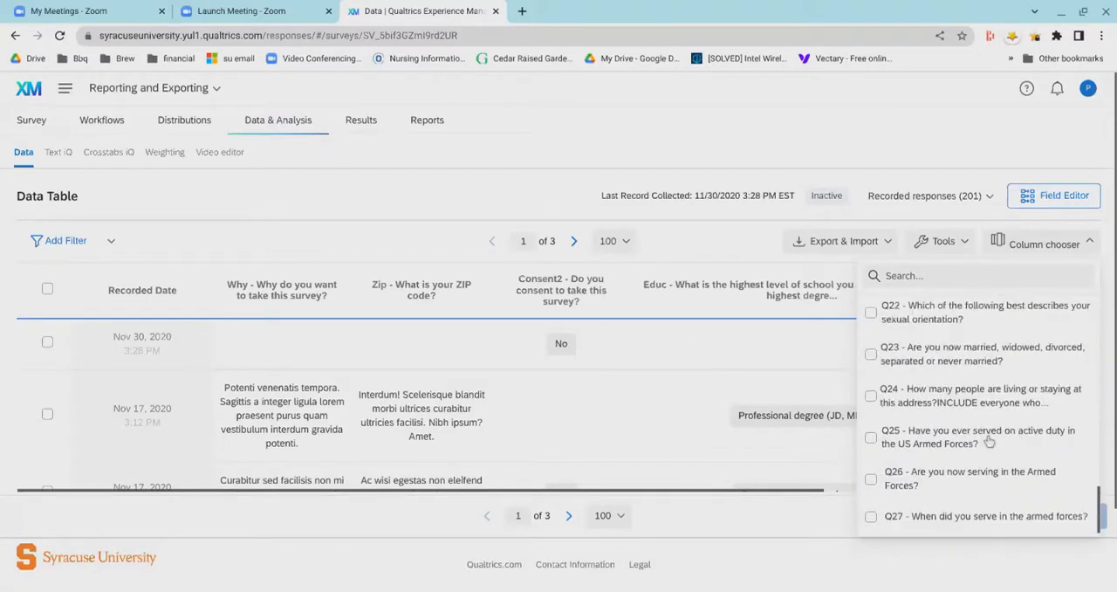
pyautogui.click(679, 246)
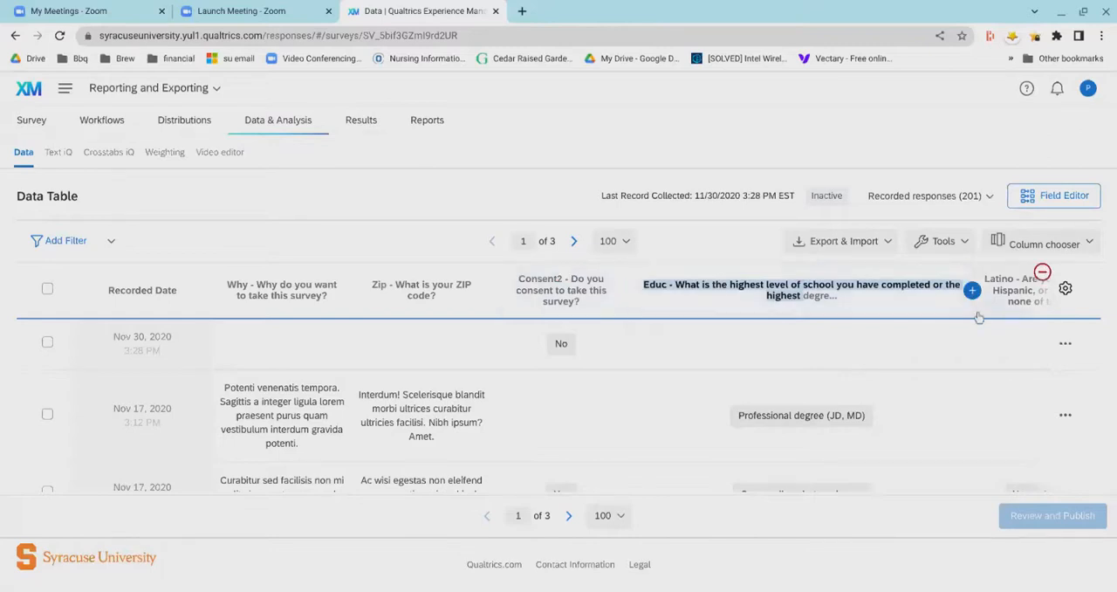
# - View the list of fields that can be inserted as a column after the Educ question, and close it
pyautogui.click(973, 290)
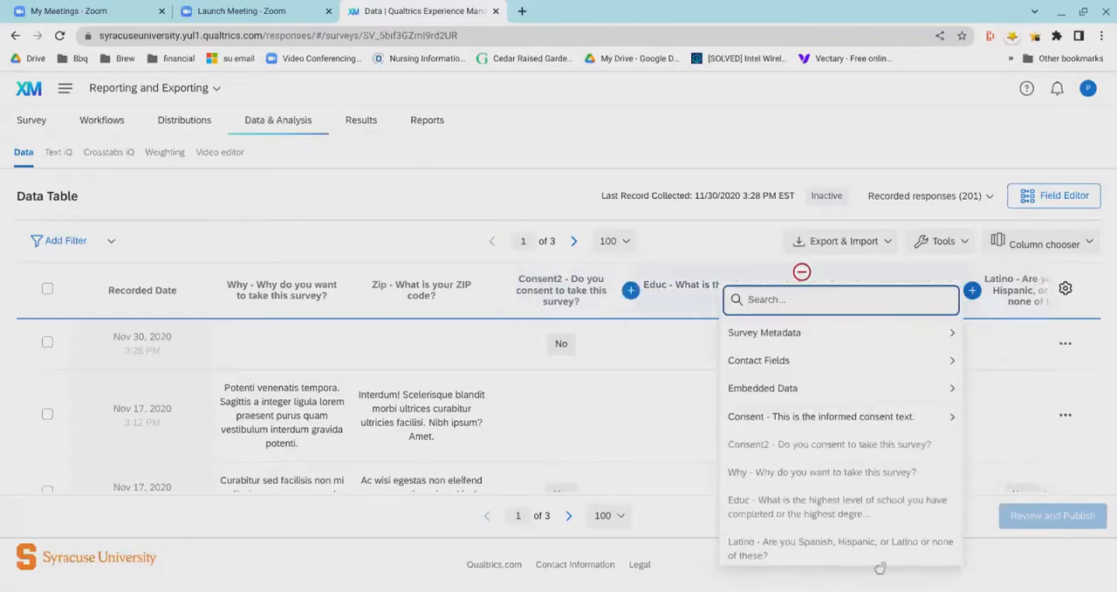
pyautogui.click(704, 265)
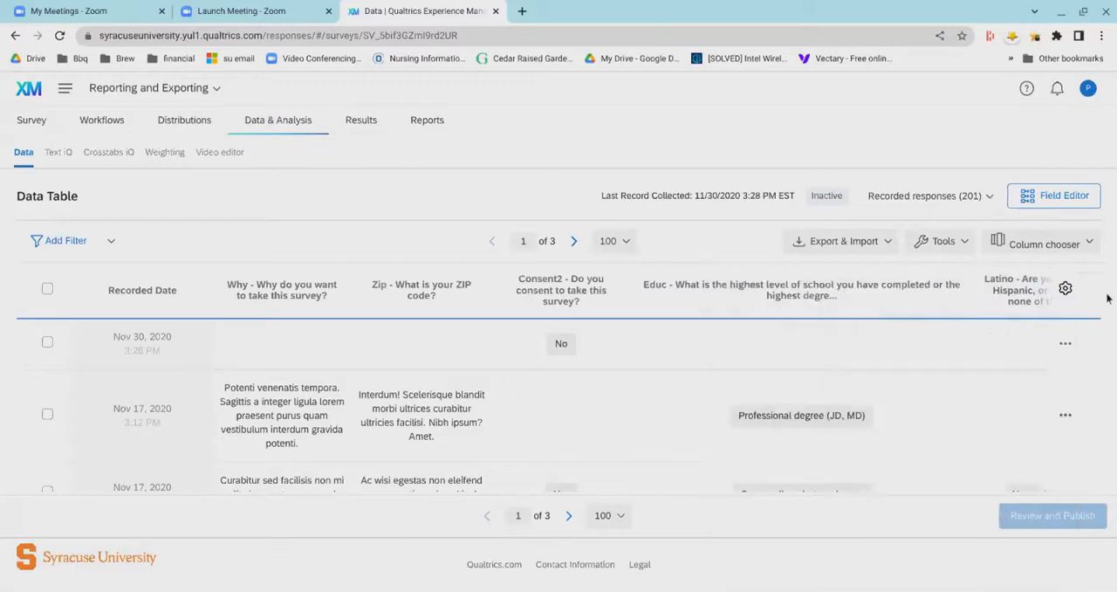
# - Examine the dialog for saving the data table as a new layout and cancel it
pyautogui.click(958, 251)
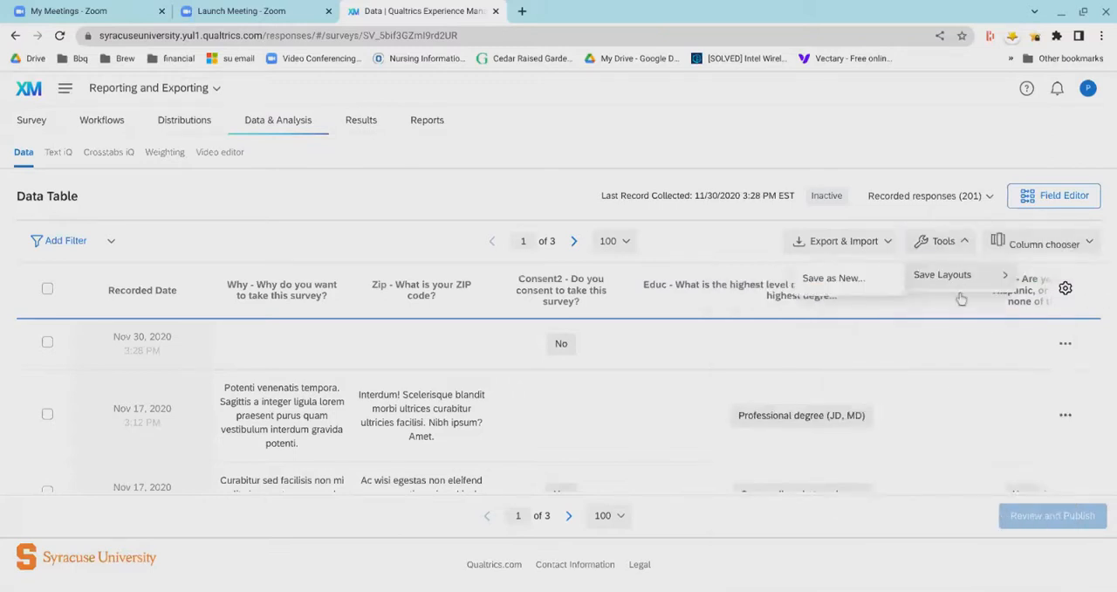
pyautogui.click(836, 297)
pyautogui.click(397, 368)
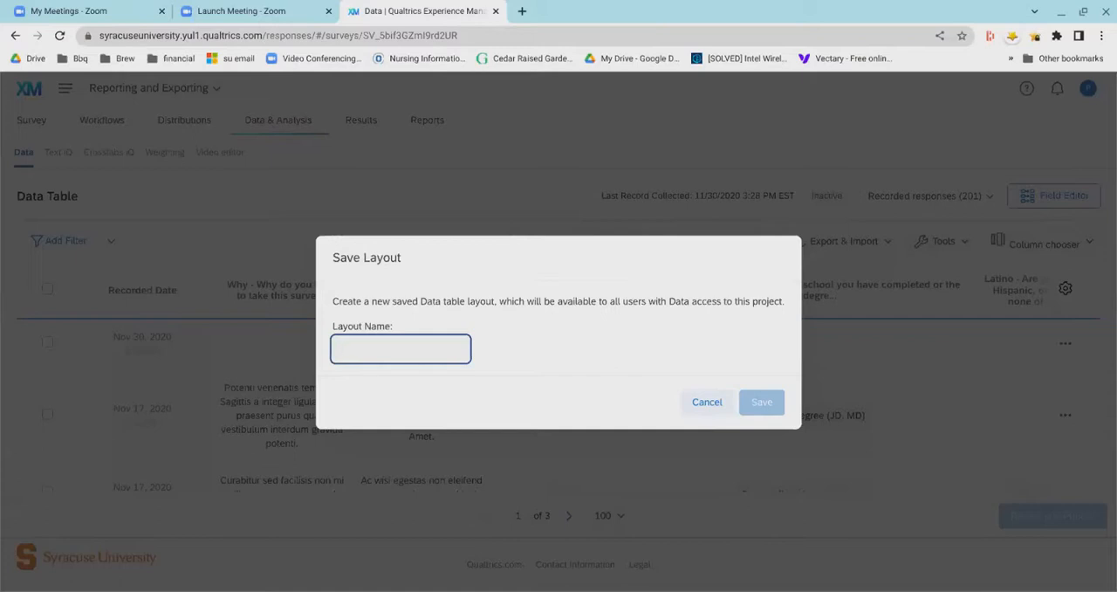
pyautogui.click(706, 408)
pyautogui.click(706, 424)
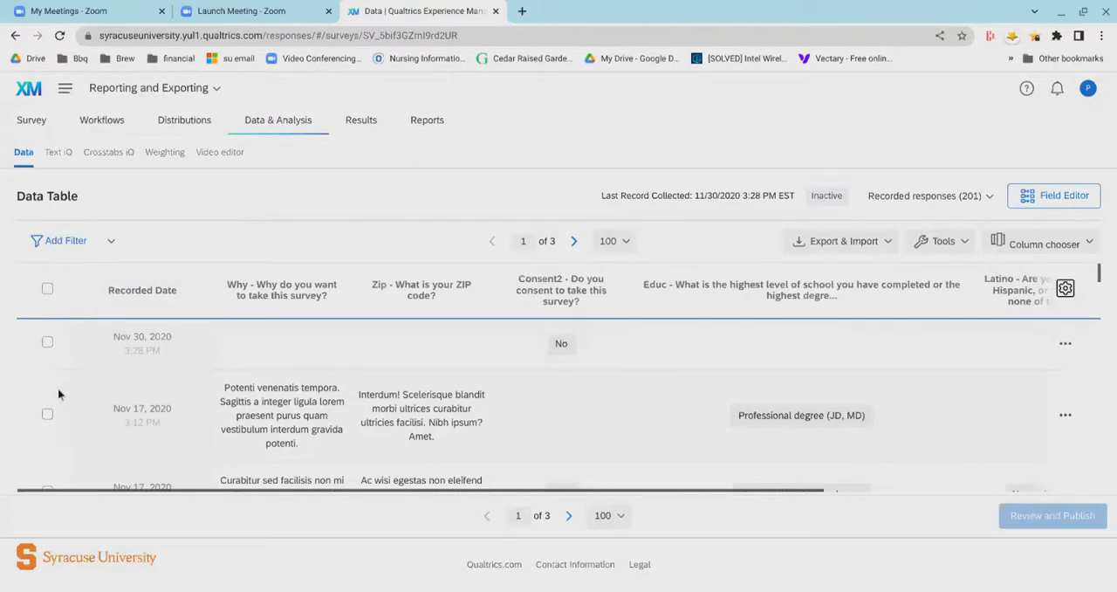
# - Open the first response's Why answer for inline editing and leave the cell
pyautogui.click(270, 369)
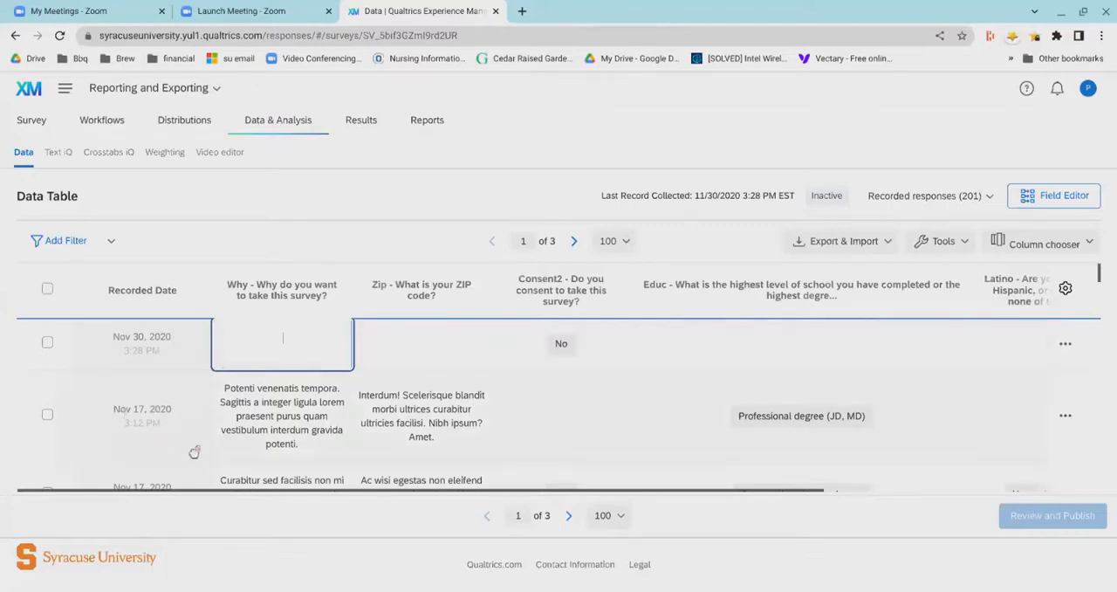
pyautogui.click(93, 425)
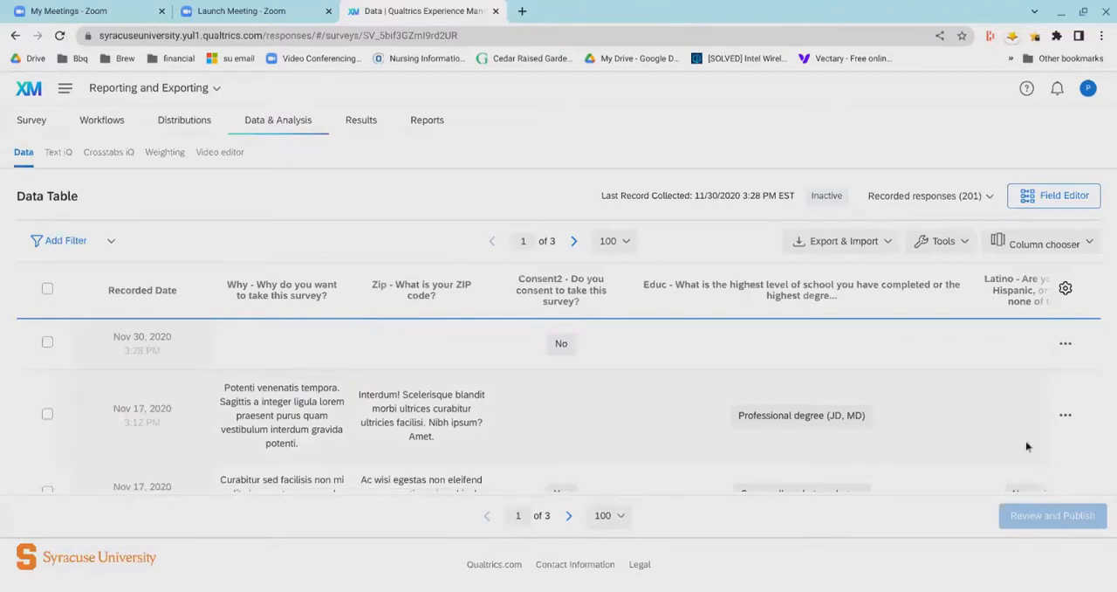
# - View the Retake Response survey link for the second response in the data table and close it
pyautogui.click(1066, 419)
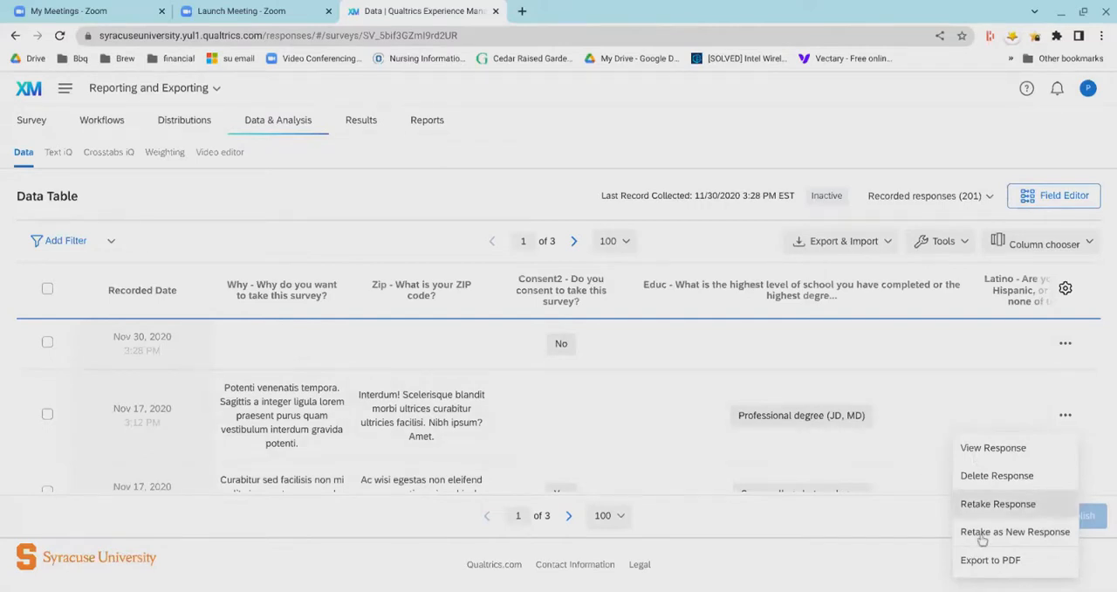
pyautogui.click(998, 504)
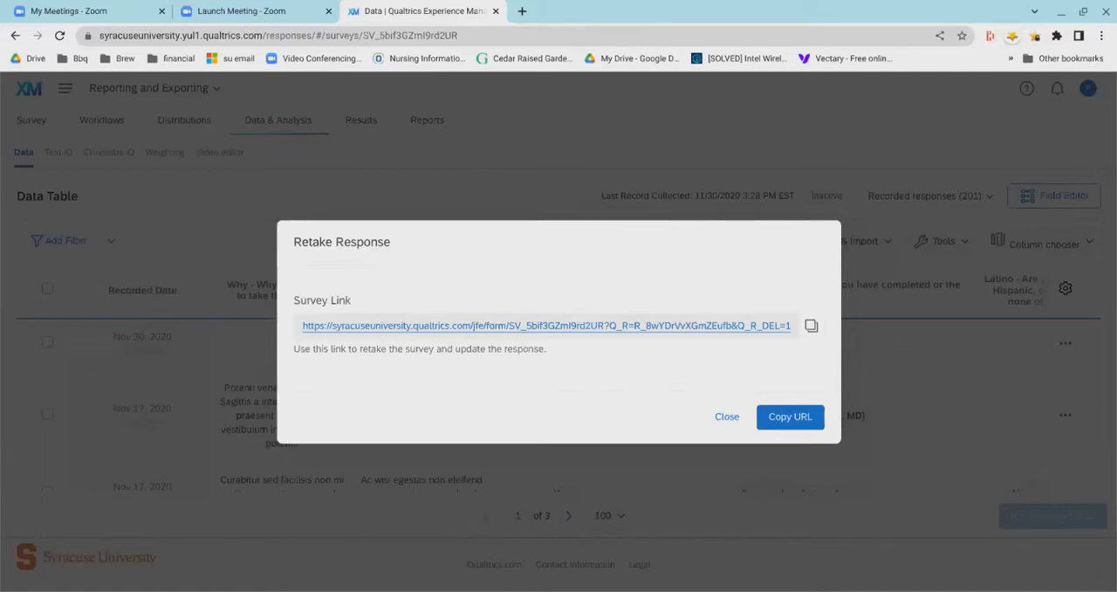
pyautogui.click(726, 416)
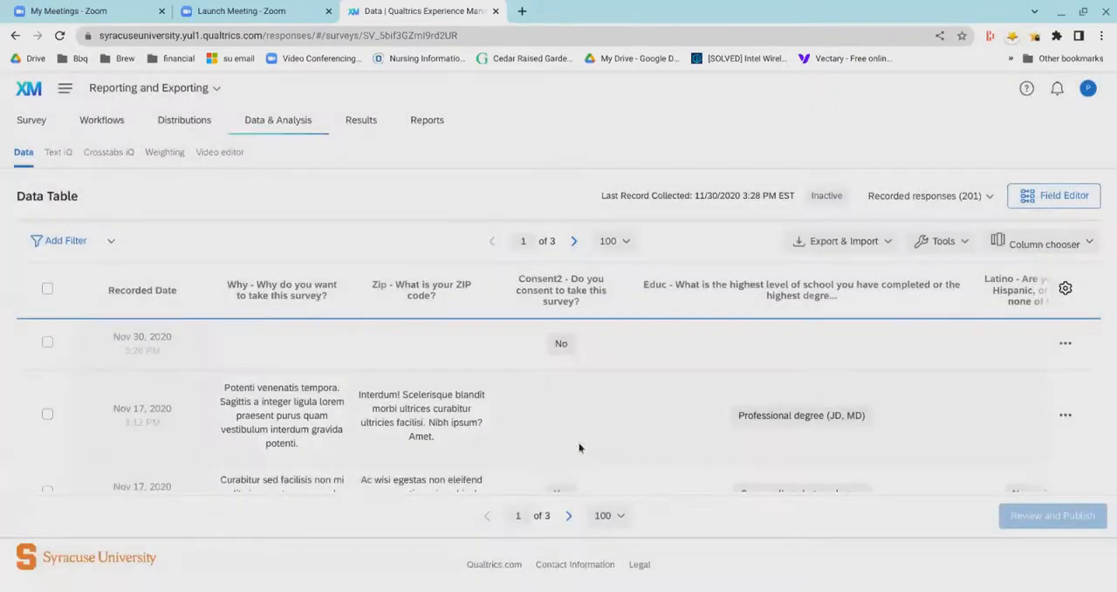
# - View the full second response and examine its answers through the voting and party preference questions
pyautogui.click(1065, 415)
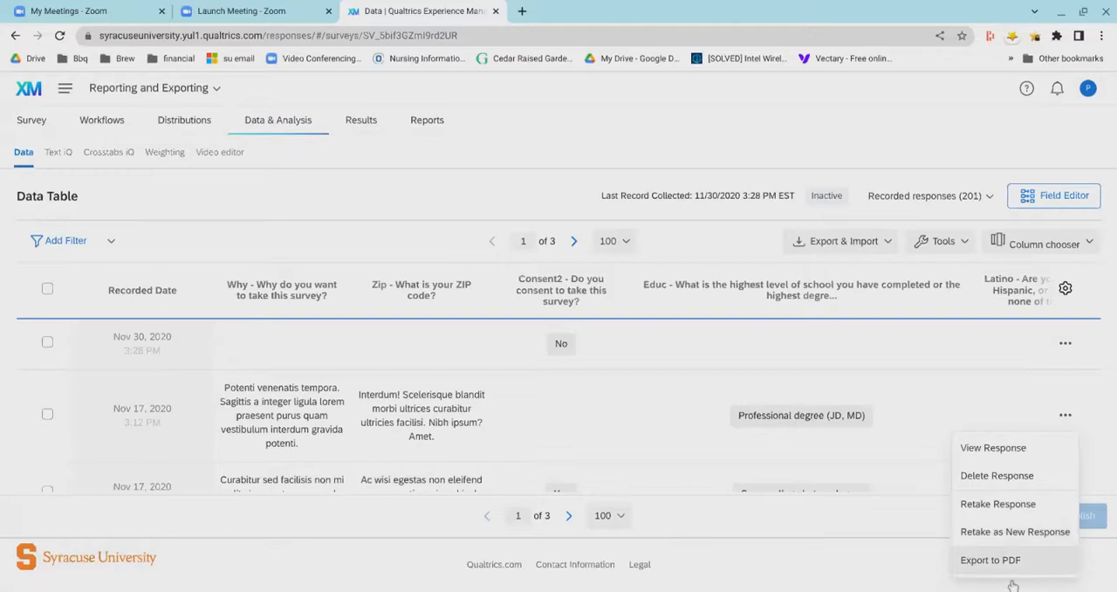
pyautogui.click(968, 465)
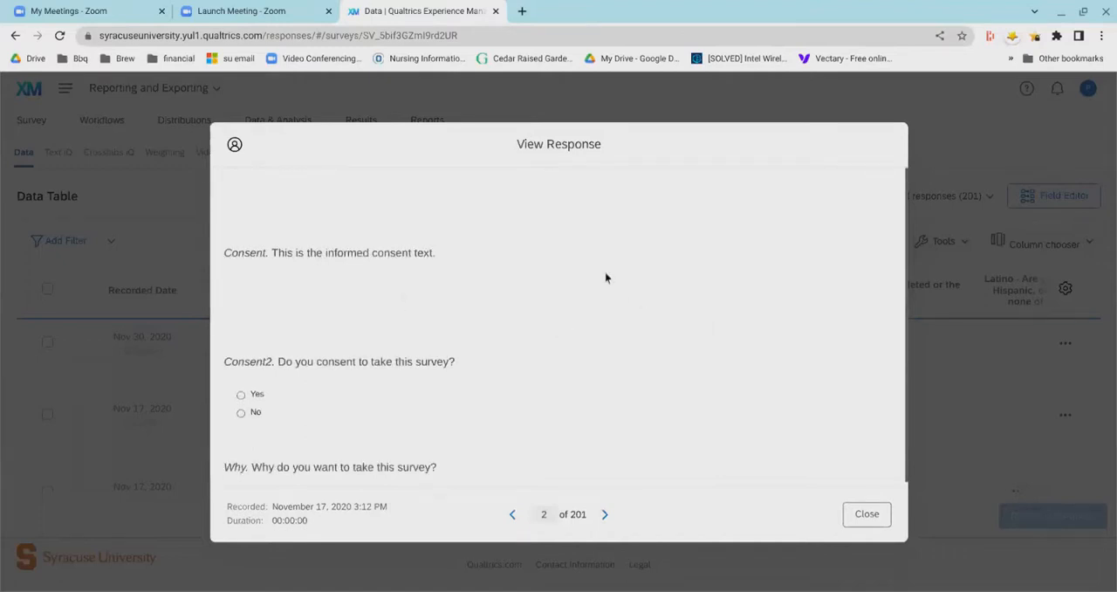
pyautogui.scroll(-2, 604, 280)
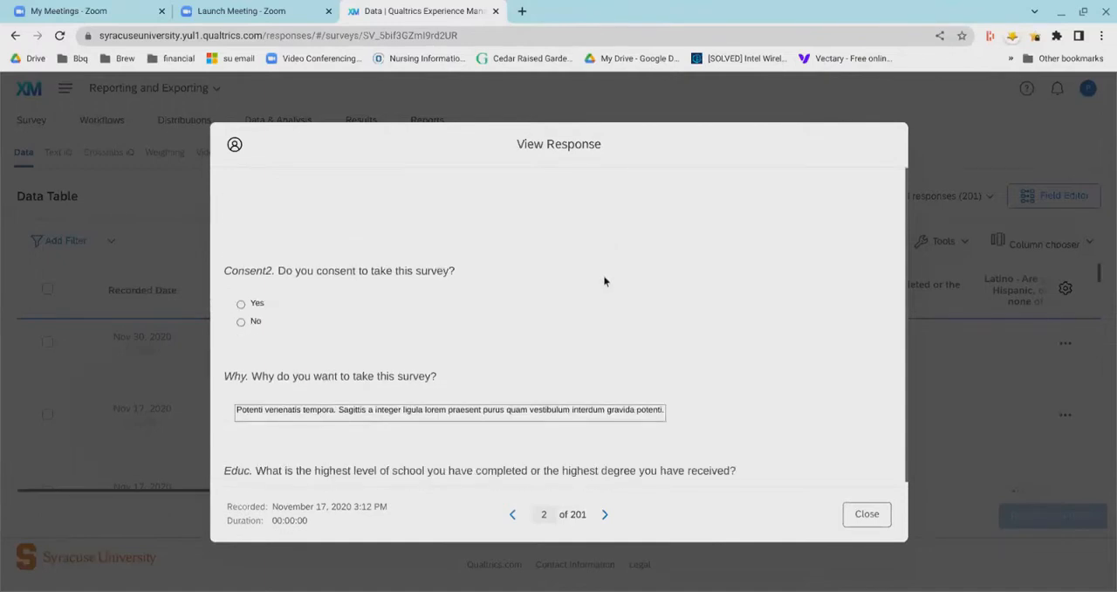
pyautogui.scroll(-10, 604, 280)
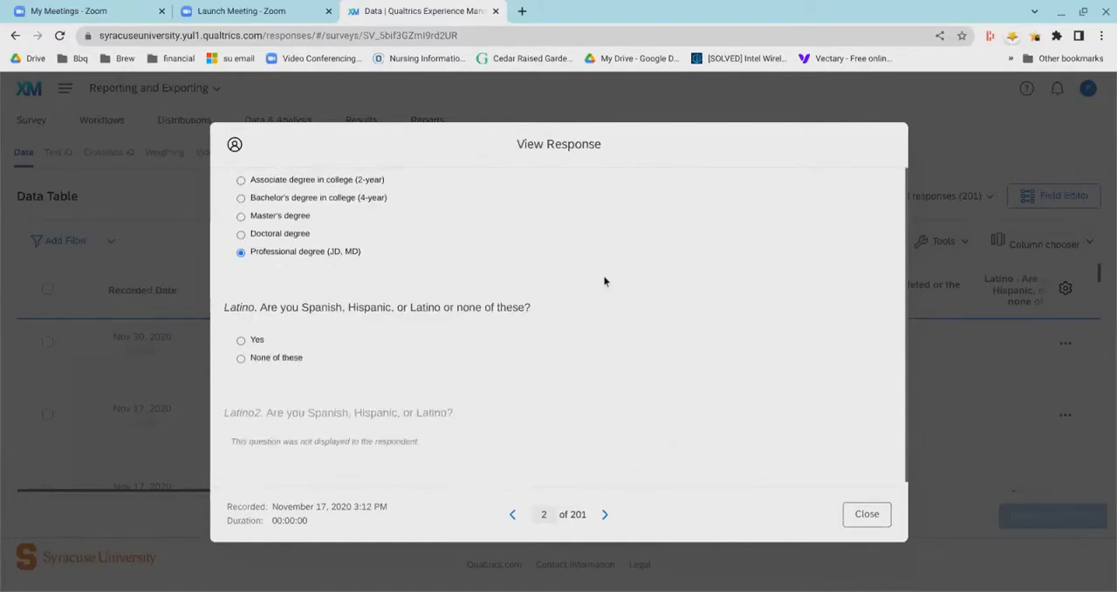
pyautogui.scroll(-12, 604, 280)
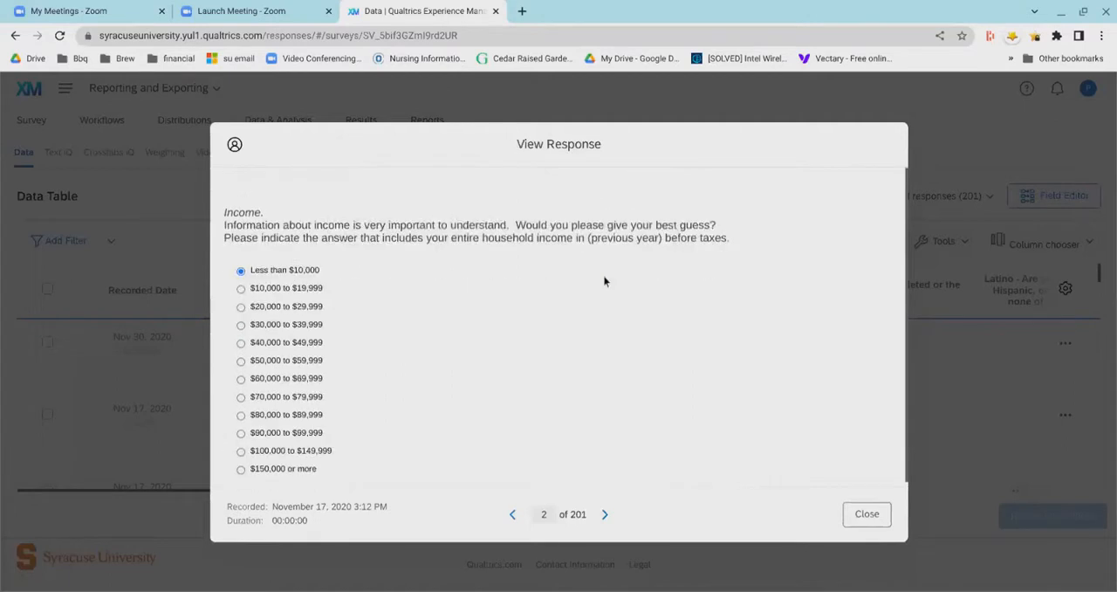
pyautogui.scroll(-15, 604, 281)
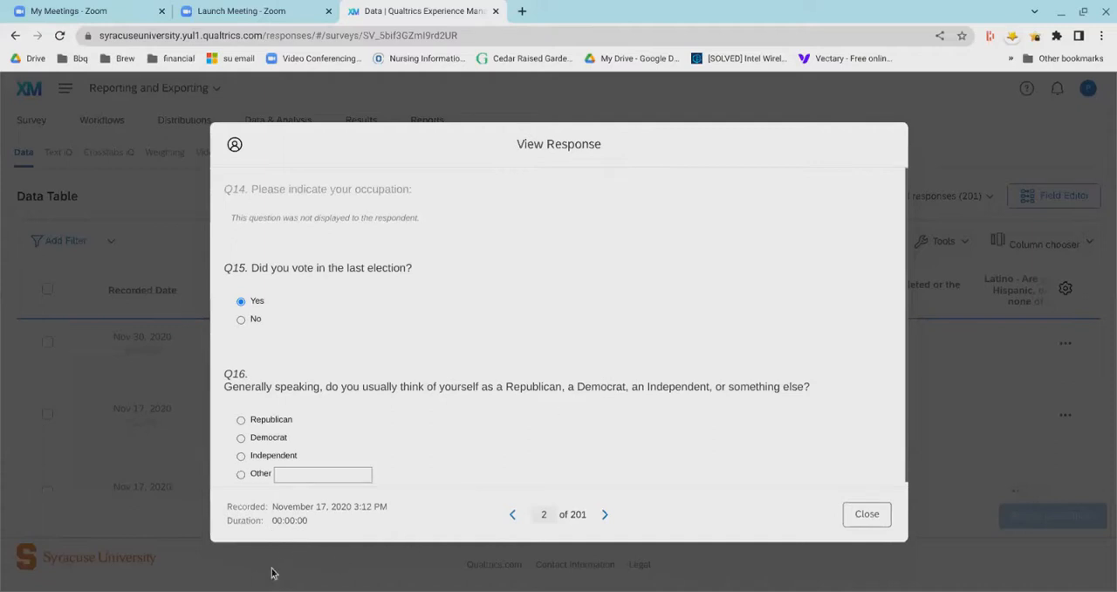
pyautogui.scroll(-3, 691, 456)
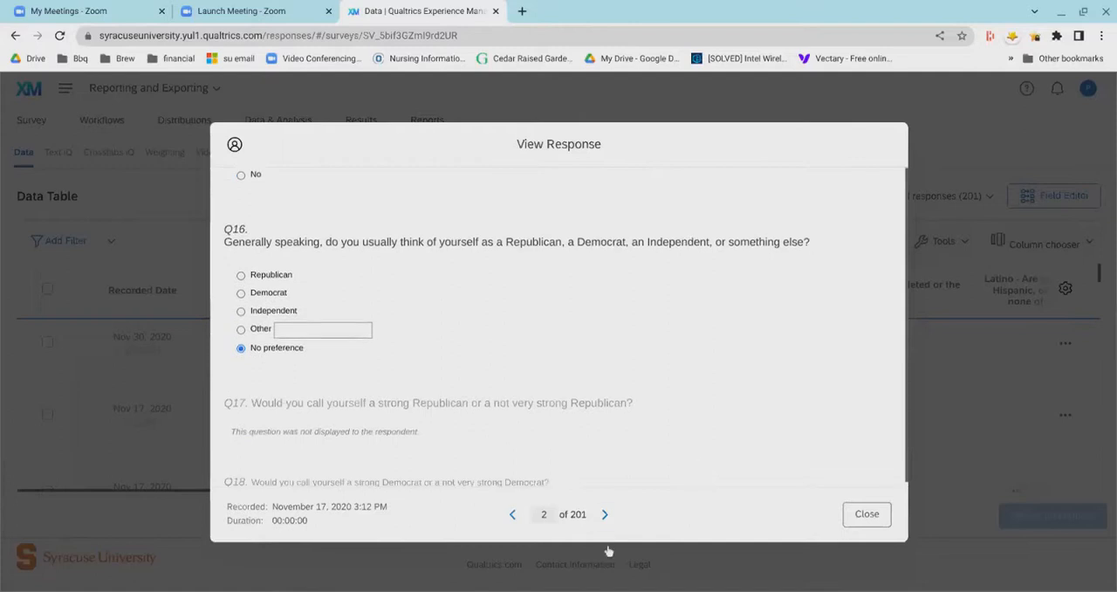
# - Go to the third response and examine its answers, embedded data and location data
pyautogui.click(604, 514)
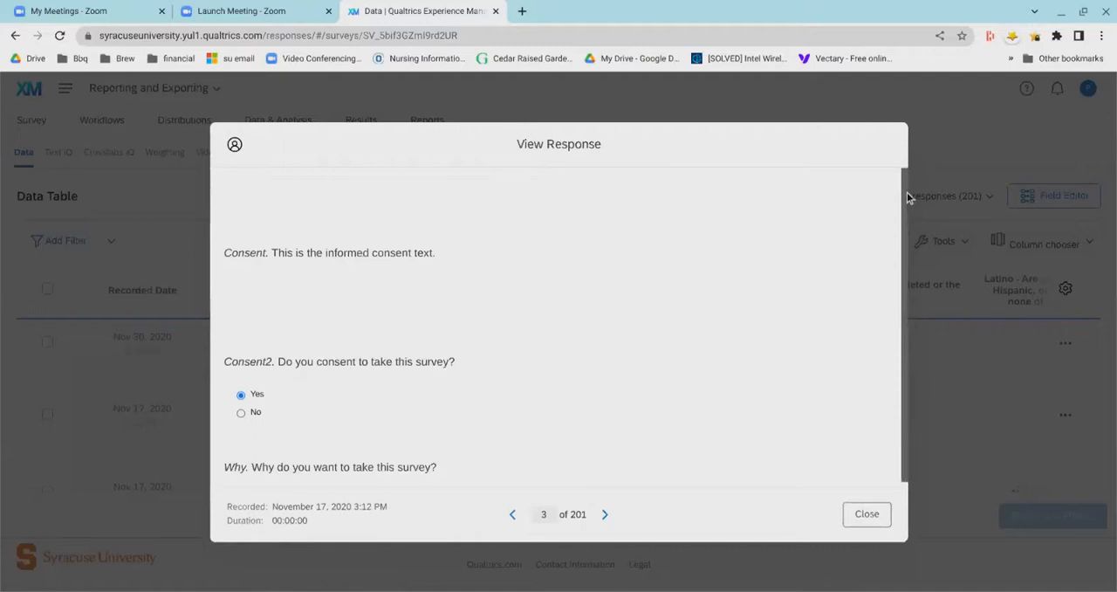
pyautogui.scroll(-5, 490, 441)
pyautogui.scroll(-15, 495, 431)
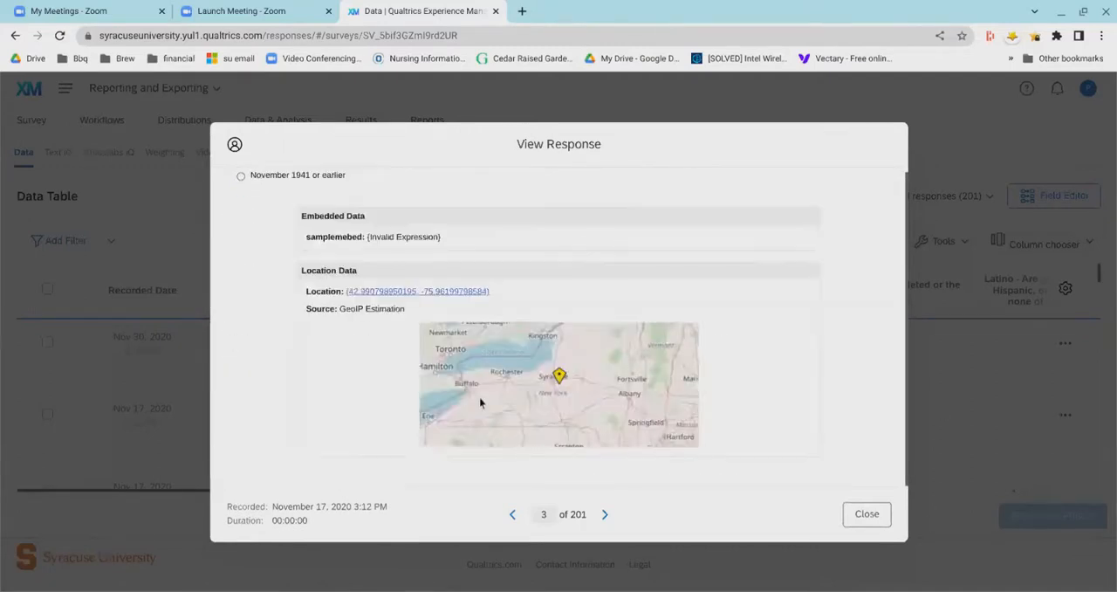
# - Review the third response's embedded data and location map, and close the response view
pyautogui.scroll(1, 291, 298)
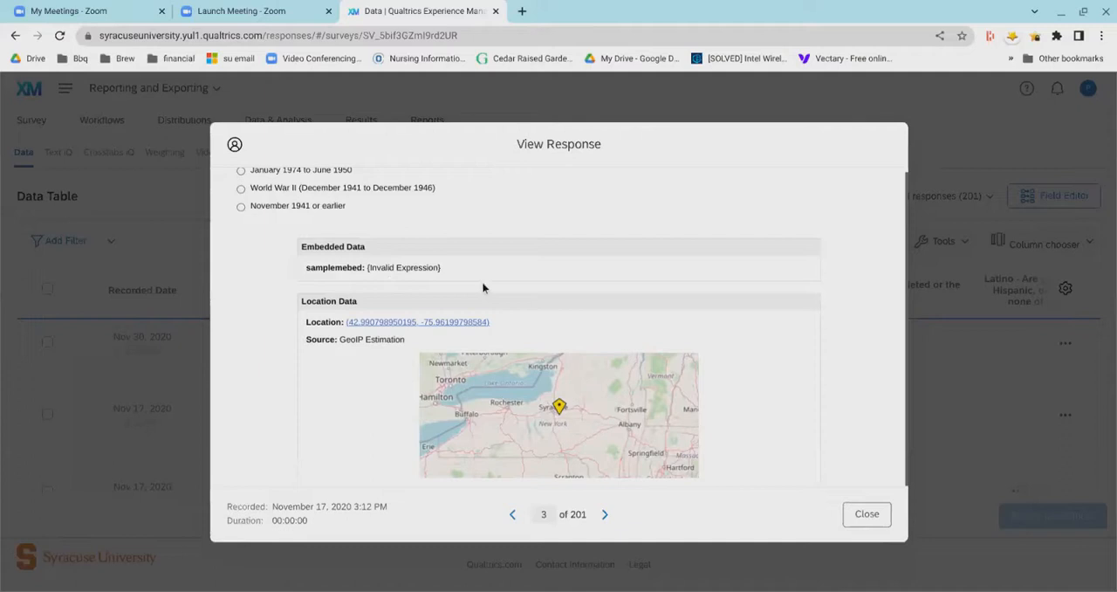
pyautogui.scroll(-1, 741, 283)
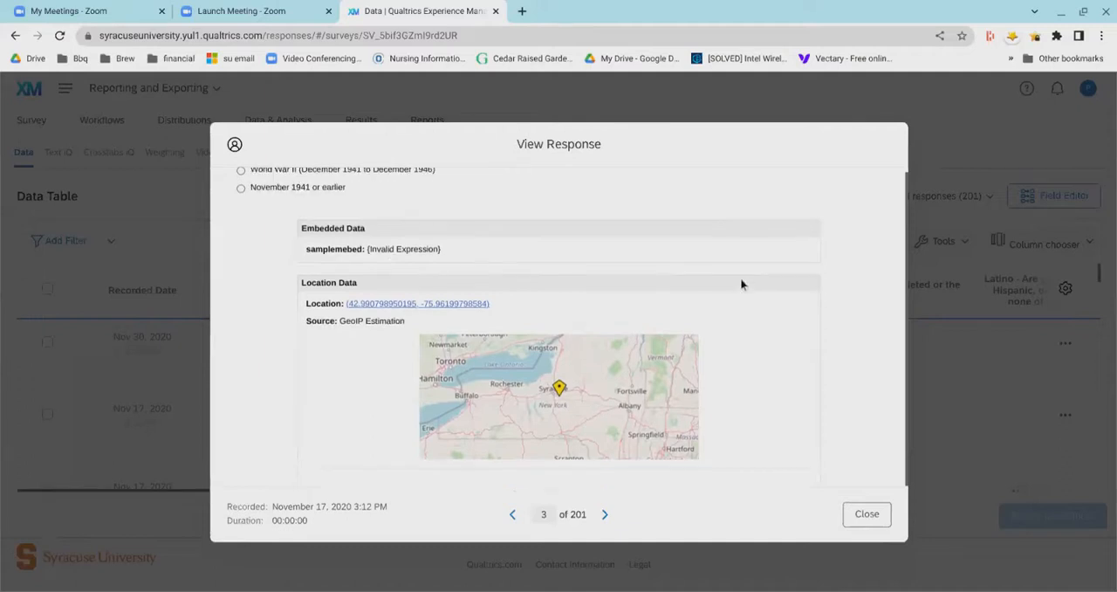
pyautogui.scroll(-1, 741, 284)
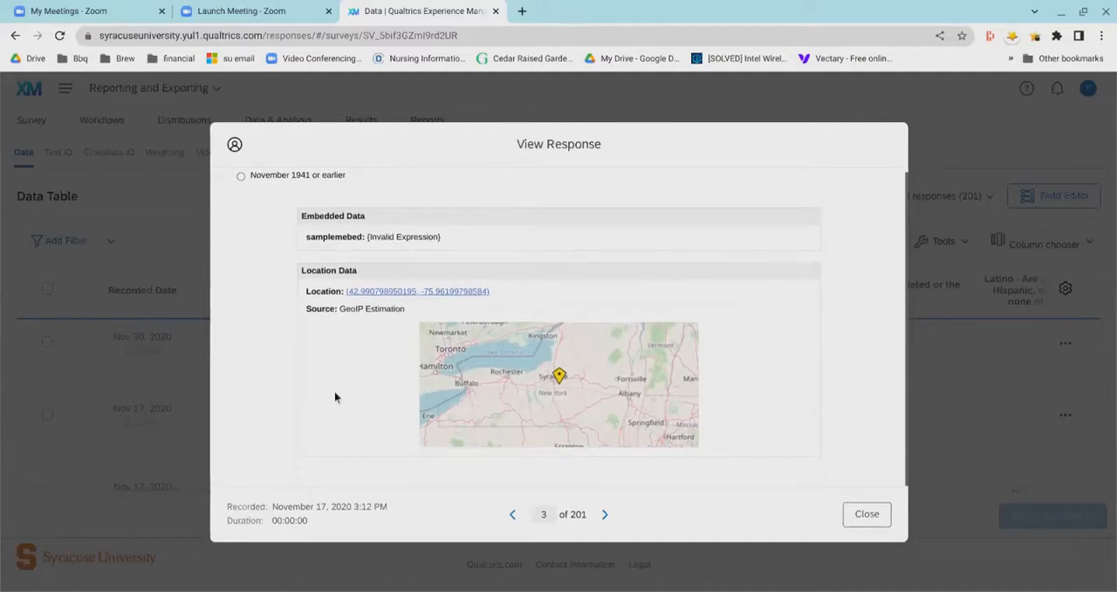
pyautogui.scroll(1, 344, 445)
pyautogui.scroll(-1, 345, 443)
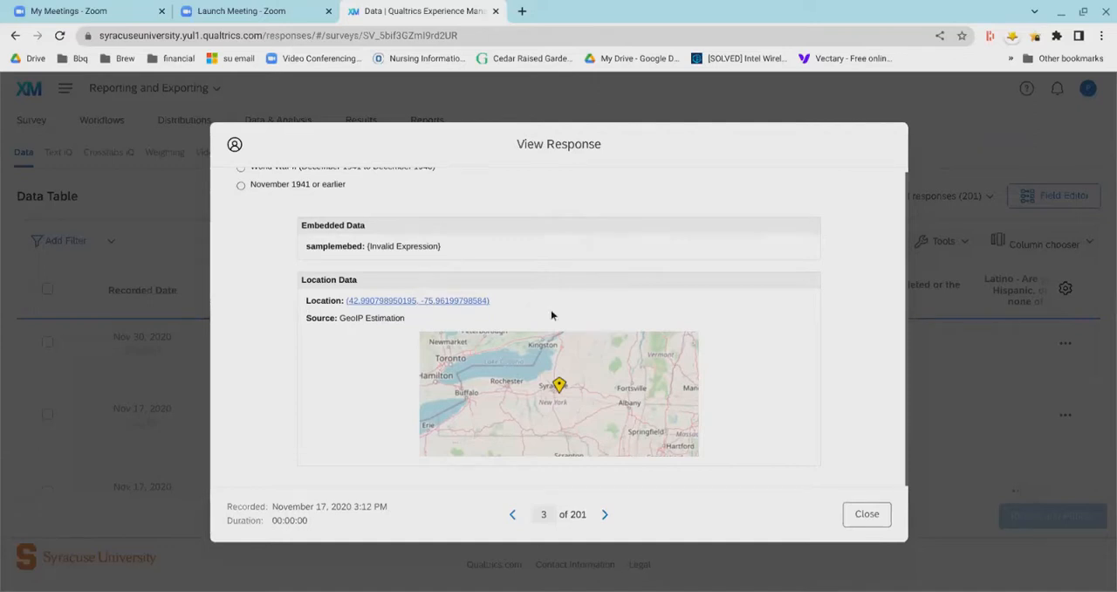
pyautogui.click(856, 556)
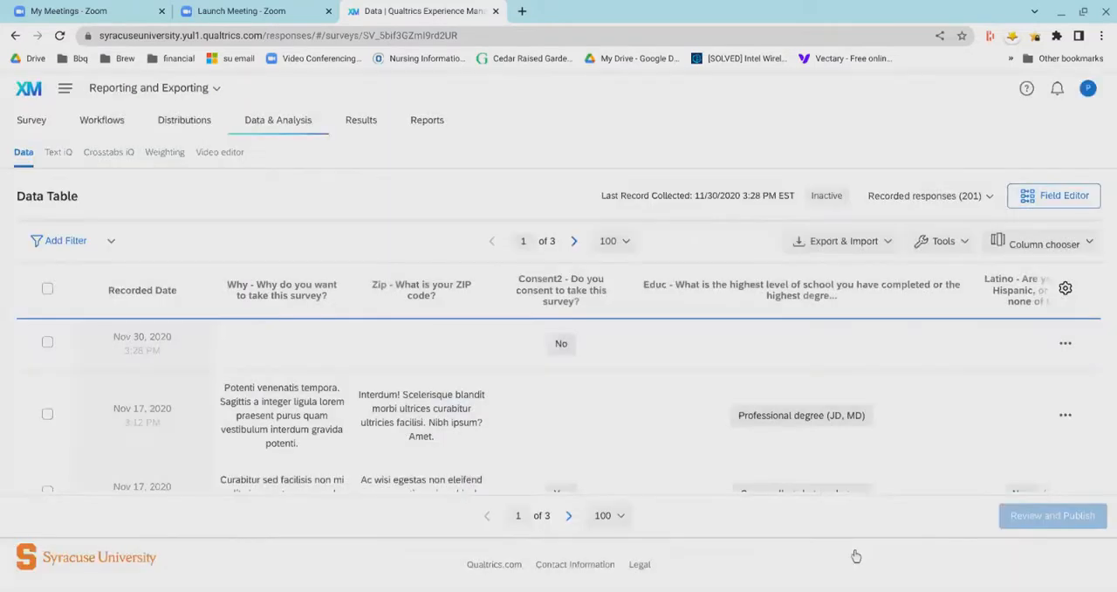
# - Select the first response and view its Edit Responses field choices and Delete Responses options, cancelling both dialogs
pyautogui.click(49, 367)
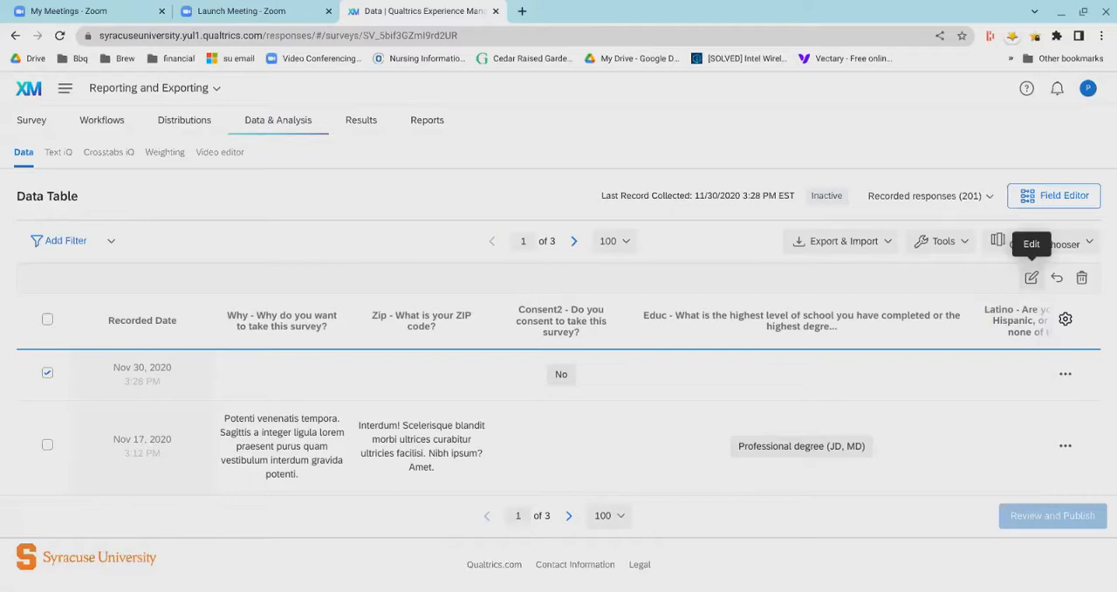
pyautogui.click(1032, 291)
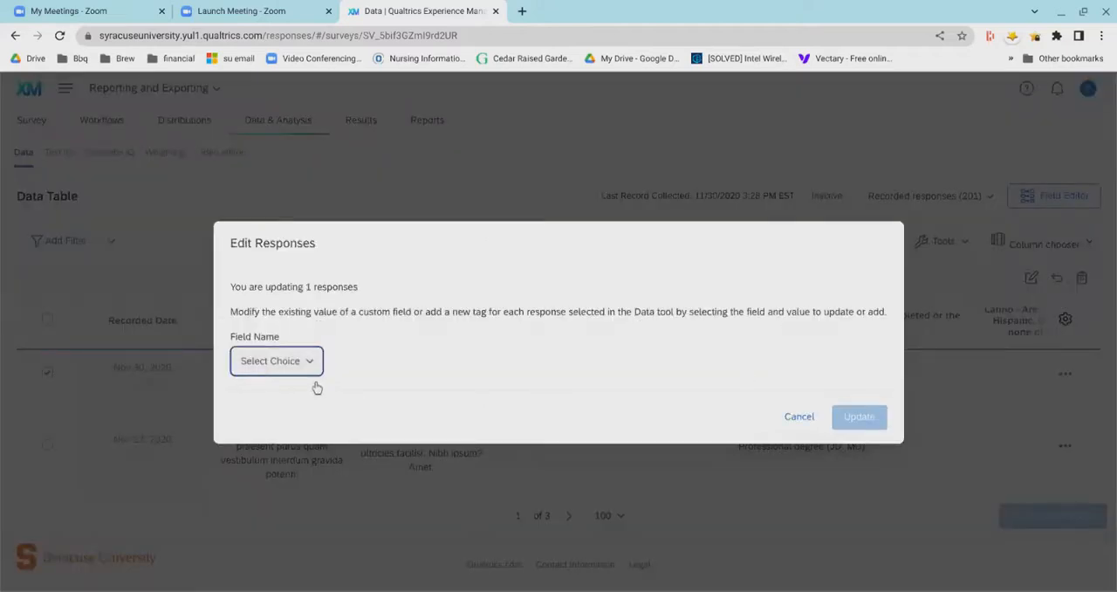
pyautogui.click(312, 371)
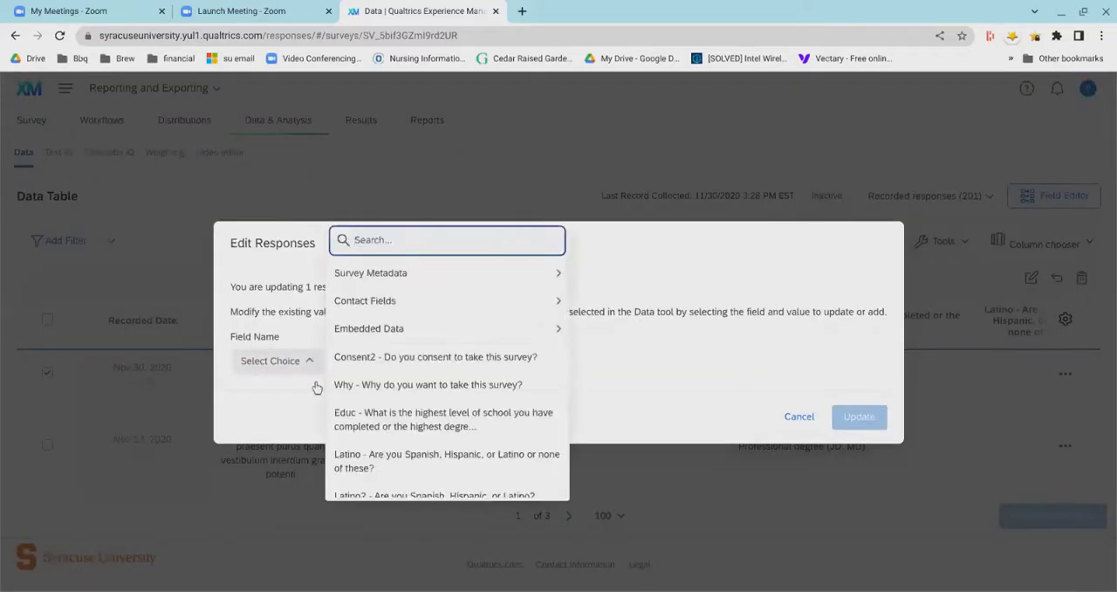
pyautogui.click(805, 444)
pyautogui.click(800, 420)
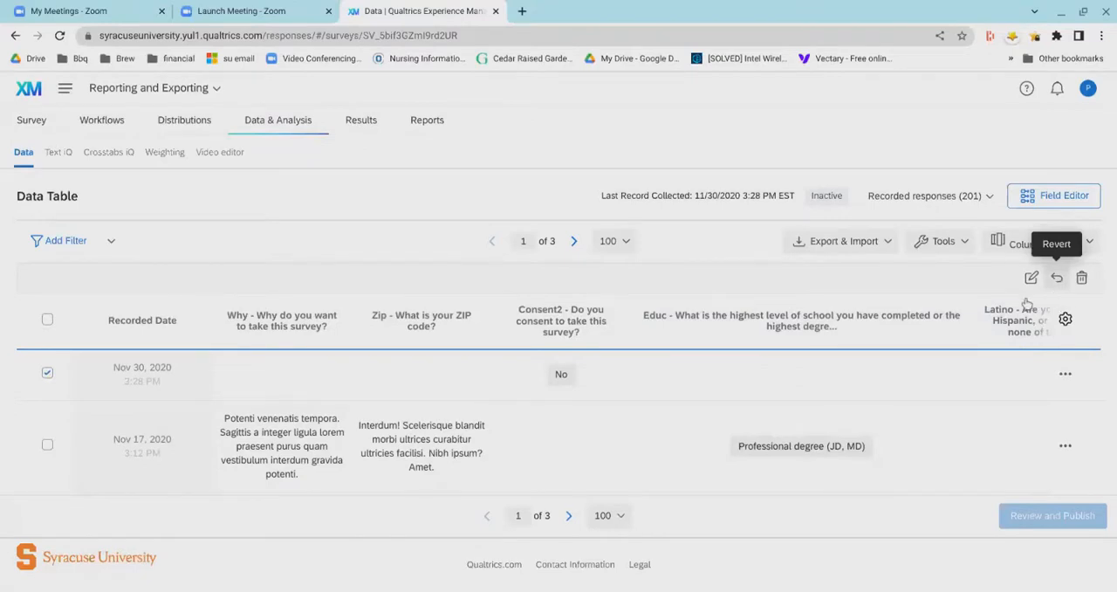
pyautogui.click(1081, 277)
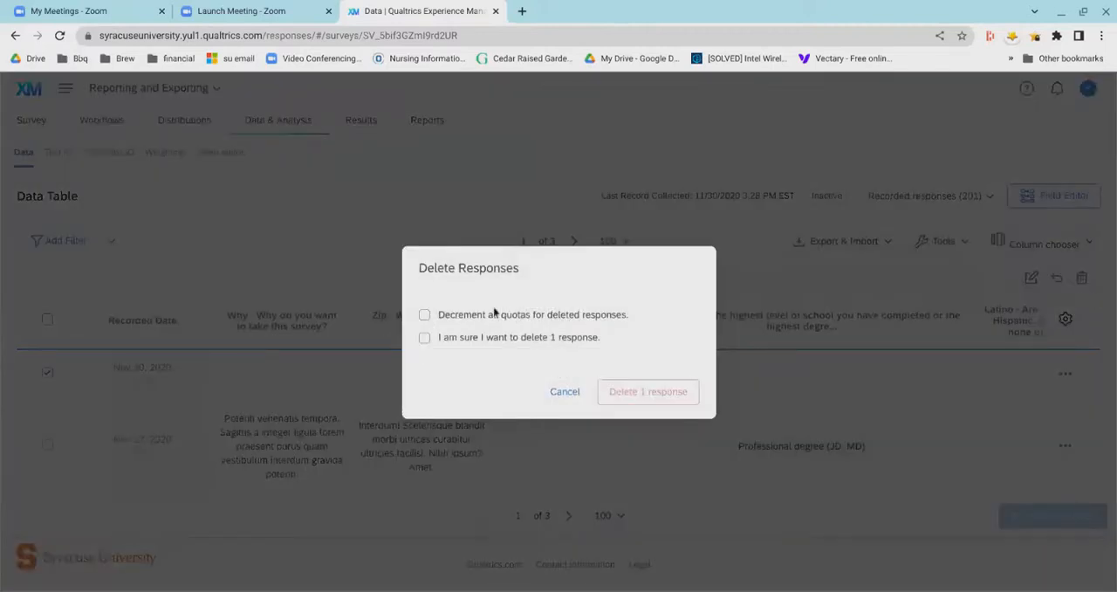
pyautogui.click(568, 410)
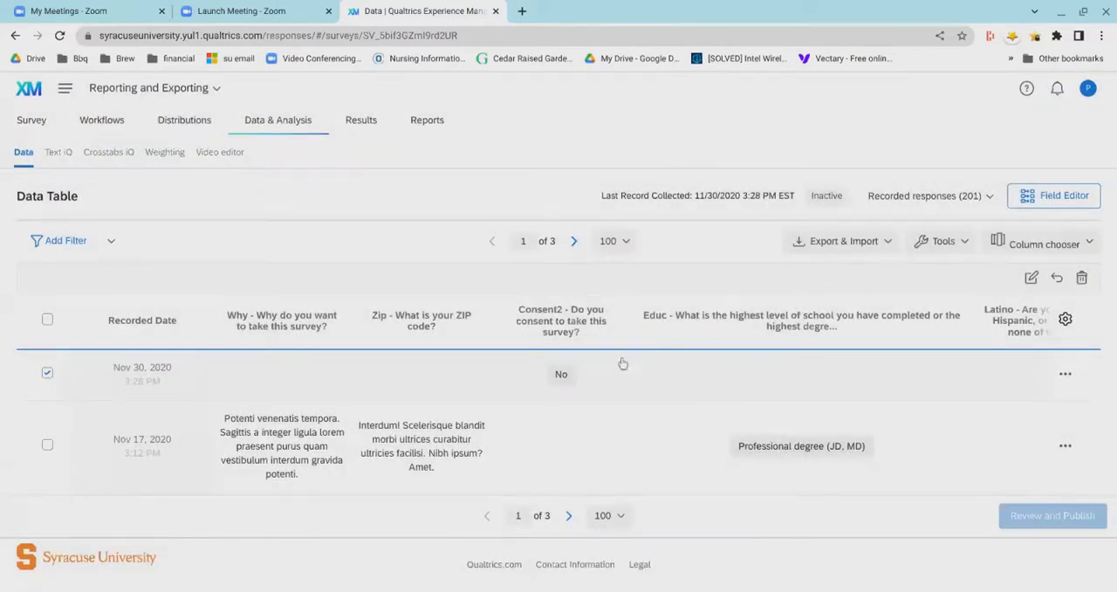
# - Select all responses on the current page, check the selected rows and clear the selection
pyautogui.click(50, 342)
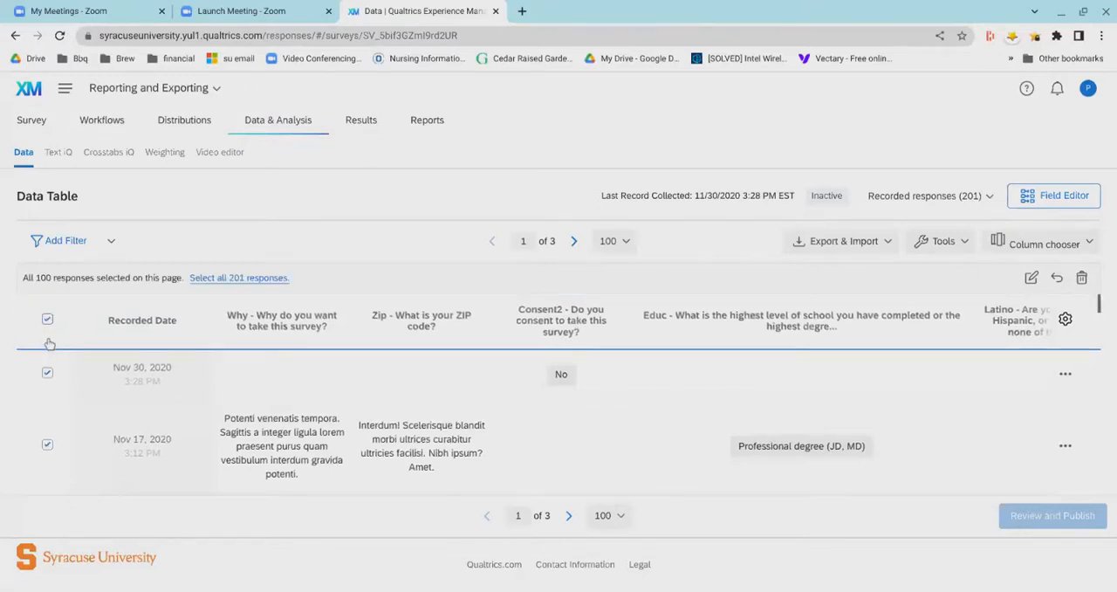
pyautogui.scroll(-5, 62, 415)
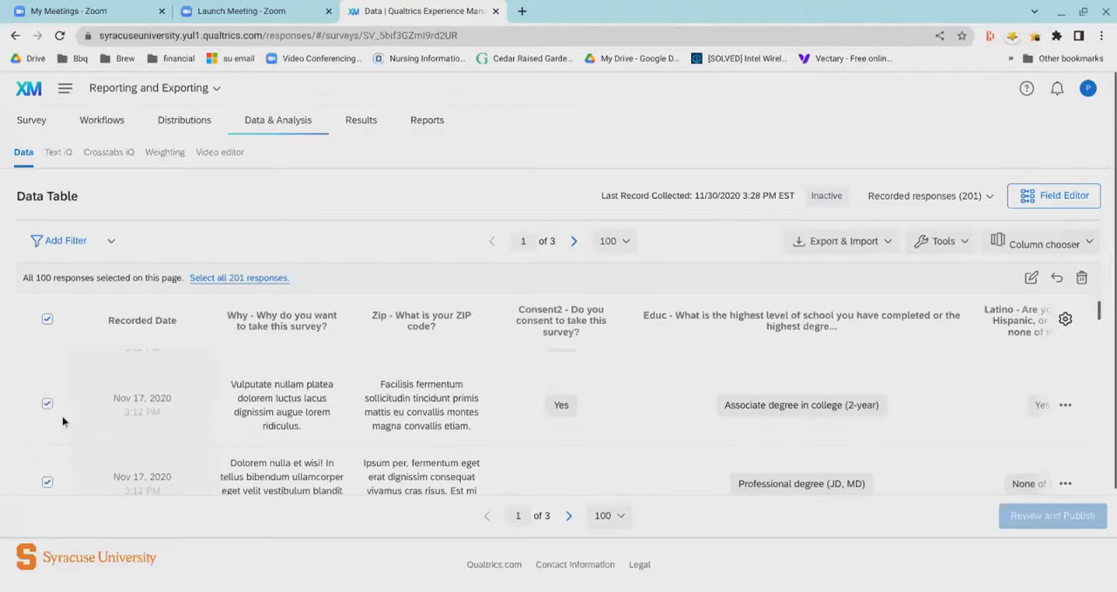
pyautogui.scroll(-1, 62, 415)
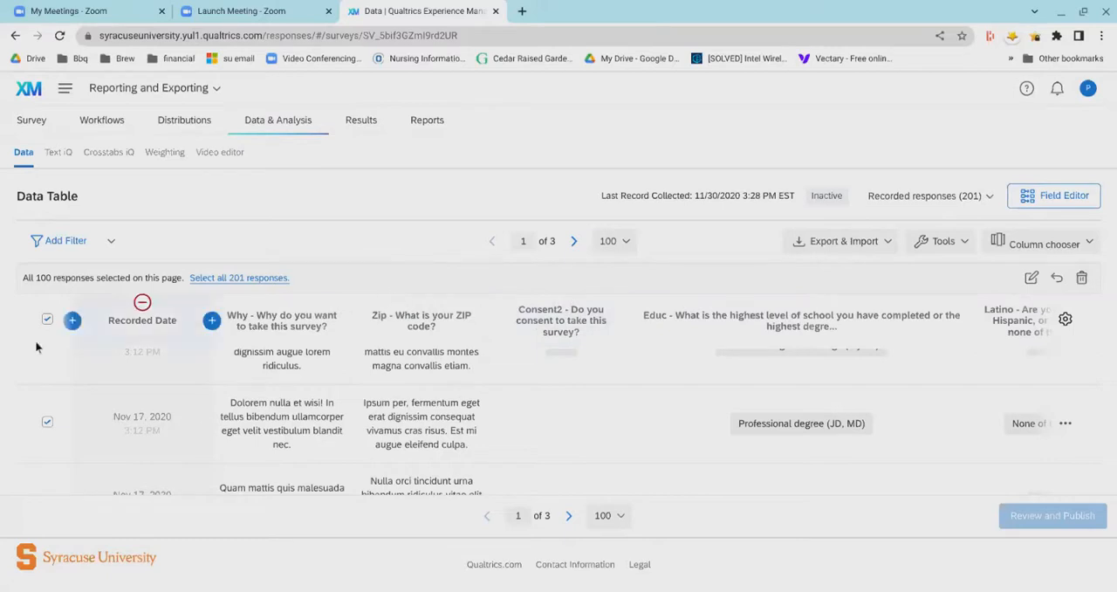
pyautogui.scroll(2, 64, 358)
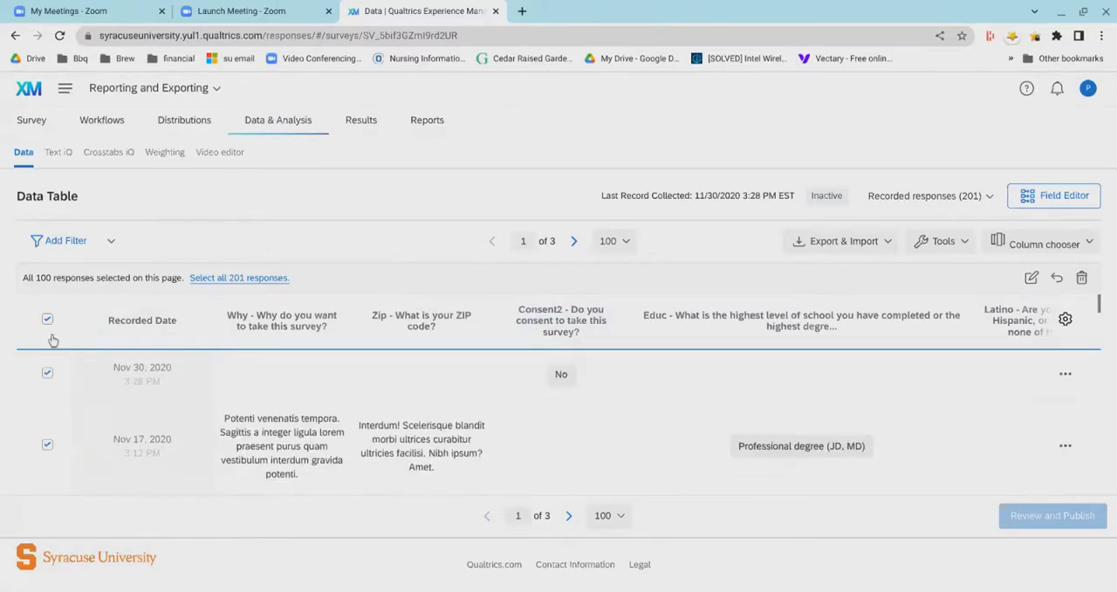
pyautogui.click(47, 318)
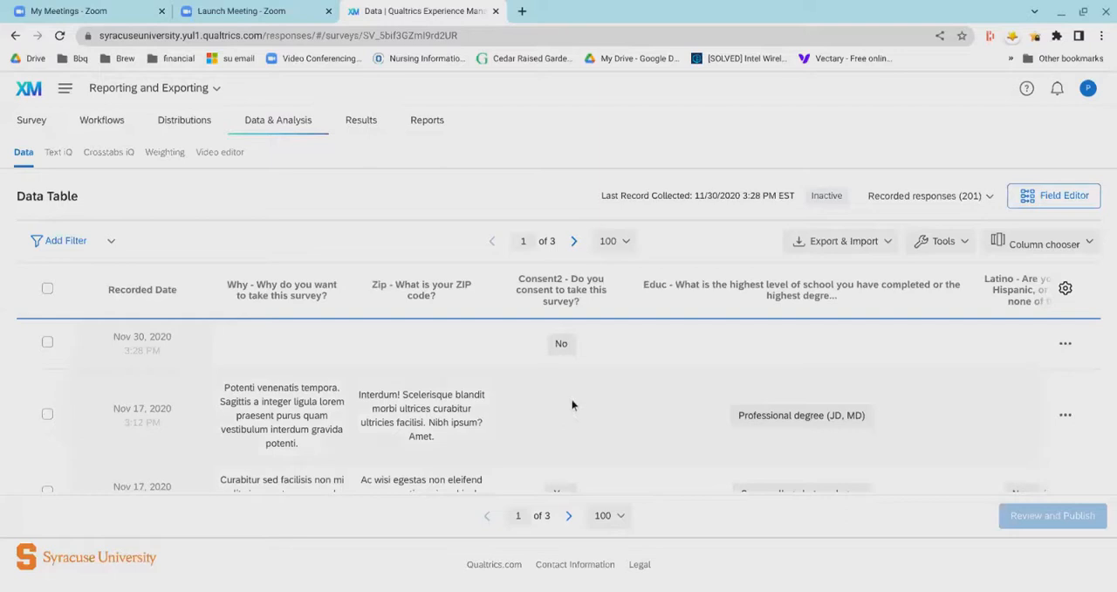
# - View the rows-per-page choices at the end of the data table and leave the setting at 100
pyautogui.scroll(-5, 572, 404)
pyautogui.scroll(-5, 571, 405)
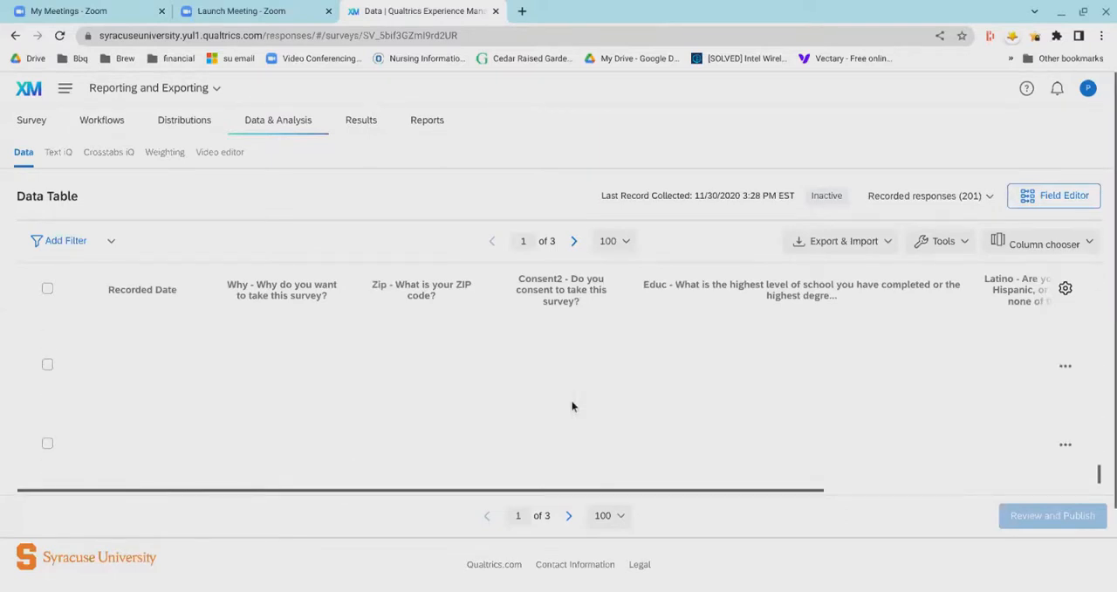
pyautogui.scroll(-1, 572, 404)
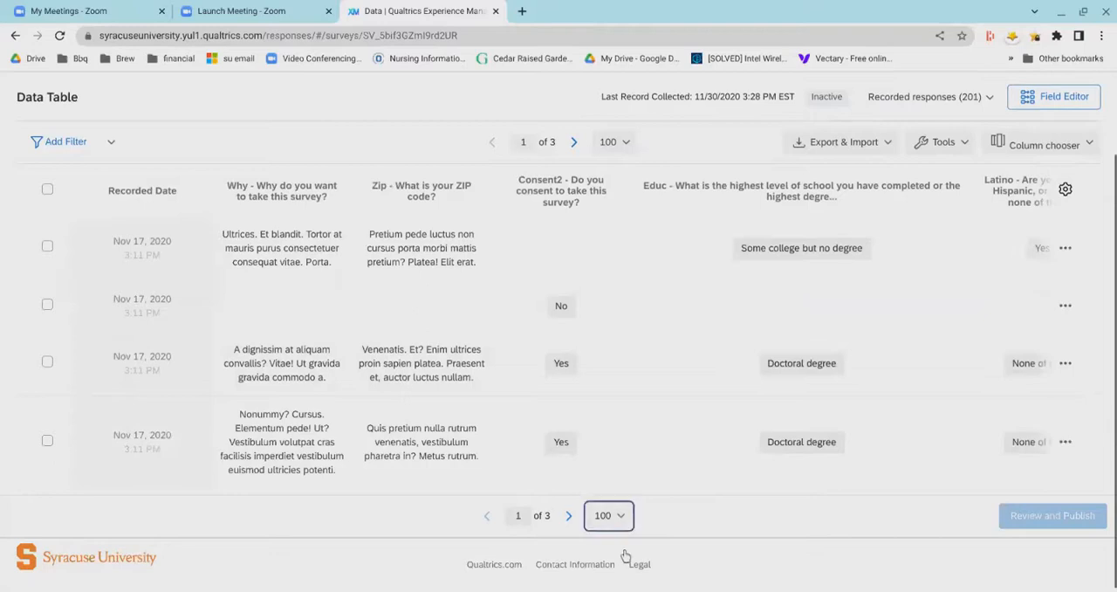
pyautogui.click(625, 516)
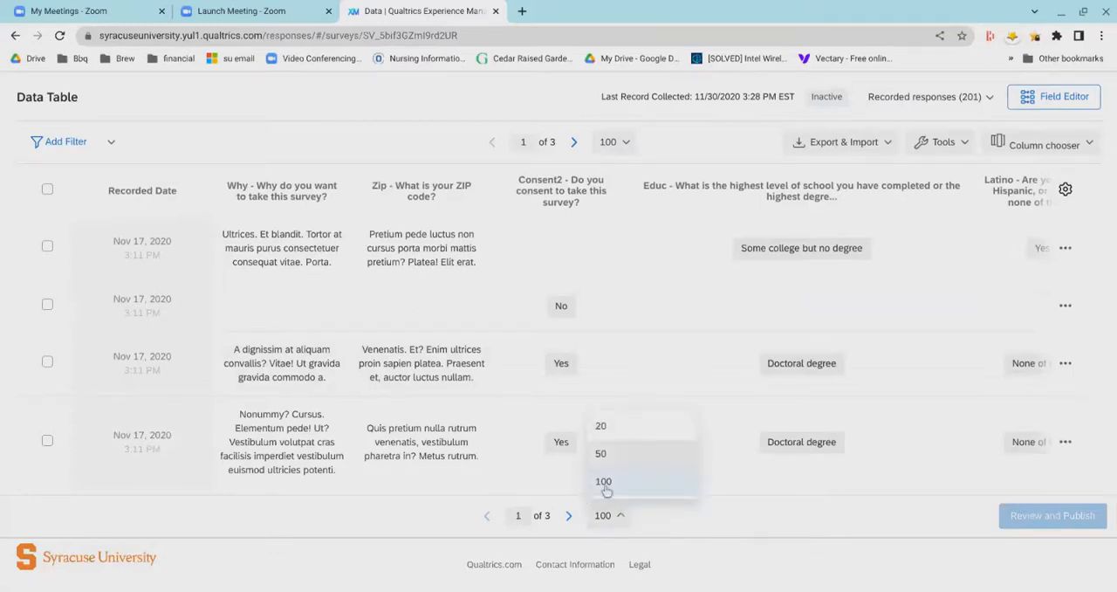
pyautogui.click(768, 564)
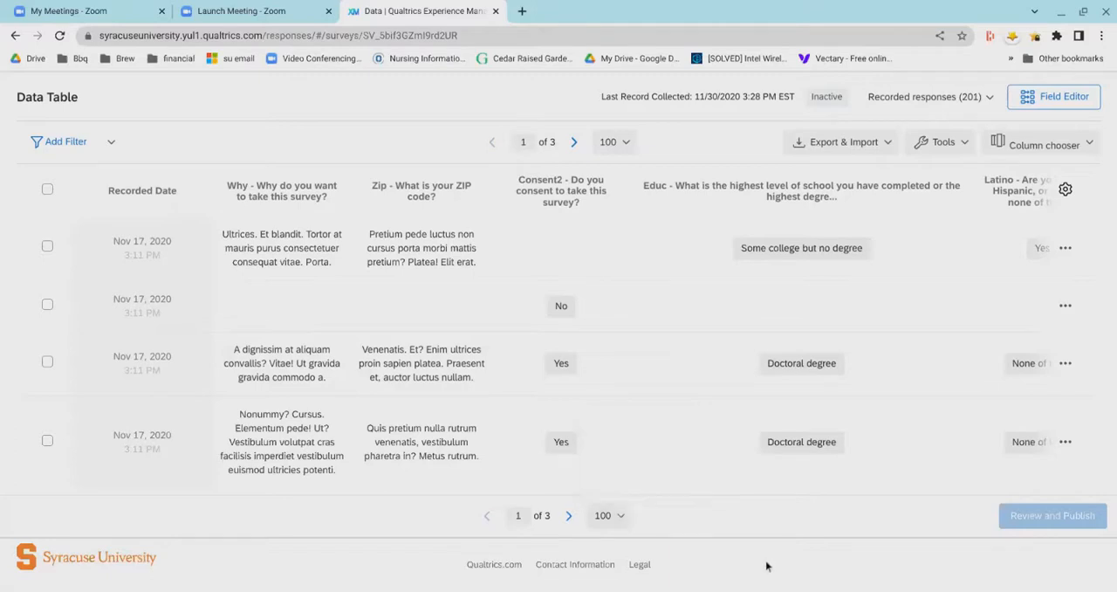
pyautogui.scroll(2, 381, 563)
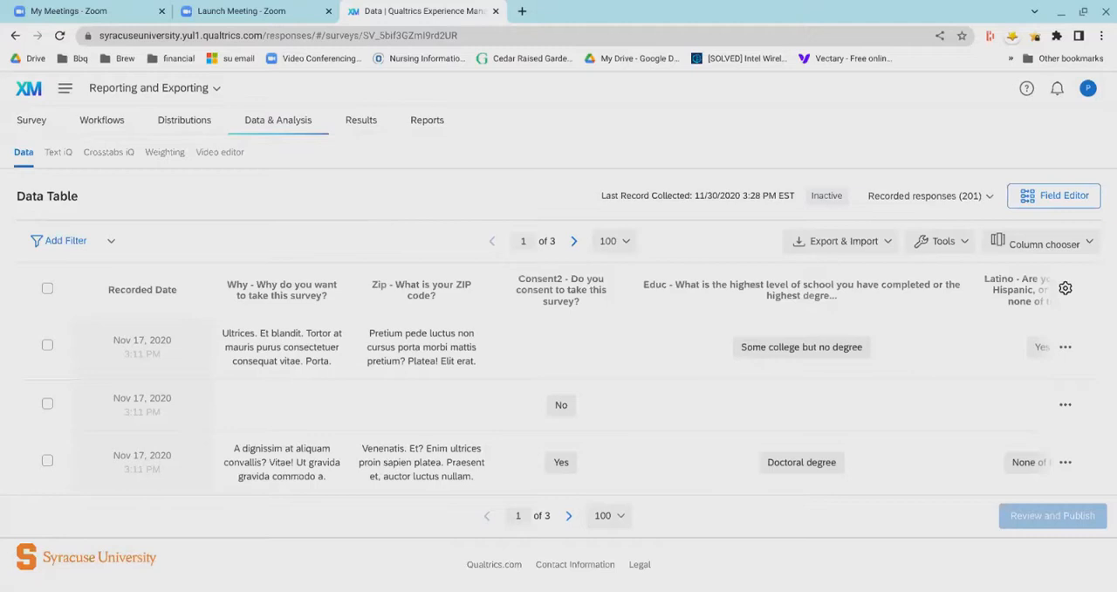
# - Open the survey's Results dashboard and examine the consent, Why, education and Hispanic/Latino question widgets
pyautogui.click(365, 140)
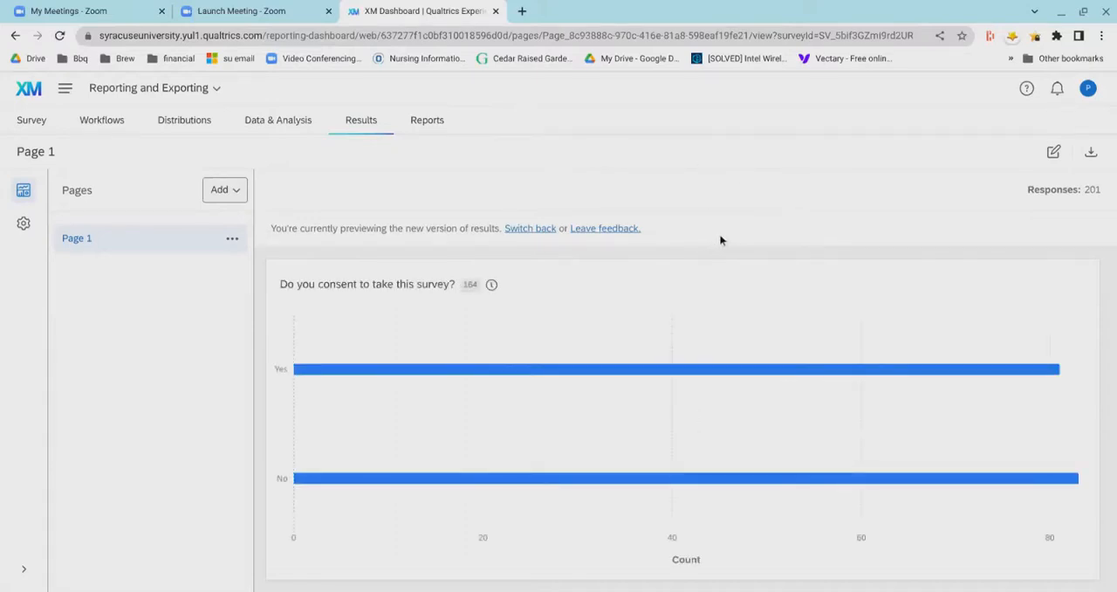
pyautogui.scroll(-1, 712, 238)
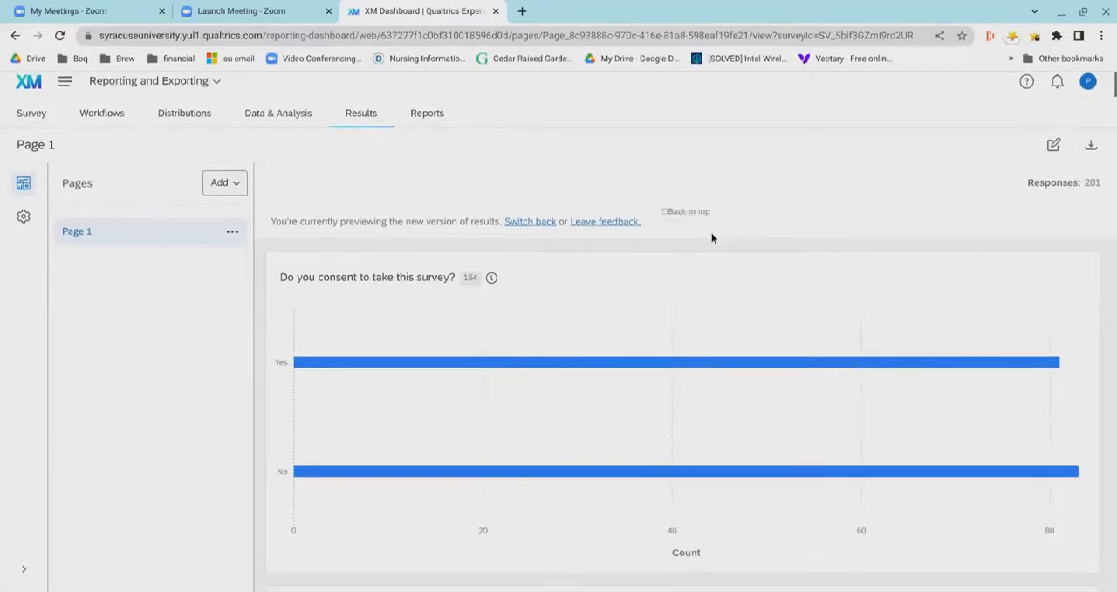
pyautogui.scroll(-3, 711, 240)
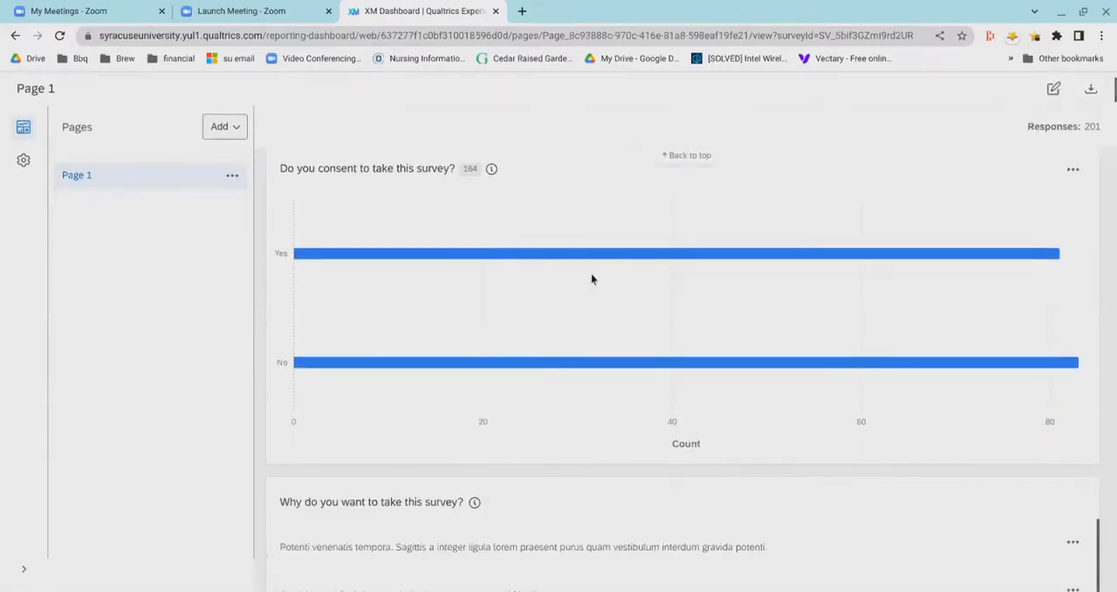
pyautogui.scroll(-6, 592, 276)
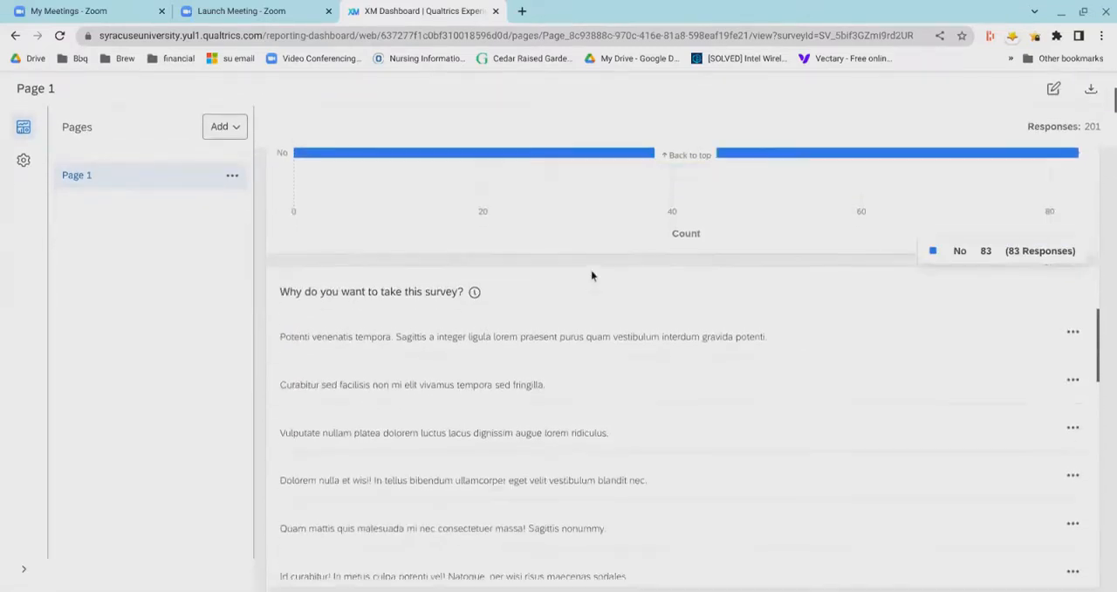
pyautogui.scroll(-5, 591, 276)
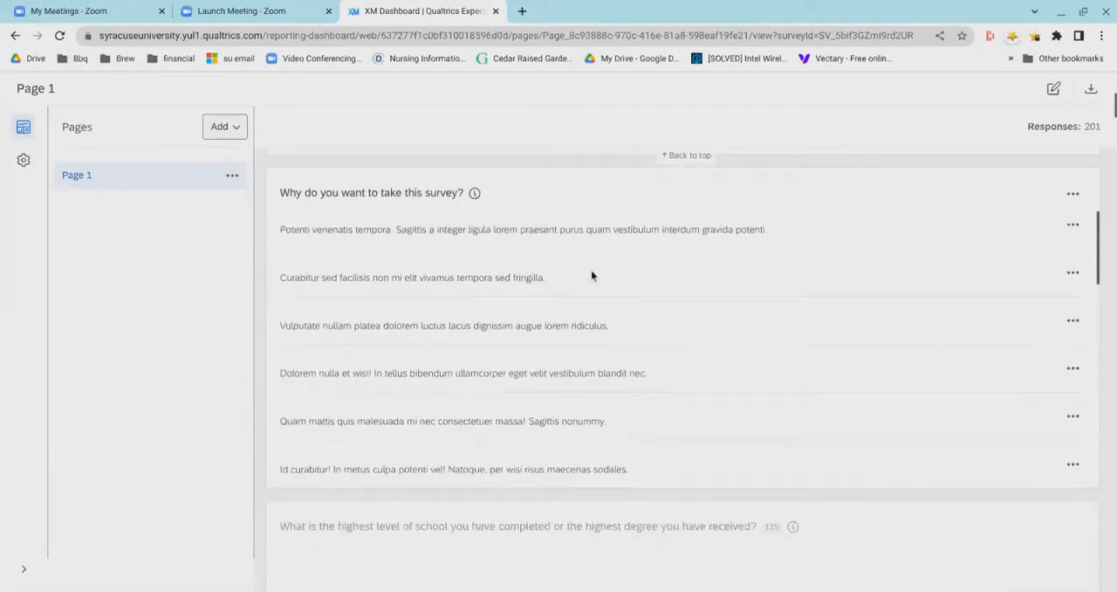
pyautogui.scroll(-5, 591, 276)
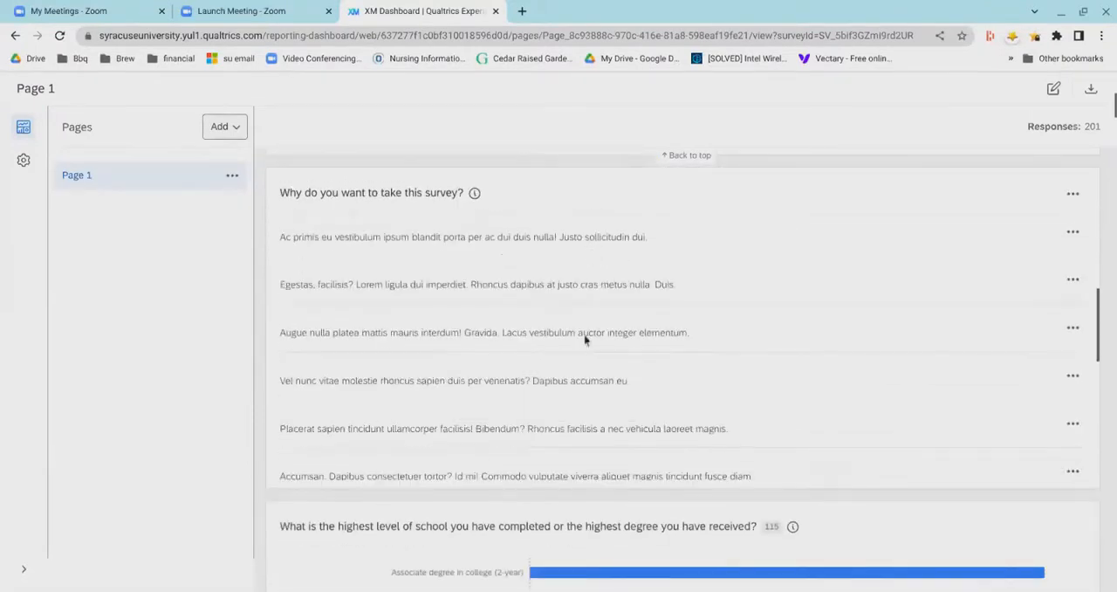
pyautogui.scroll(-9, 496, 533)
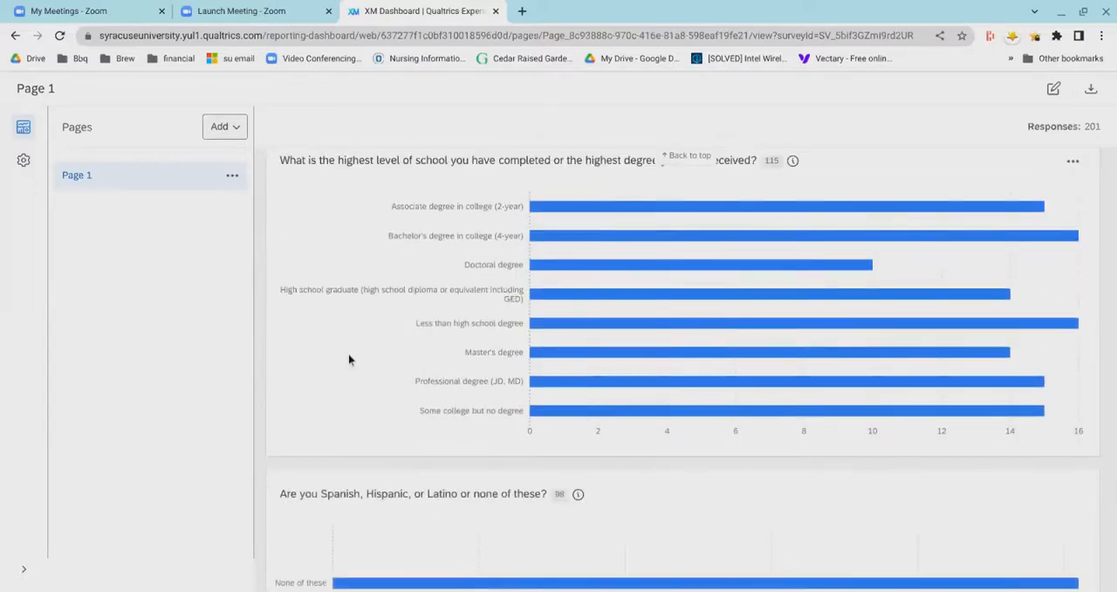
pyautogui.scroll(-2, 348, 357)
pyautogui.scroll(1, 348, 358)
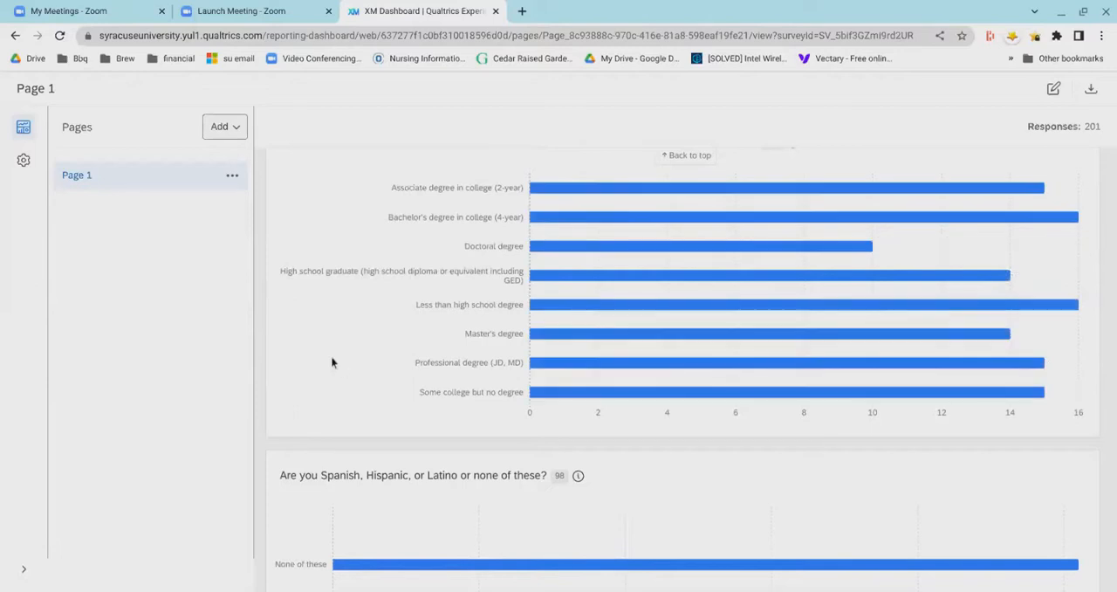
pyautogui.scroll(-5, 331, 362)
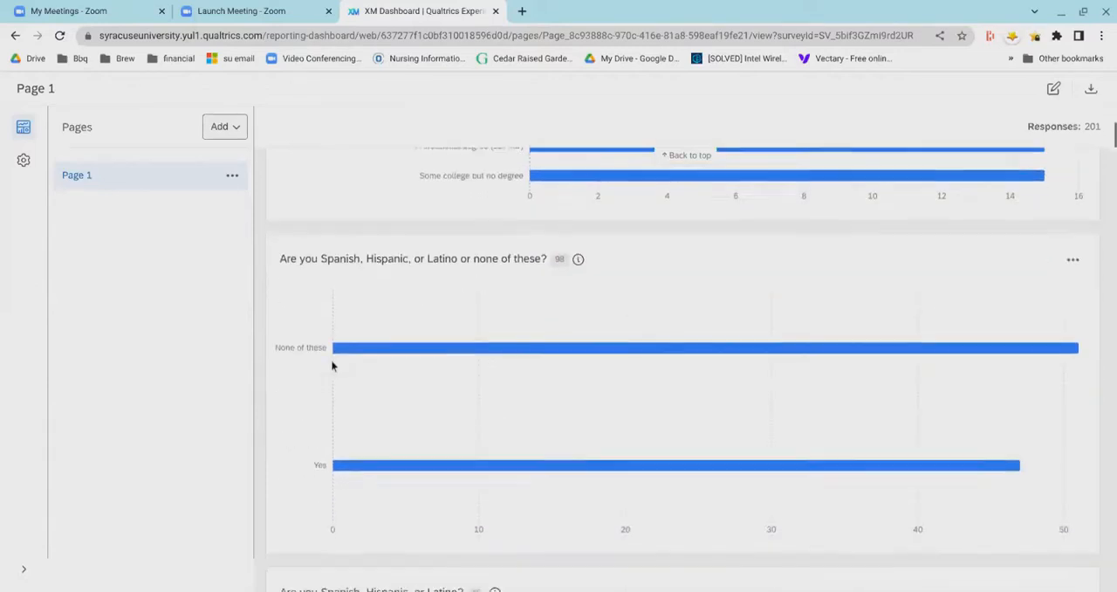
pyautogui.scroll(10, 330, 351)
pyautogui.scroll(-5, 331, 354)
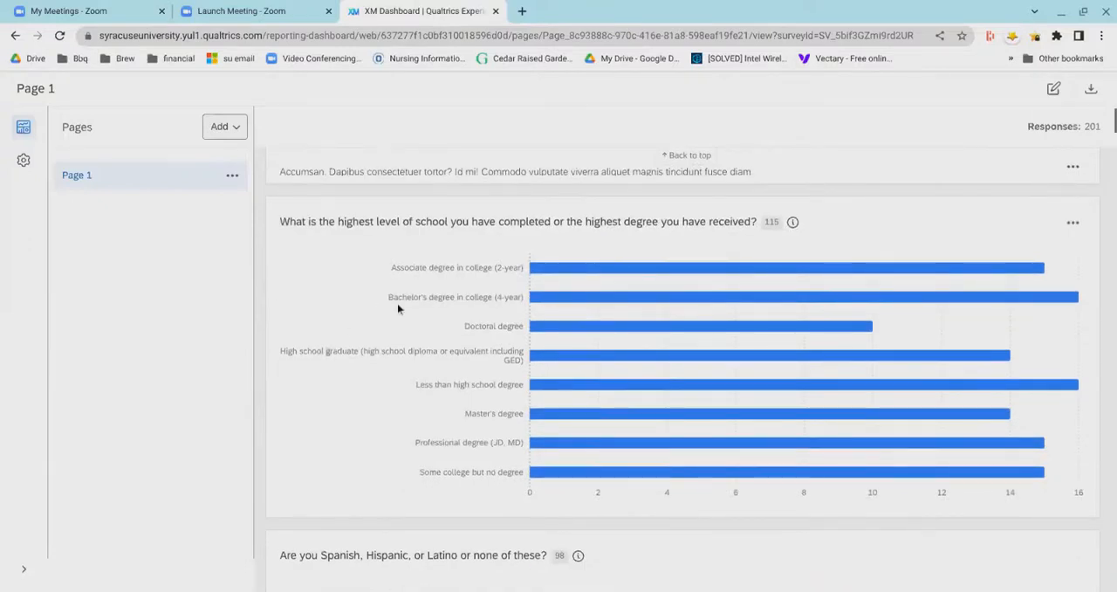
# - View the Results dashboard's Theme settings and return to Page 1
pyautogui.click(23, 169)
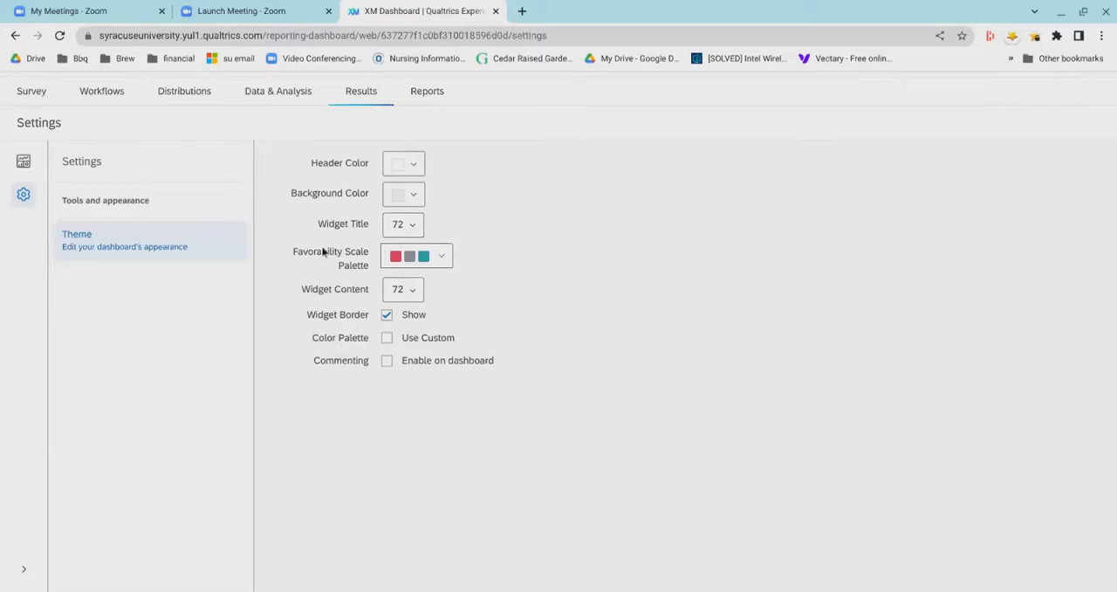
pyautogui.click(22, 174)
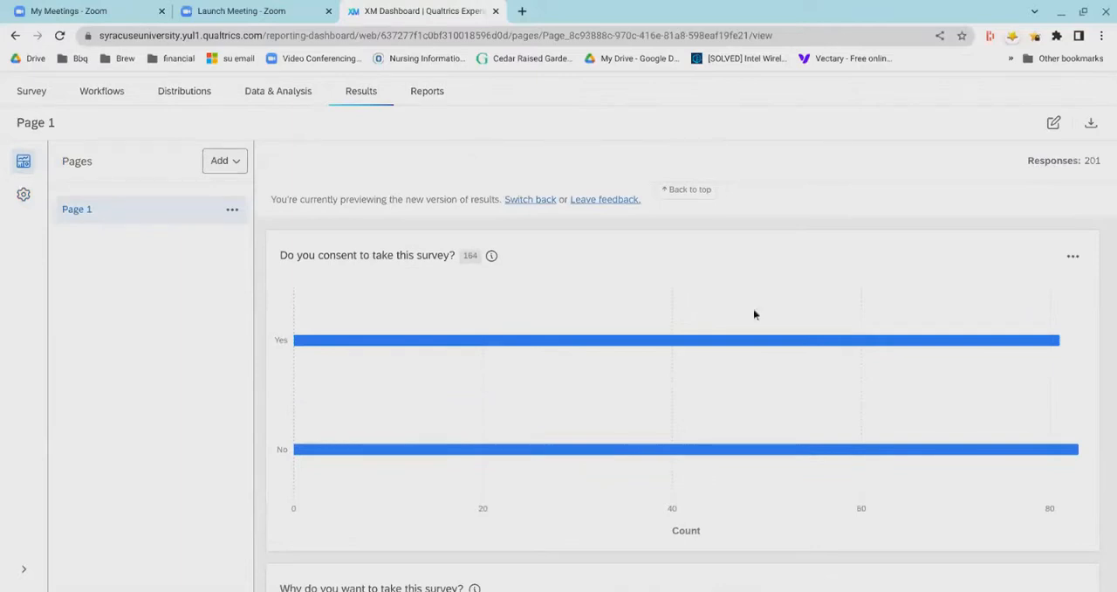
# - View the data table behind the consent question widget, then close it
pyautogui.moveTo(757, 331)
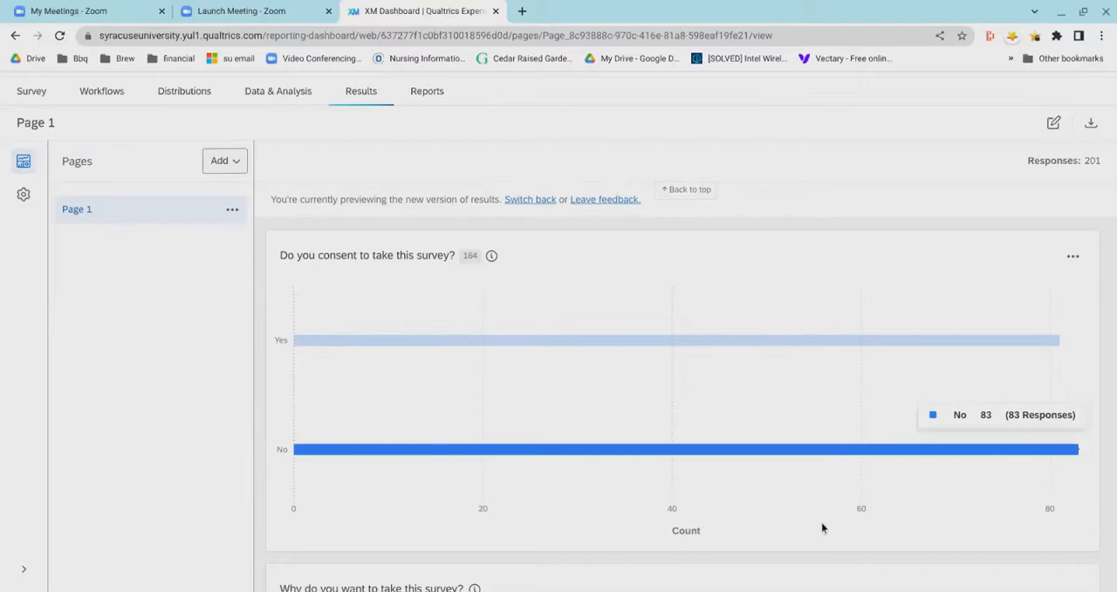
pyautogui.click(1073, 273)
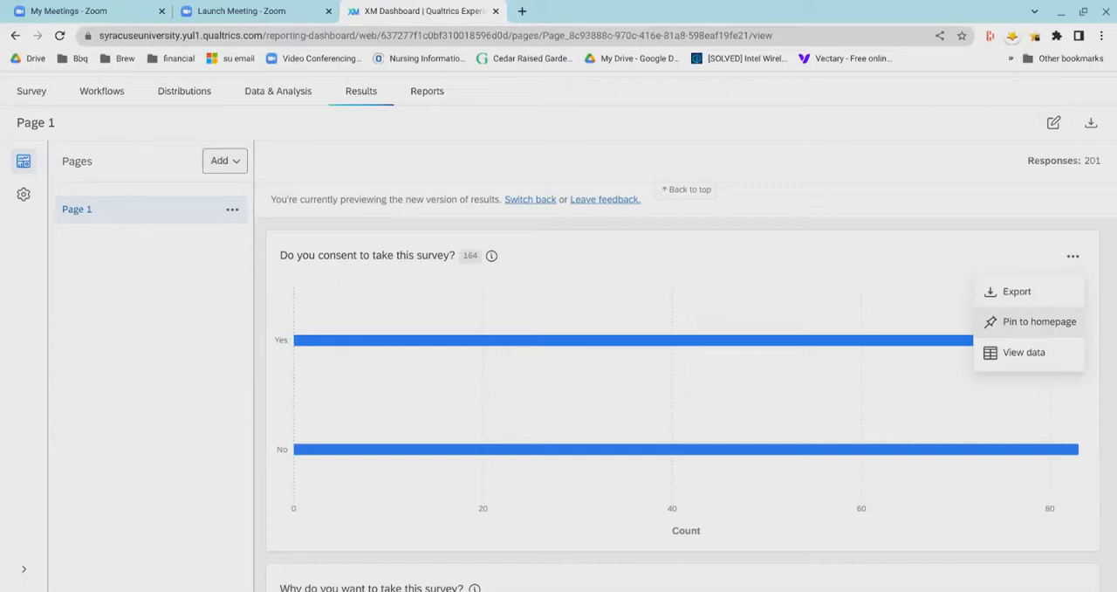
pyautogui.click(1015, 382)
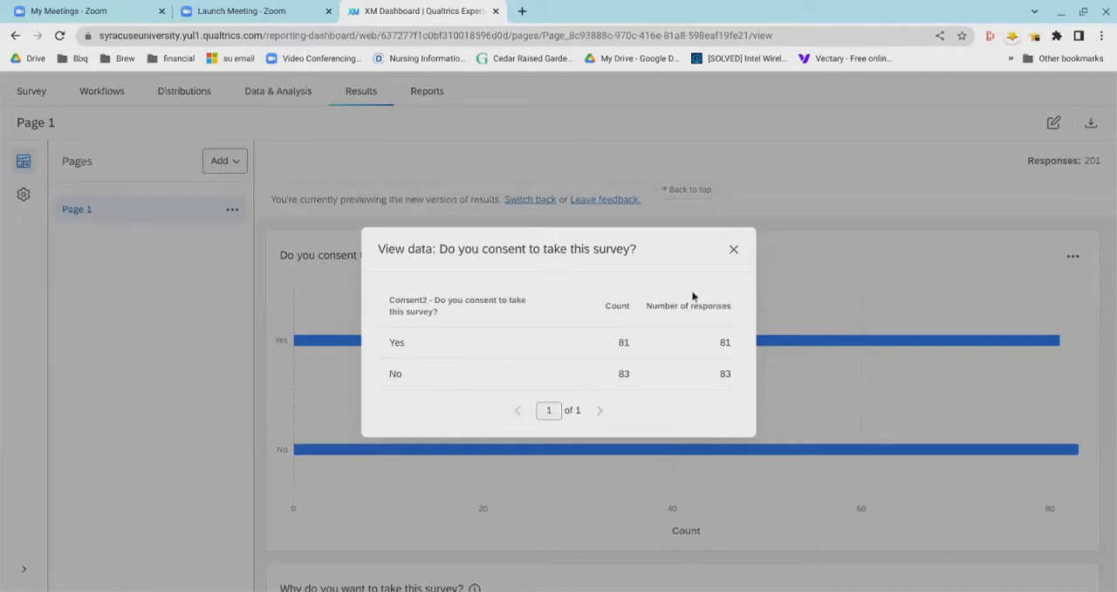
pyautogui.click(734, 249)
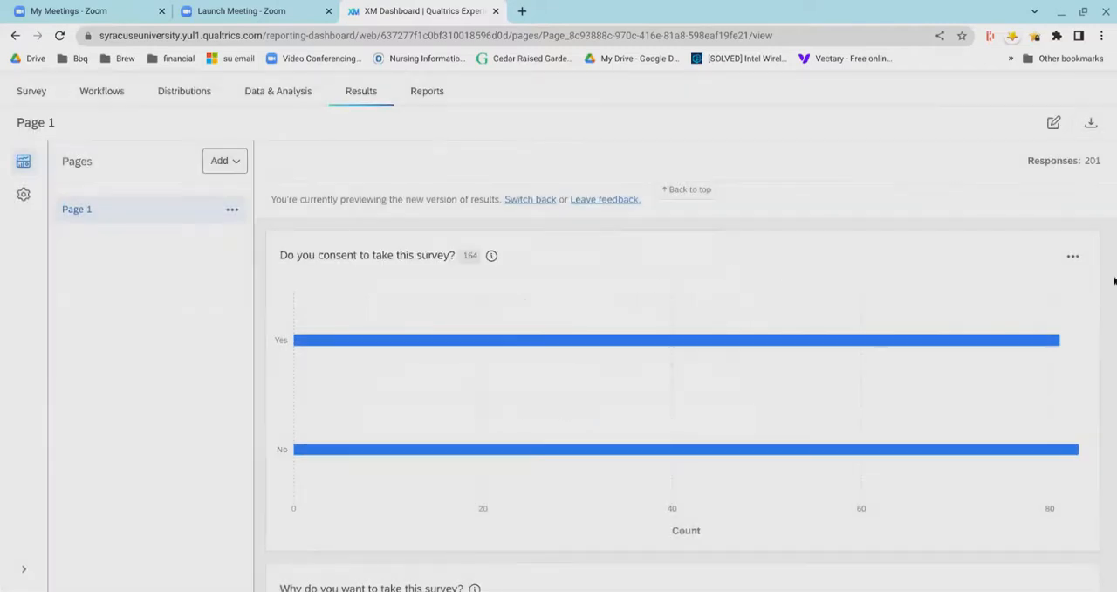
# - View the export file type choices for the consent question widget and close the export options without exporting
pyautogui.click(1073, 260)
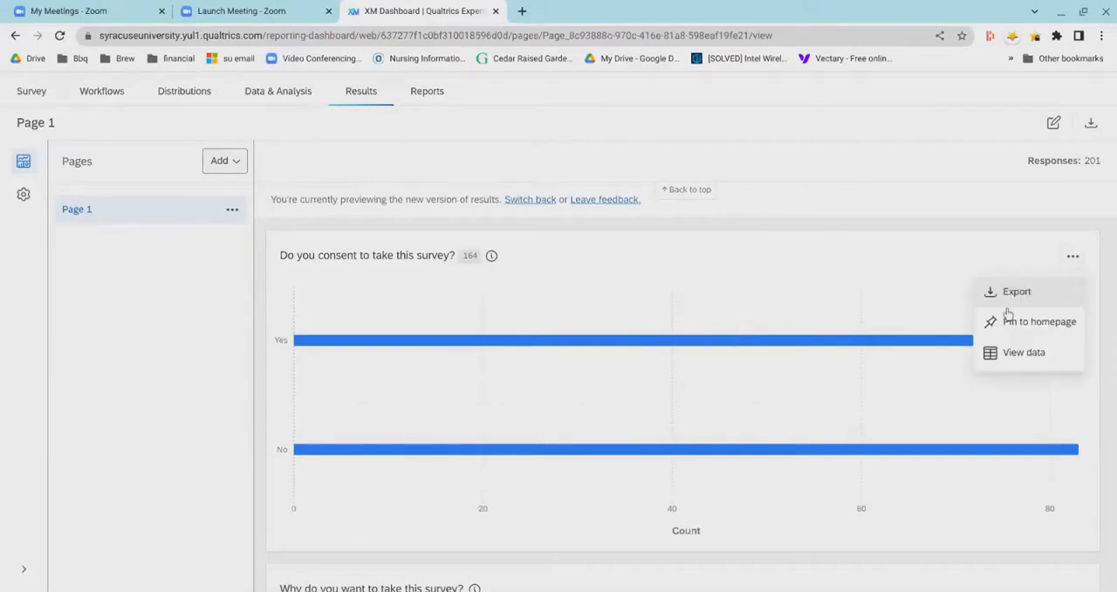
pyautogui.click(1008, 308)
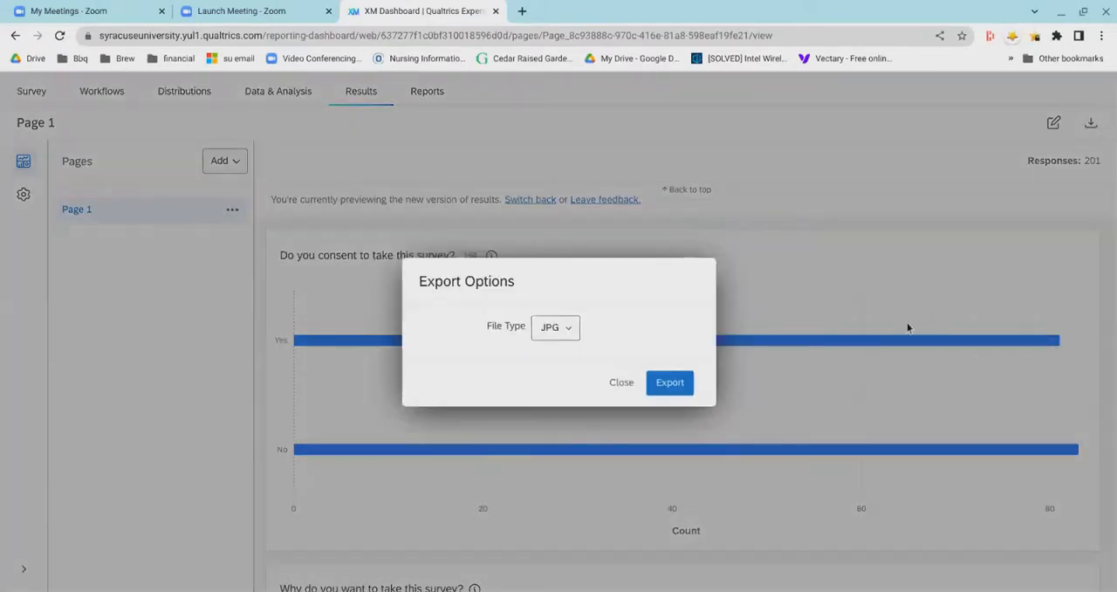
pyautogui.click(566, 335)
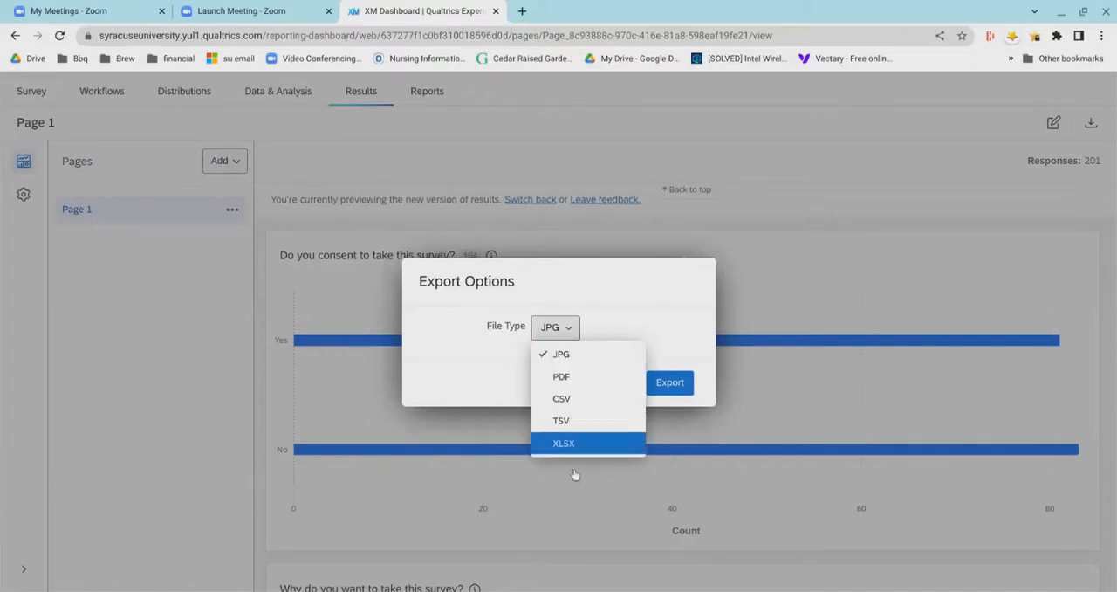
pyautogui.click(649, 346)
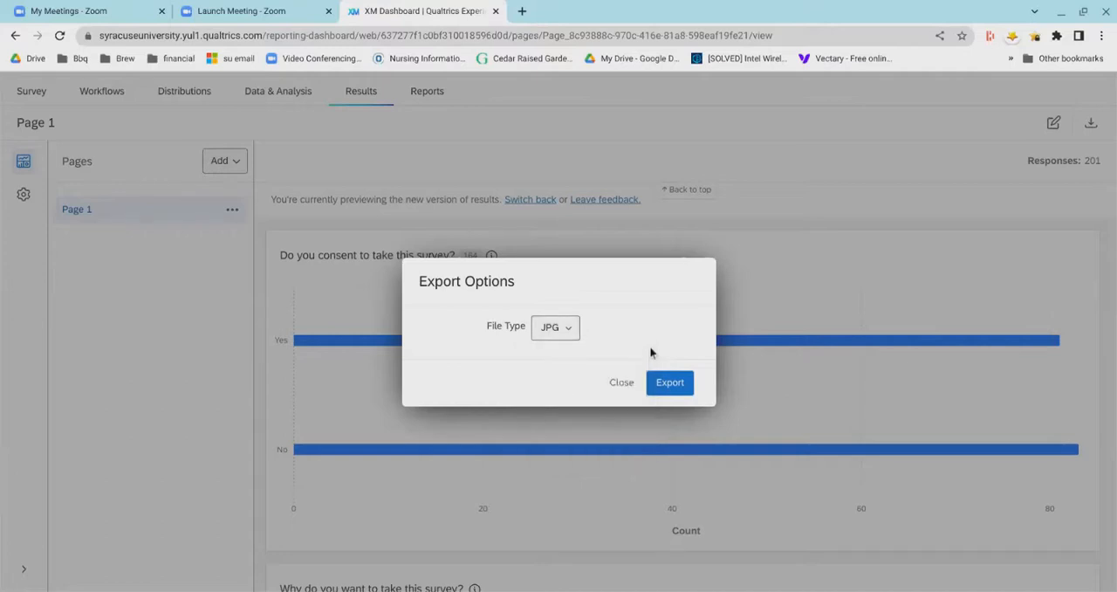
pyautogui.click(617, 410)
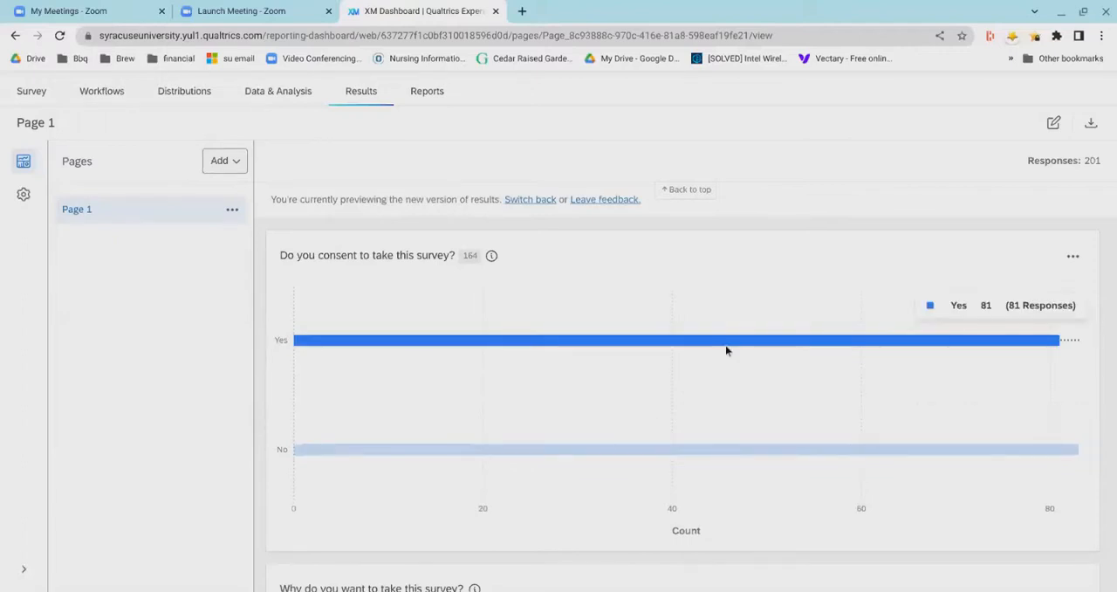
# - Open the Email Dashboard form from the dashboard export choices and review its sender, page, message and attachment options
pyautogui.scroll(1, 935, 174)
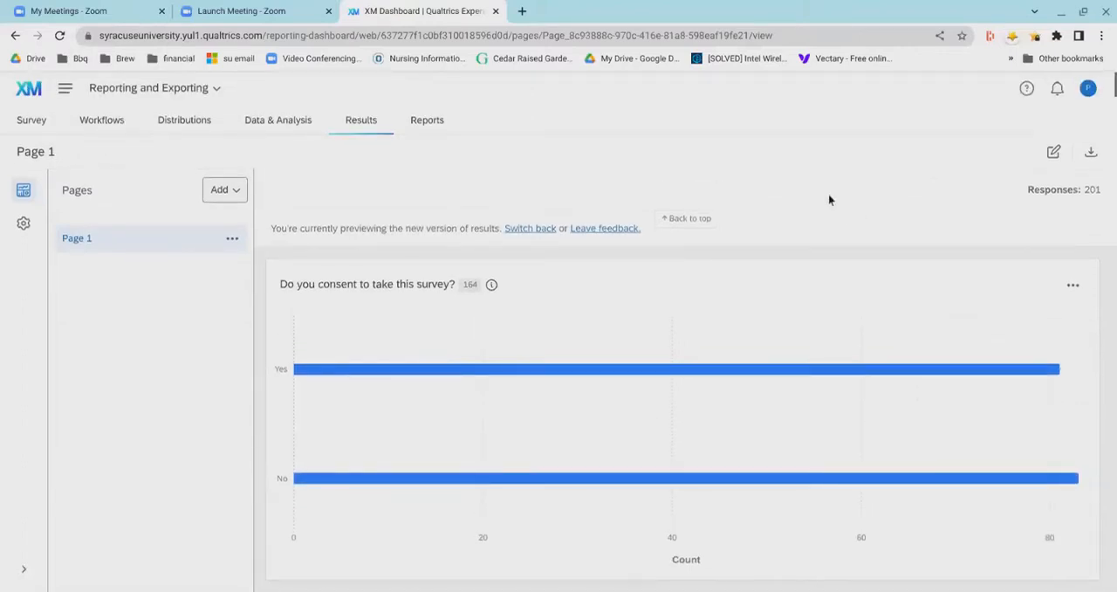
pyautogui.click(1092, 166)
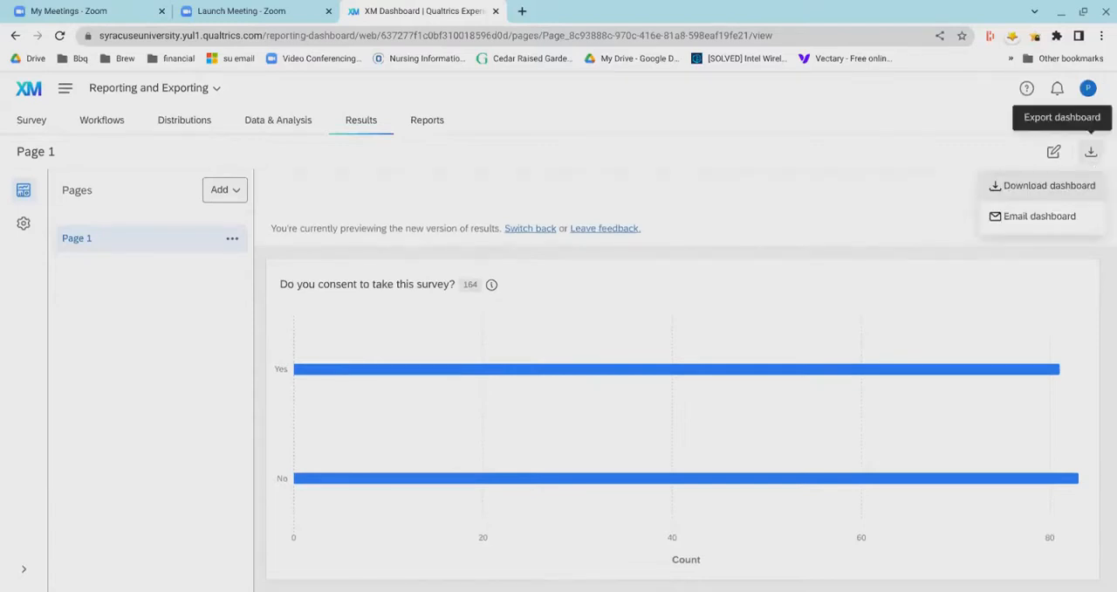
pyautogui.click(1050, 229)
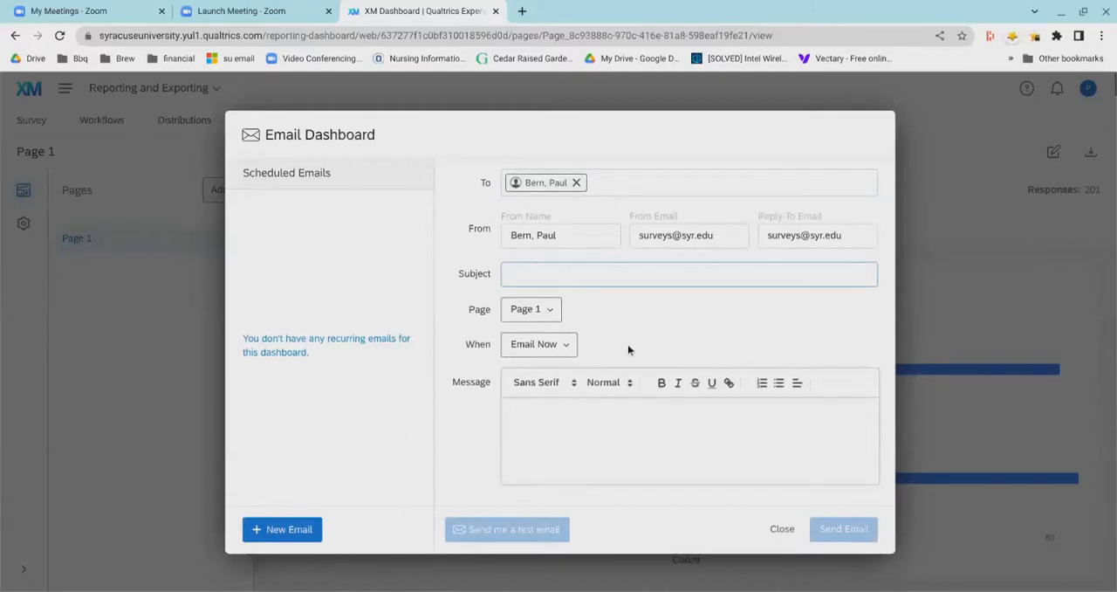
pyautogui.scroll(-3, 628, 358)
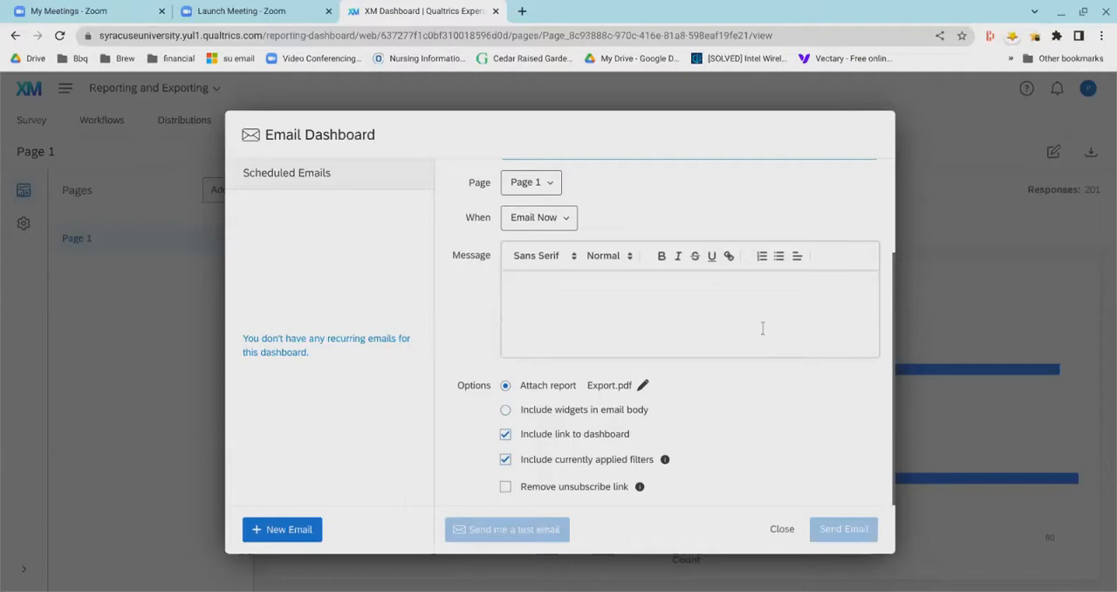
pyautogui.scroll(2, 702, 354)
pyautogui.scroll(1, 702, 358)
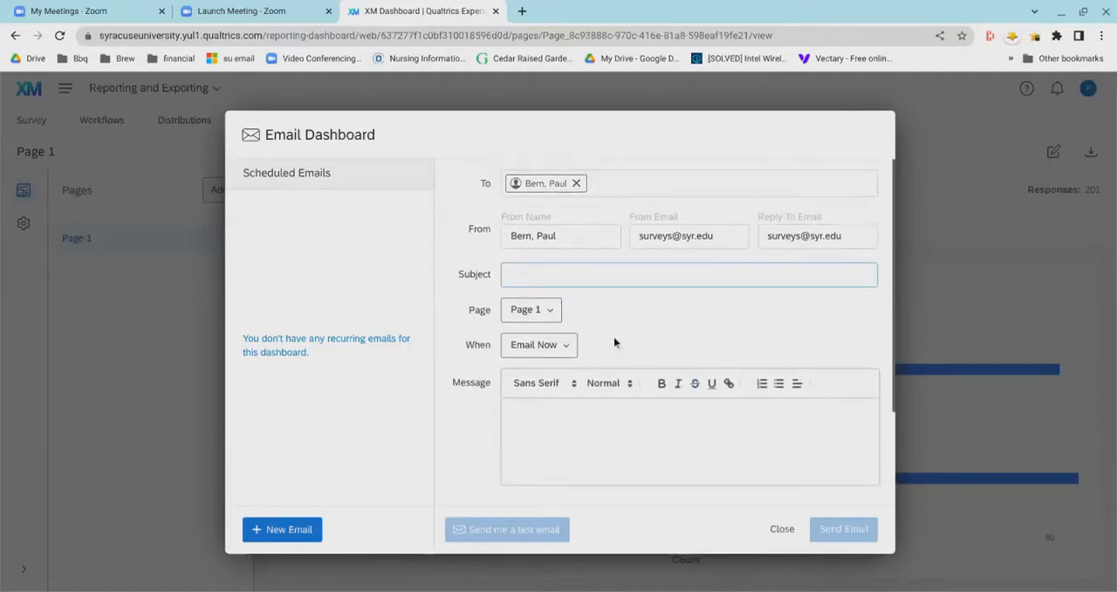
# - Set the dashboard email's timing to Recurring Email and view the weekly and monthly date choices without selecting one
pyautogui.click(558, 349)
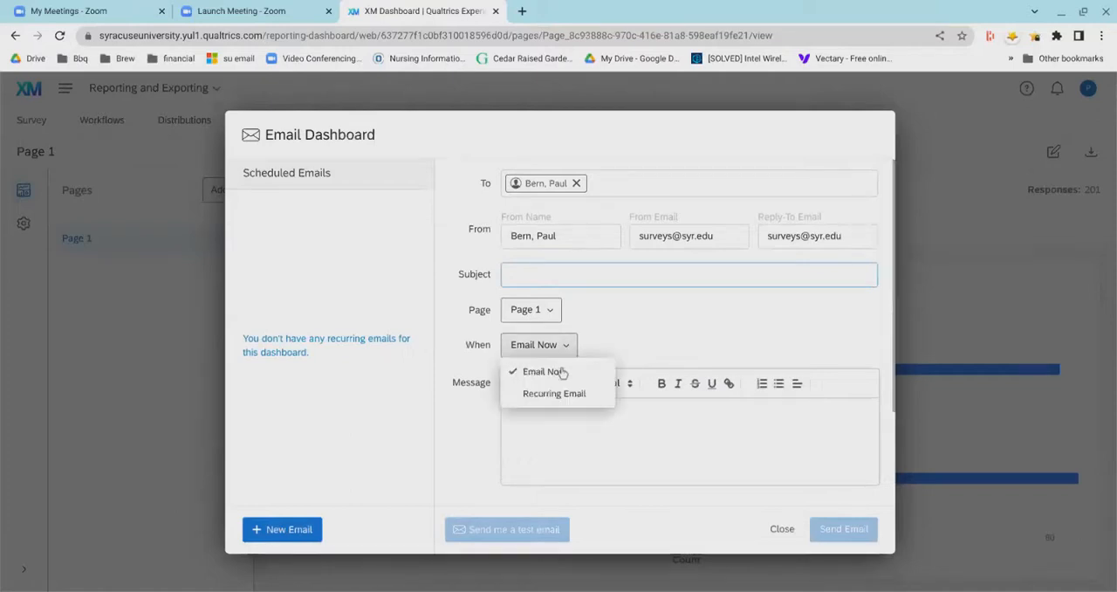
pyautogui.click(539, 420)
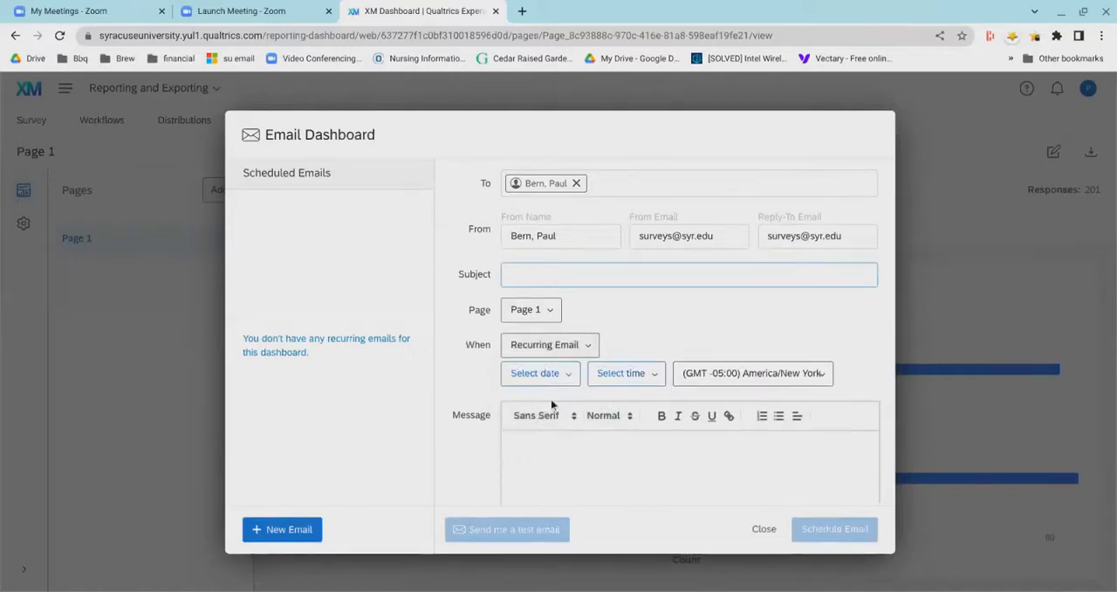
pyautogui.click(552, 374)
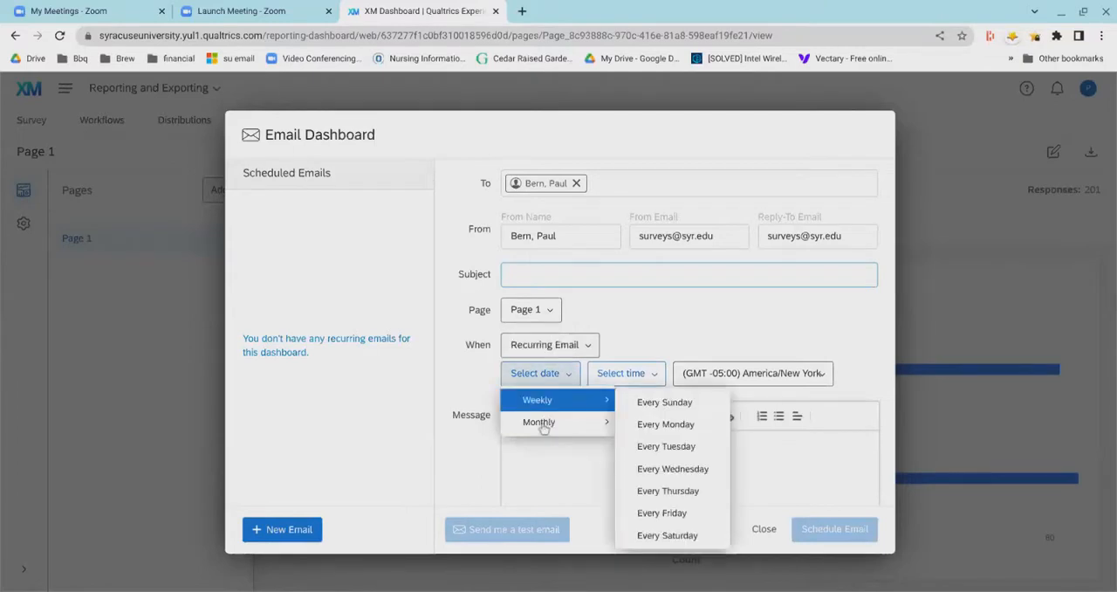
pyautogui.click(541, 423)
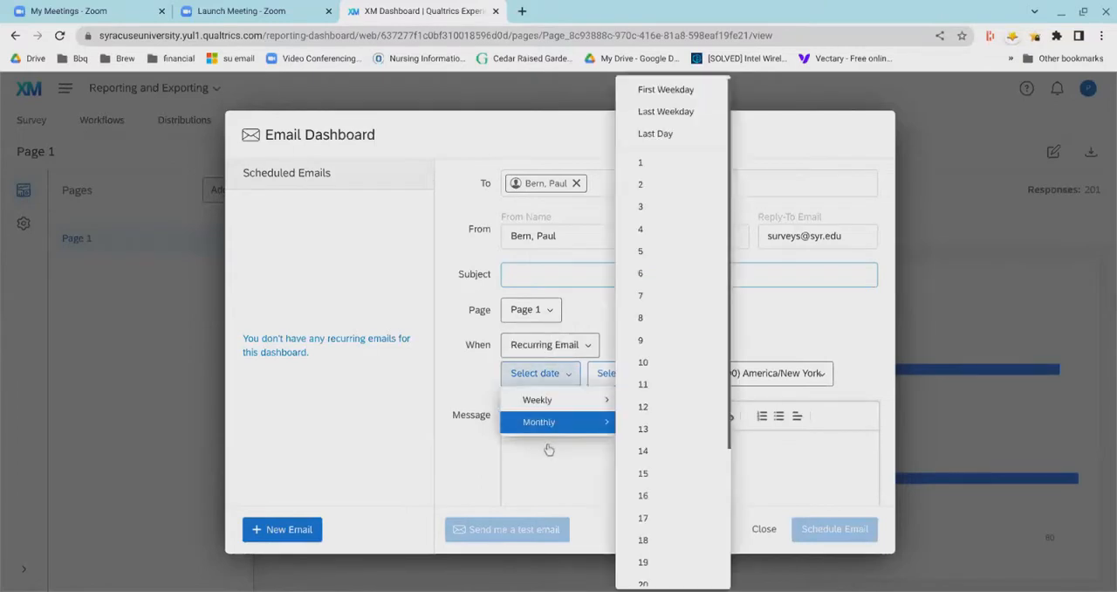
pyautogui.click(454, 406)
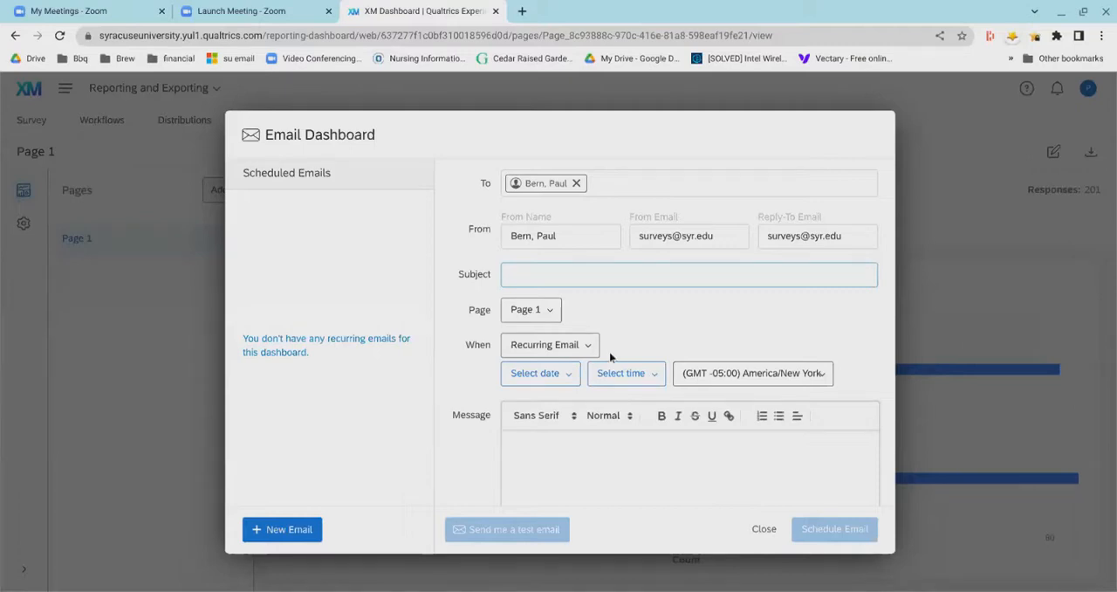
# - Review the recurring email's message and attachment options, leave the form without scheduling, and return to dashboard Page 1
pyautogui.scroll(-2, 663, 463)
pyautogui.scroll(-1, 650, 467)
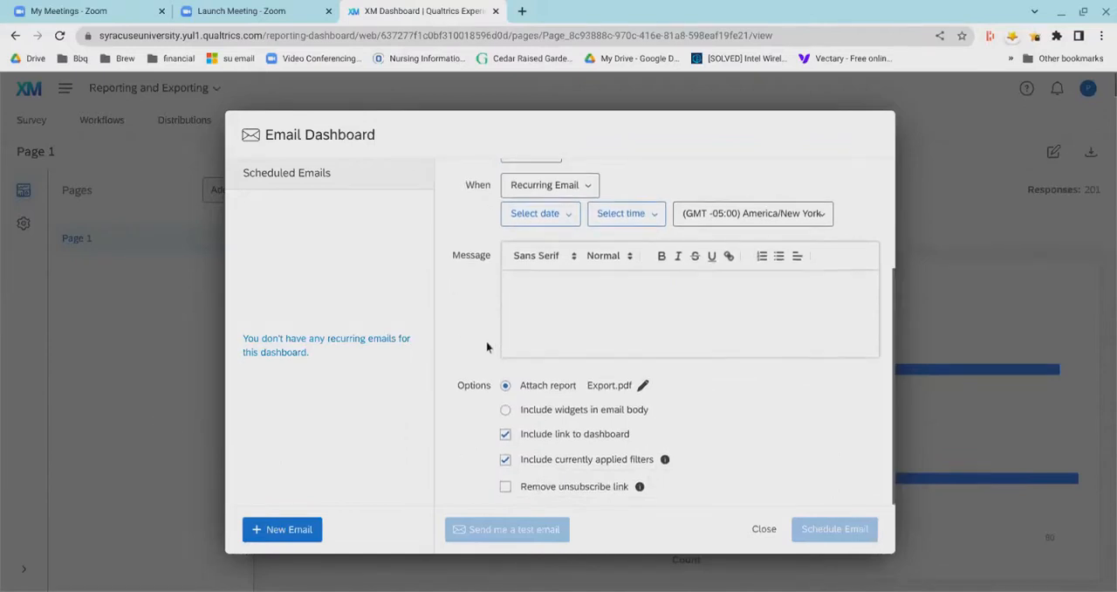
pyautogui.scroll(3, 487, 346)
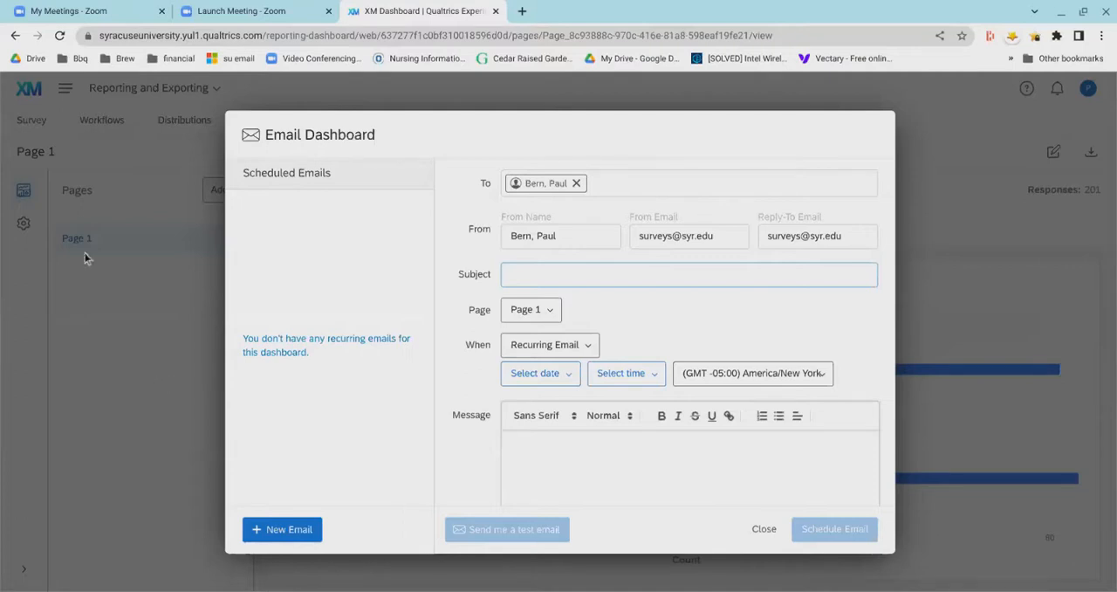
pyautogui.click(15, 36)
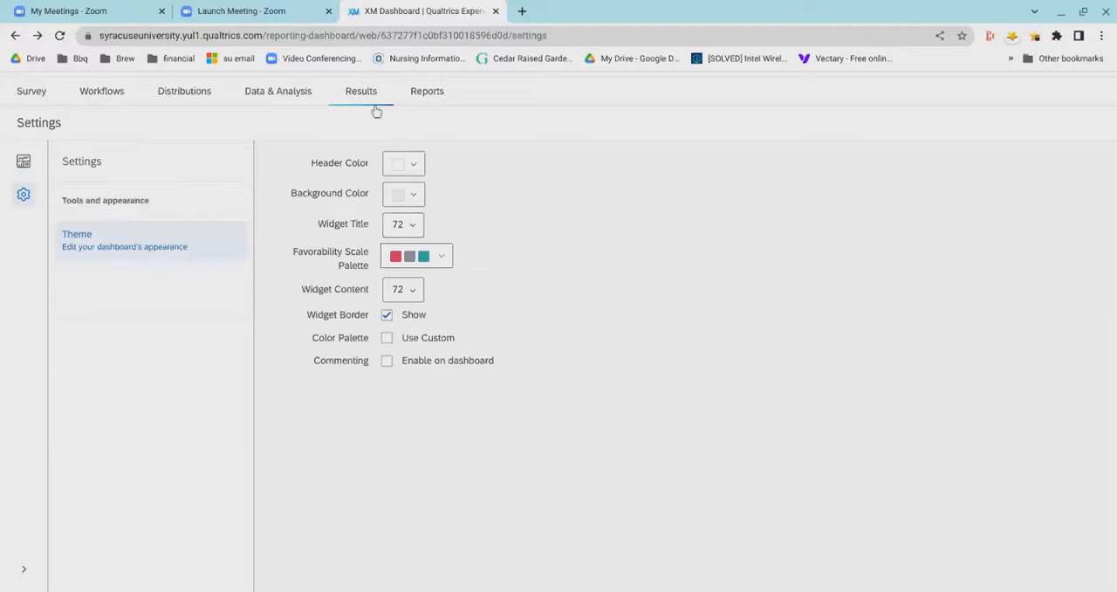
pyautogui.click(30, 174)
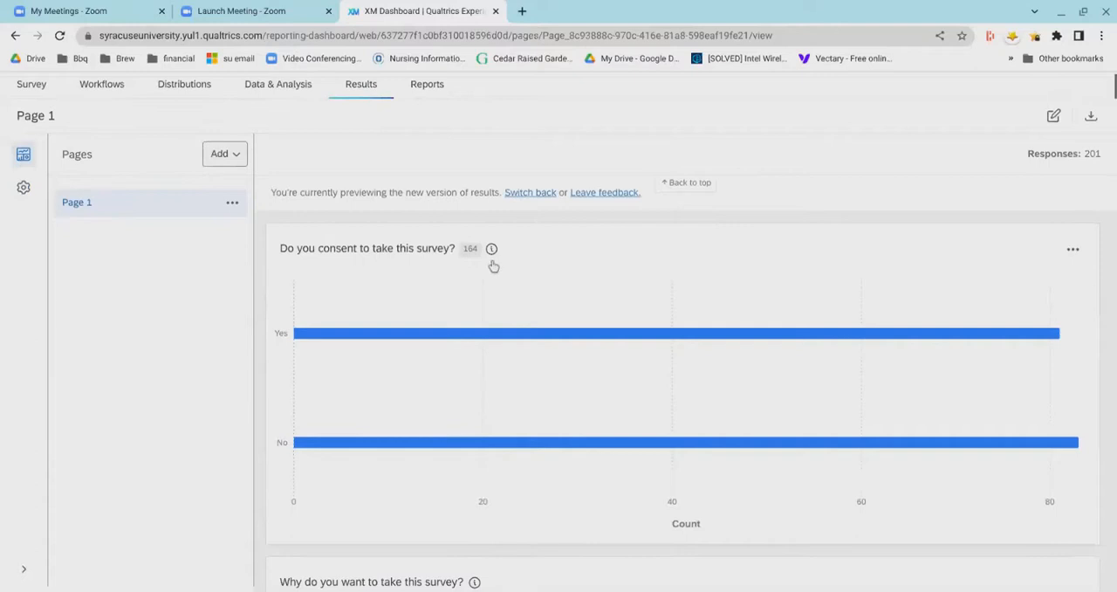
# - View the response details for the consent question widget, waiting for the page to respond, and close them
pyautogui.moveTo(493, 269)
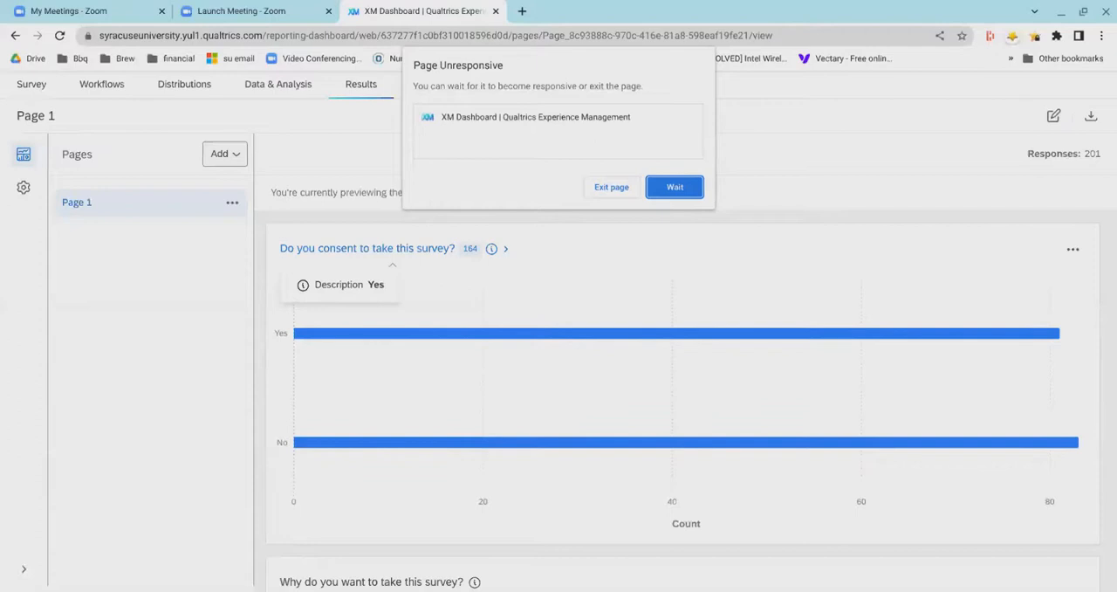
pyautogui.click(670, 197)
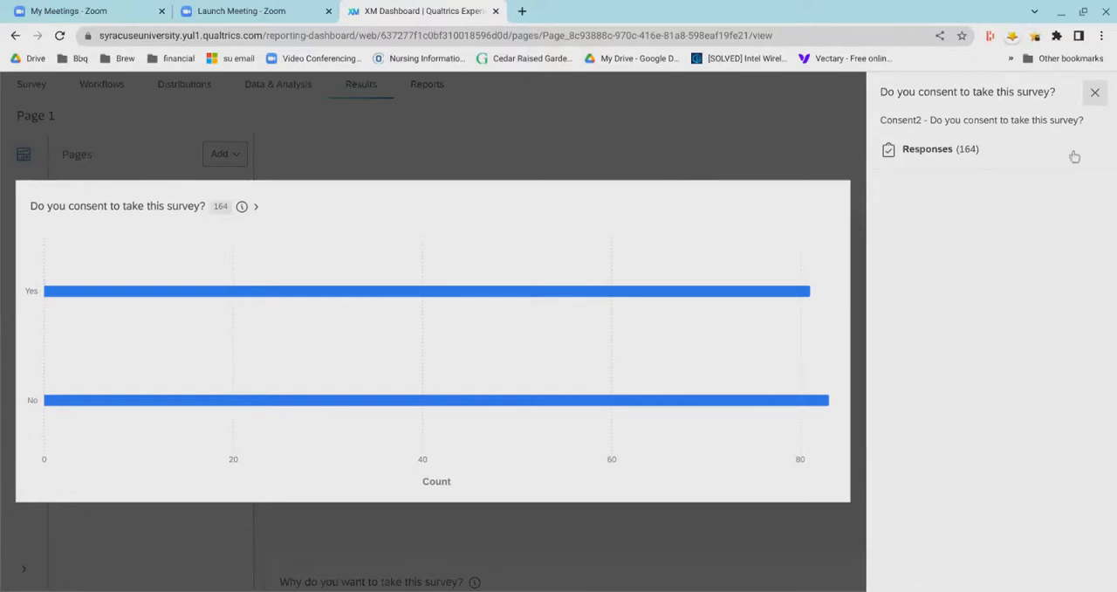
pyautogui.click(1094, 93)
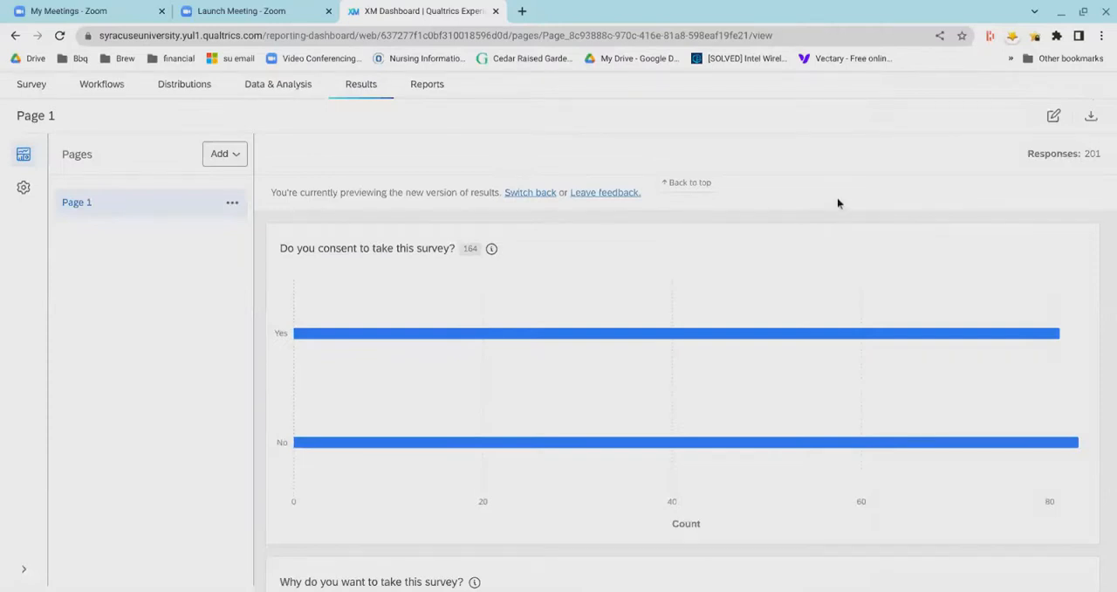
# - Switch the Results dashboard to edit mode and open the consent question widget for editing
pyautogui.scroll(1, 837, 203)
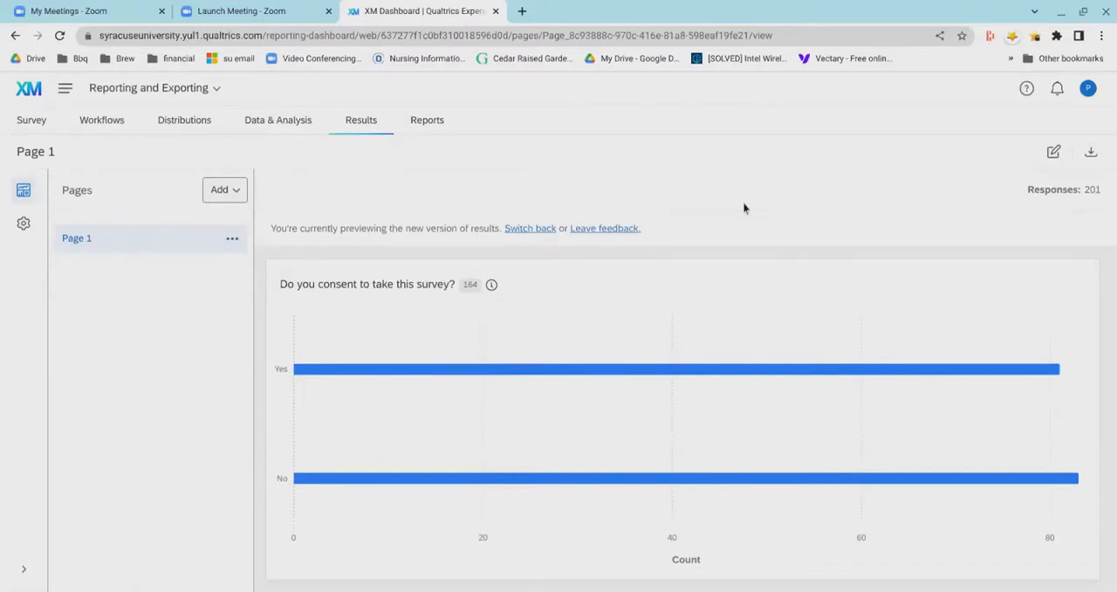
pyautogui.click(1053, 153)
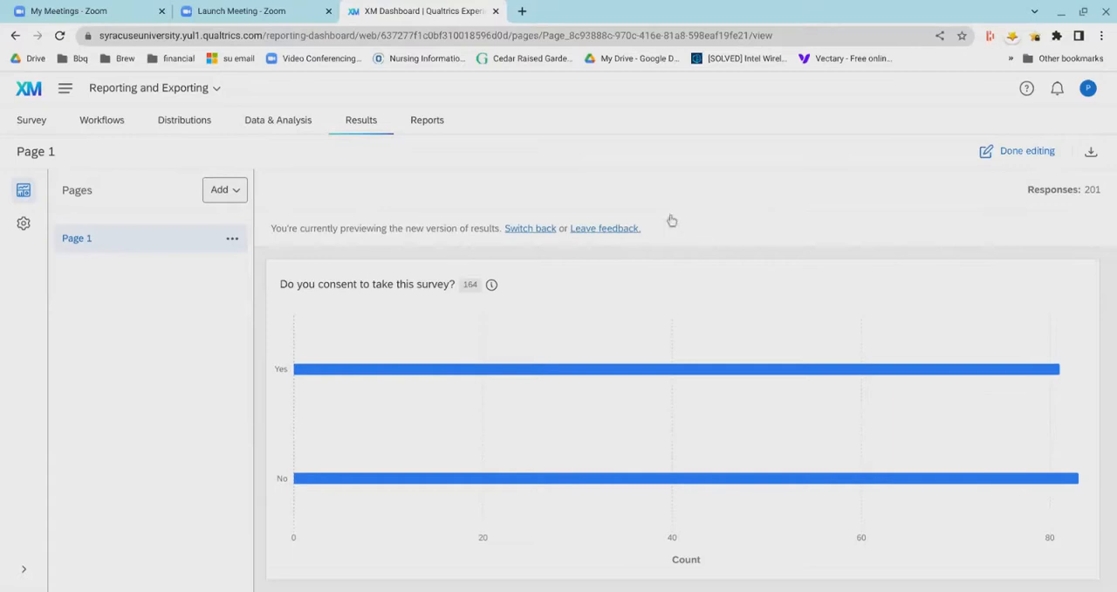
pyautogui.scroll(-1, 762, 216)
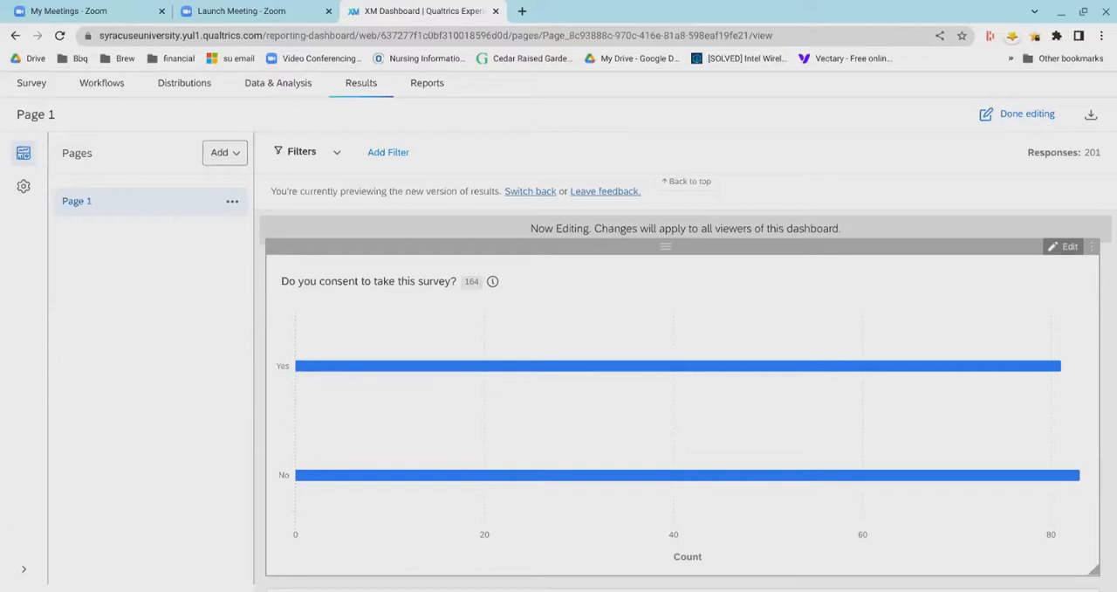
pyautogui.click(1012, 311)
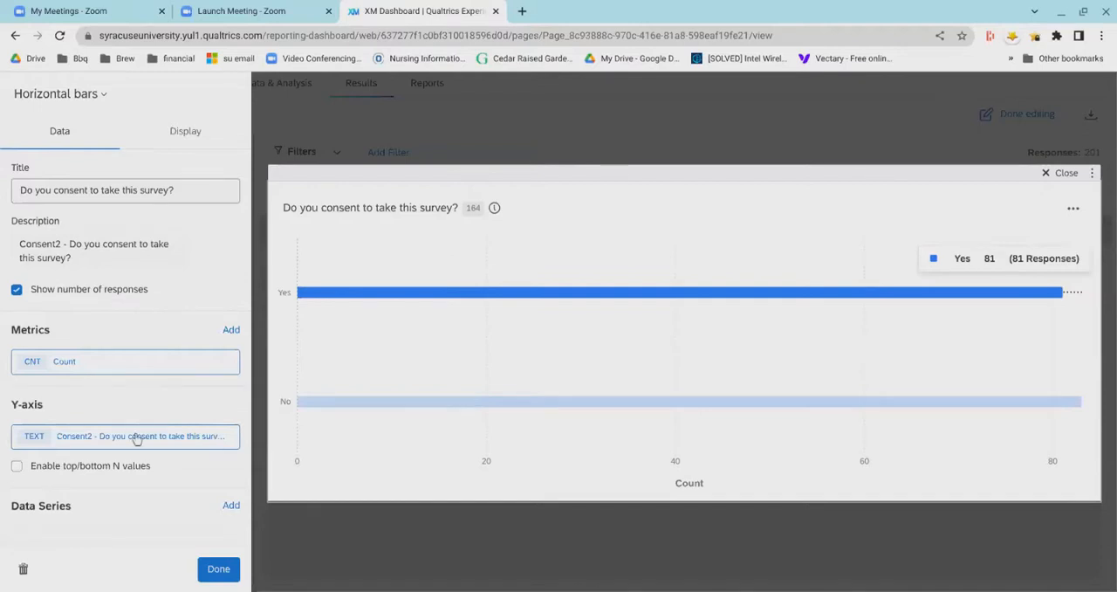
# - Look over the consent widget's data settings and available metric types, and set its metric to Sum
pyautogui.scroll(-2, 134, 523)
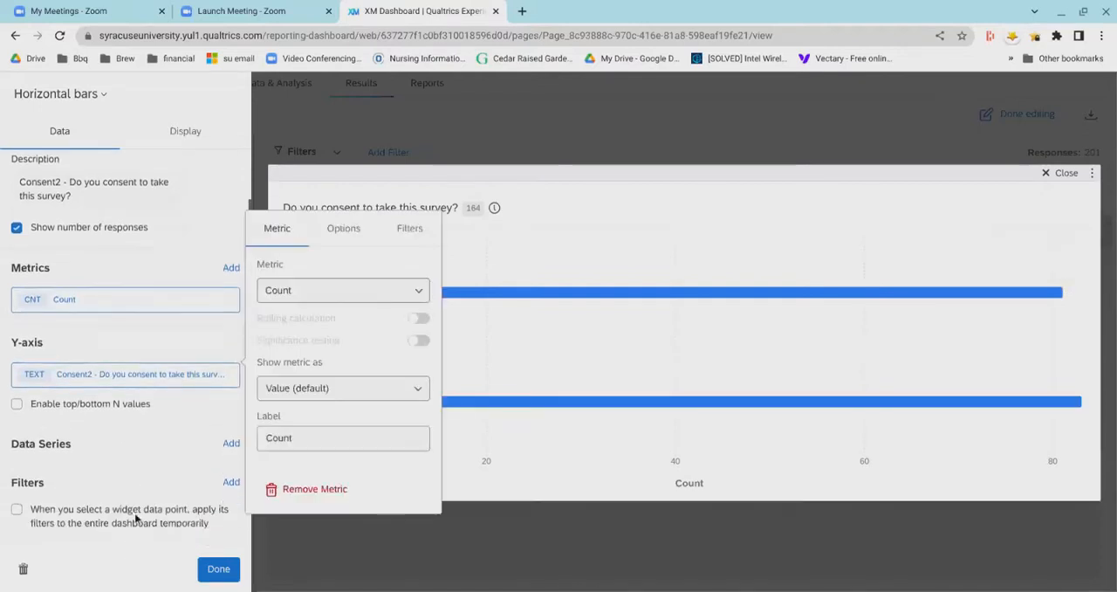
pyautogui.scroll(-1, 134, 515)
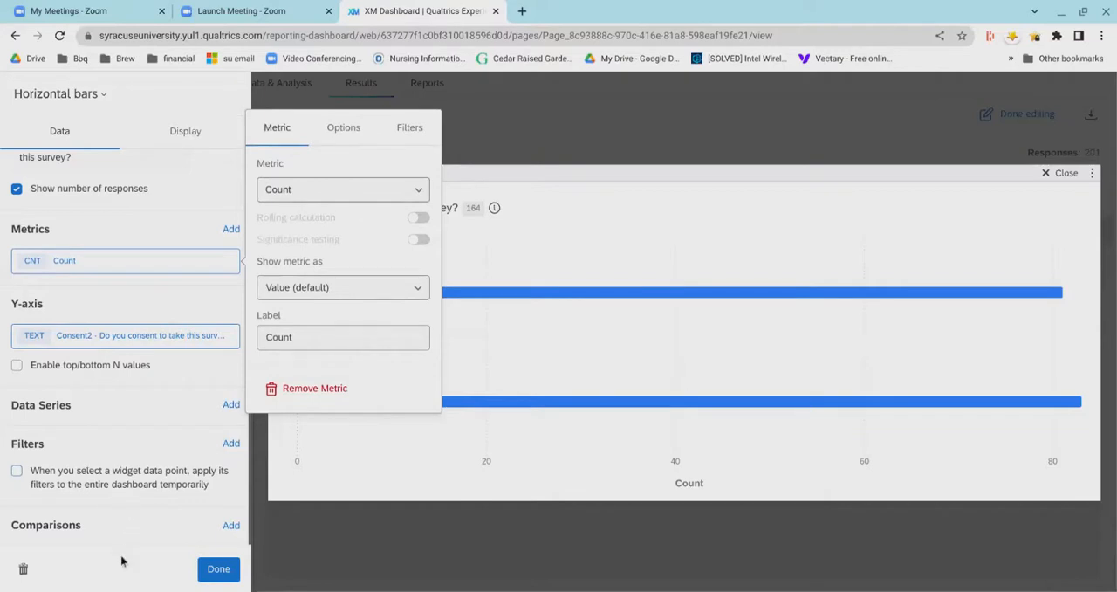
pyautogui.scroll(3, 133, 432)
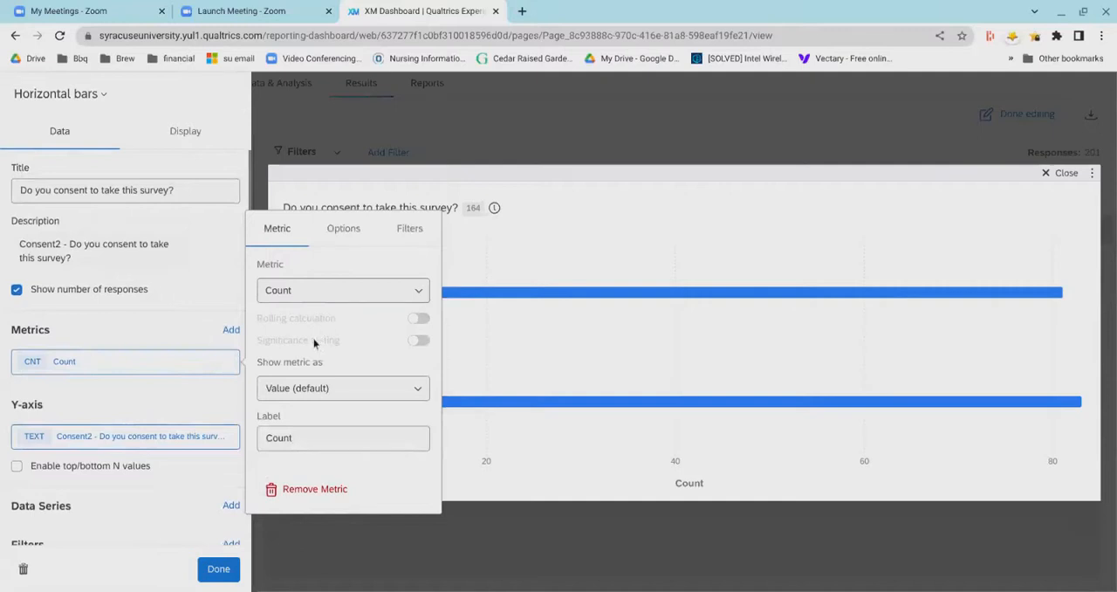
pyautogui.click(339, 299)
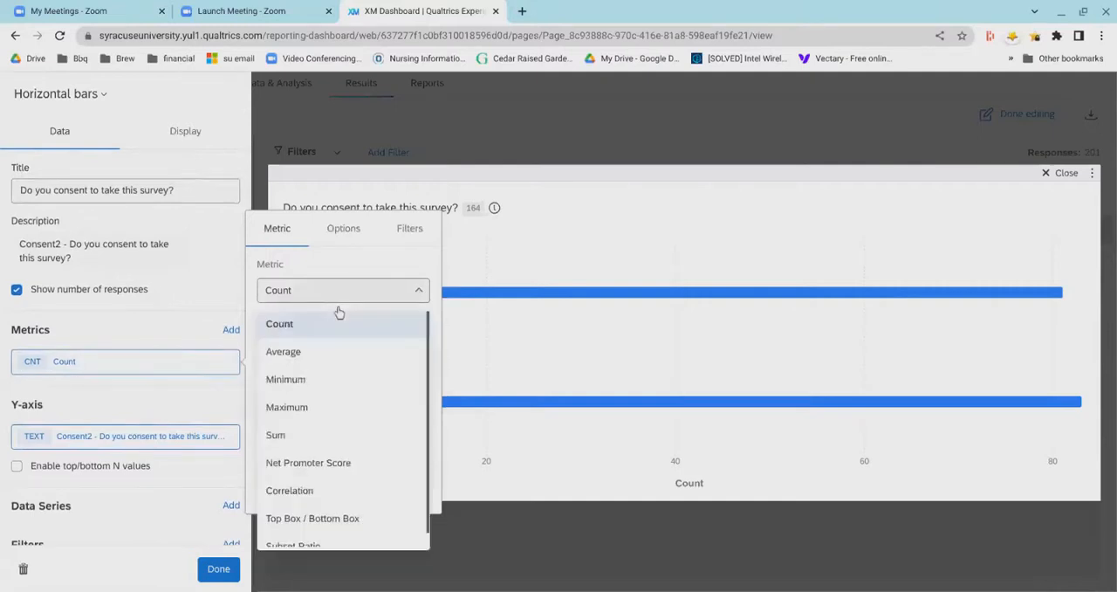
pyautogui.scroll(-1, 341, 390)
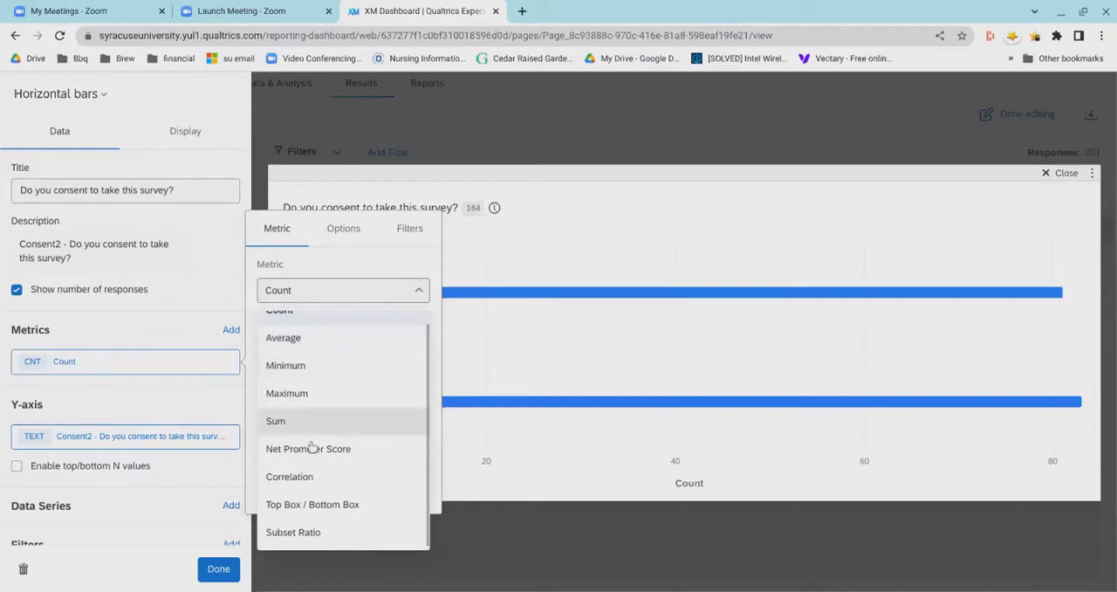
pyautogui.press('Return')
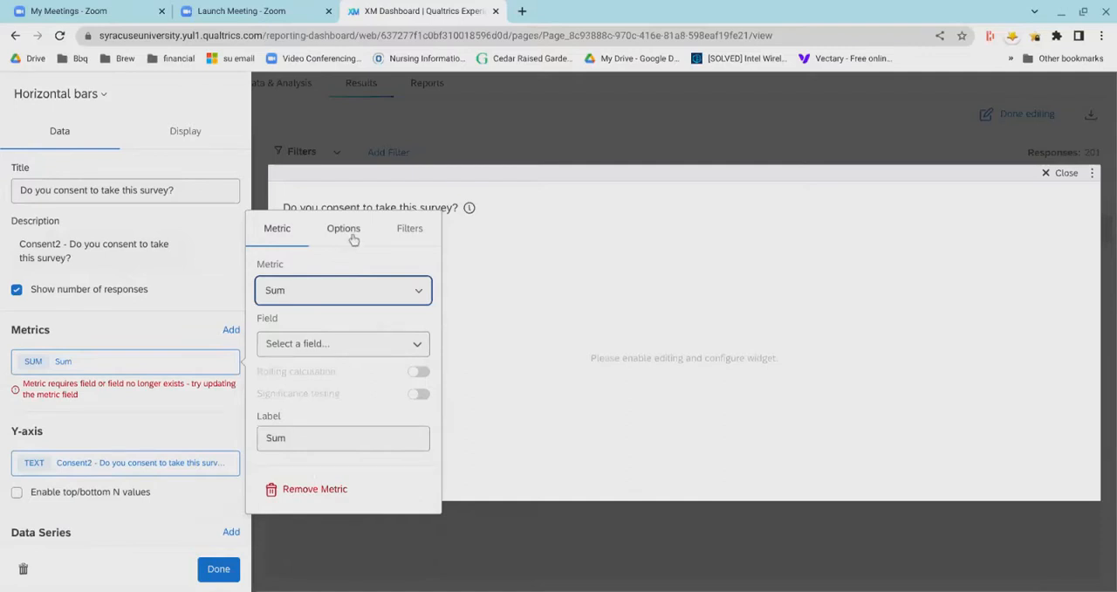
# - Review the Sum metric's number format and filter options, and remove the metric from the consent widget
pyautogui.click(347, 249)
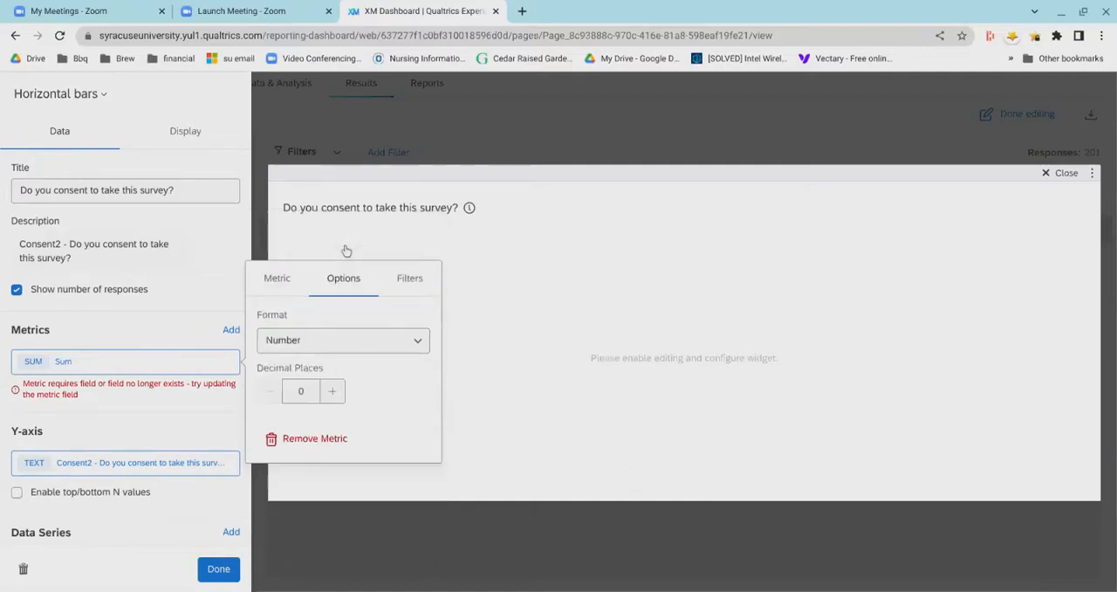
pyautogui.click(412, 359)
pyautogui.click(342, 330)
pyautogui.click(407, 293)
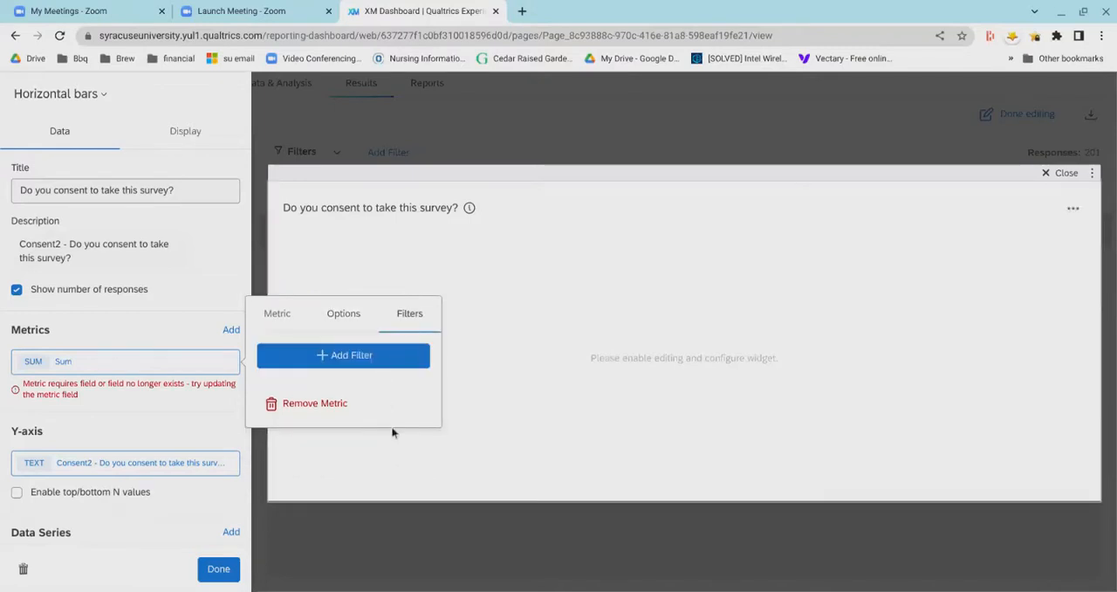
pyautogui.click(301, 405)
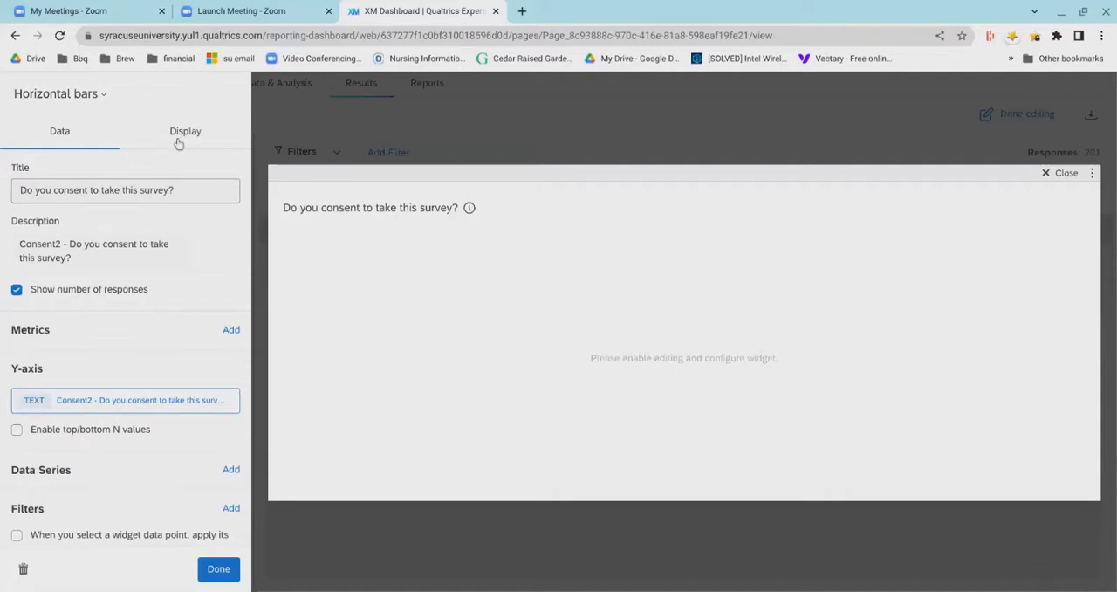
# - Review the consent widget's grid line and chart style settings and the list of available widget types, keeping Horizontal bars
pyautogui.click(178, 143)
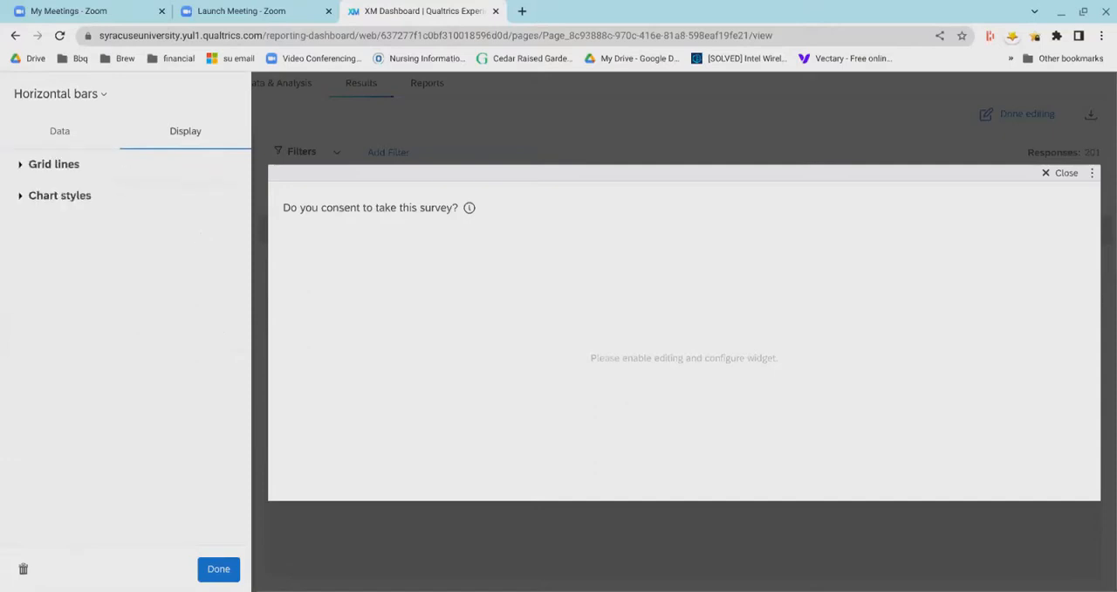
pyautogui.click(25, 175)
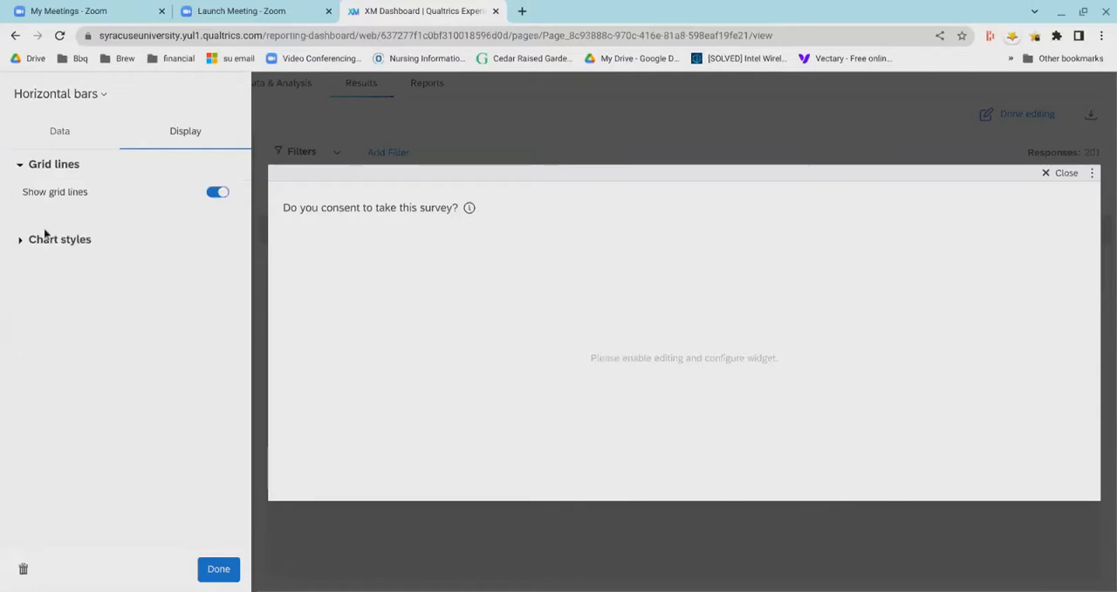
pyautogui.click(19, 255)
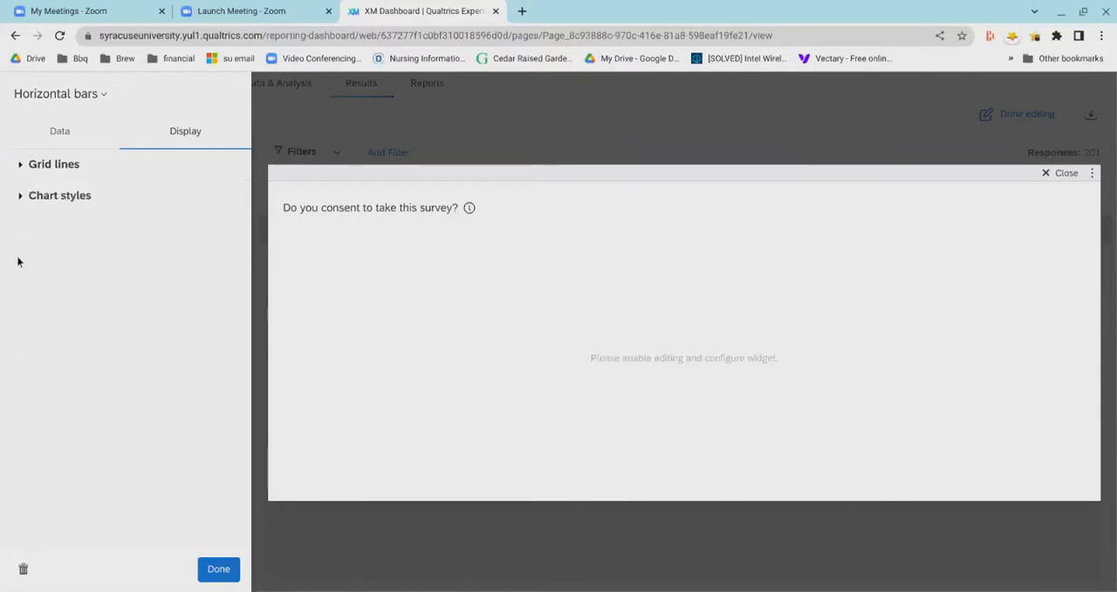
pyautogui.click(23, 202)
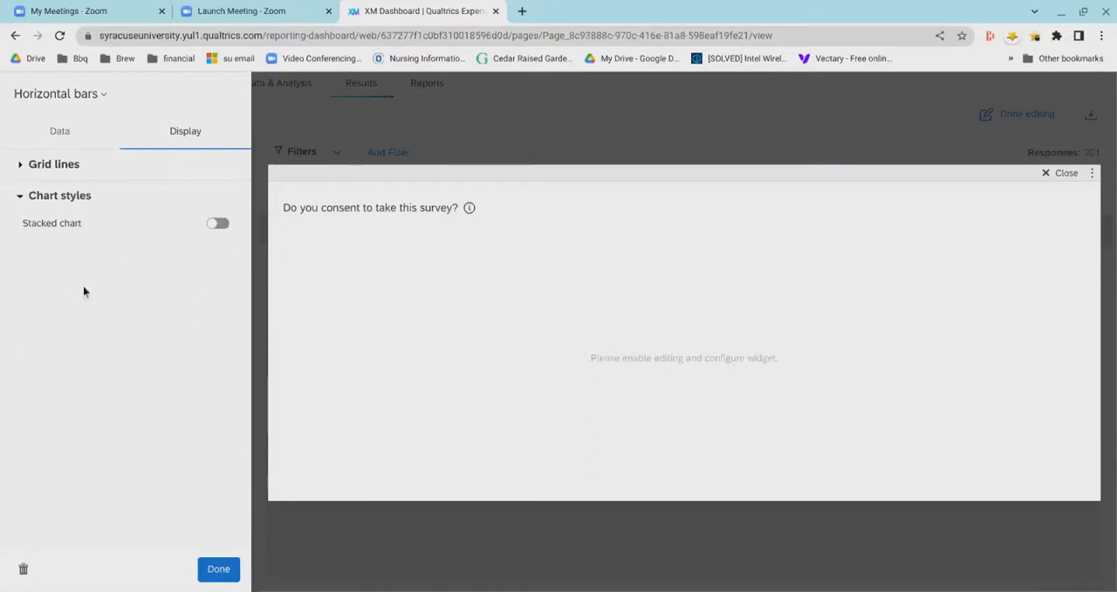
pyautogui.click(100, 103)
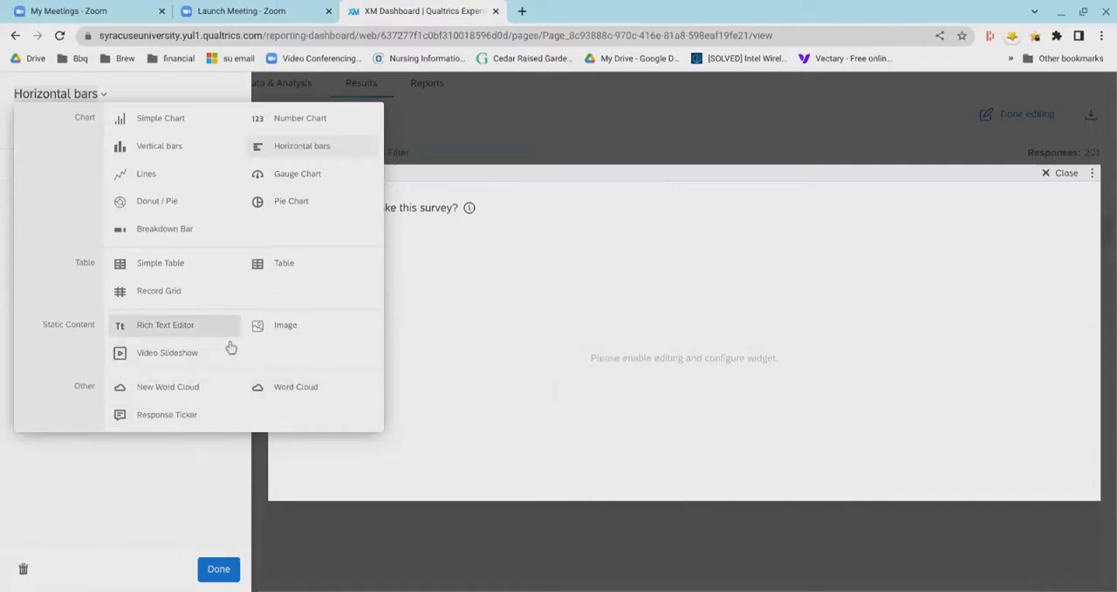
pyautogui.click(148, 502)
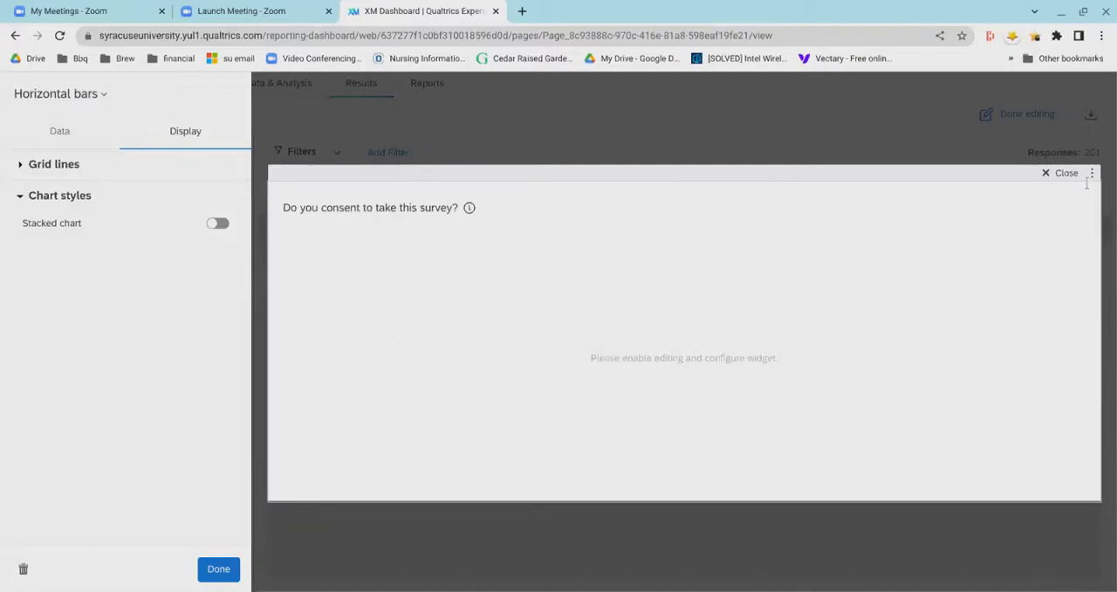
# - View the consent widget's embed code without saving, close the widget editor and leave dashboard edit mode
pyautogui.click(1092, 174)
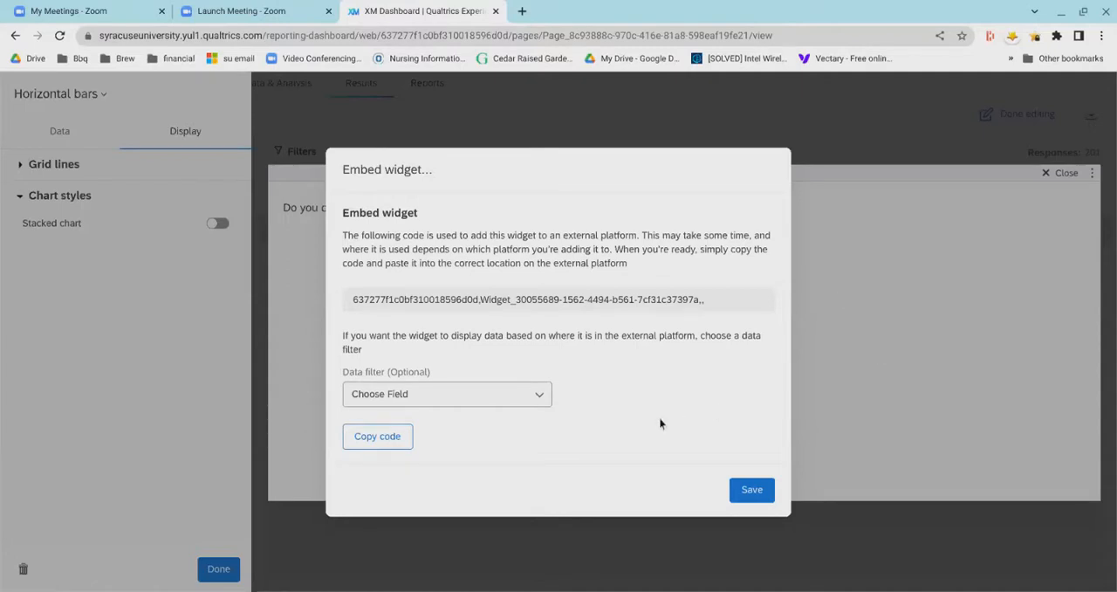
pyautogui.click(897, 344)
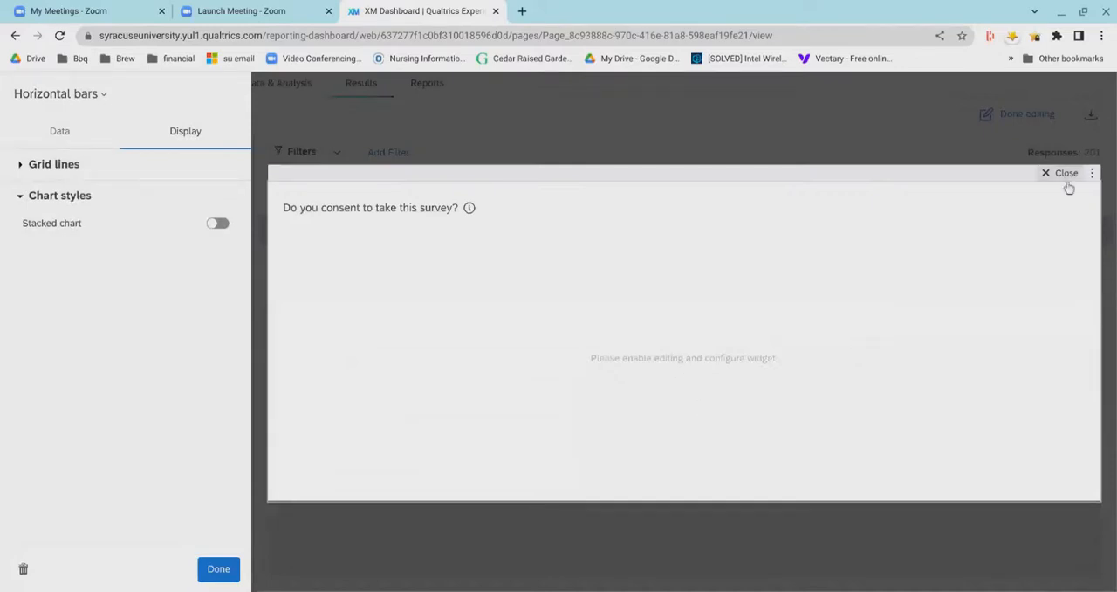
pyautogui.click(1066, 173)
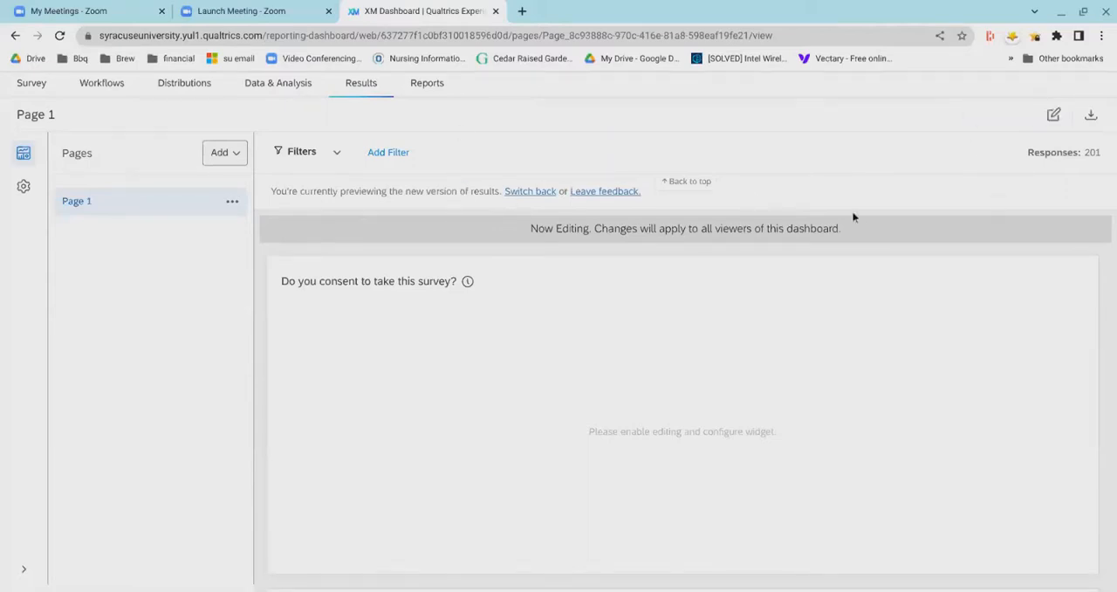
pyautogui.scroll(1, 852, 217)
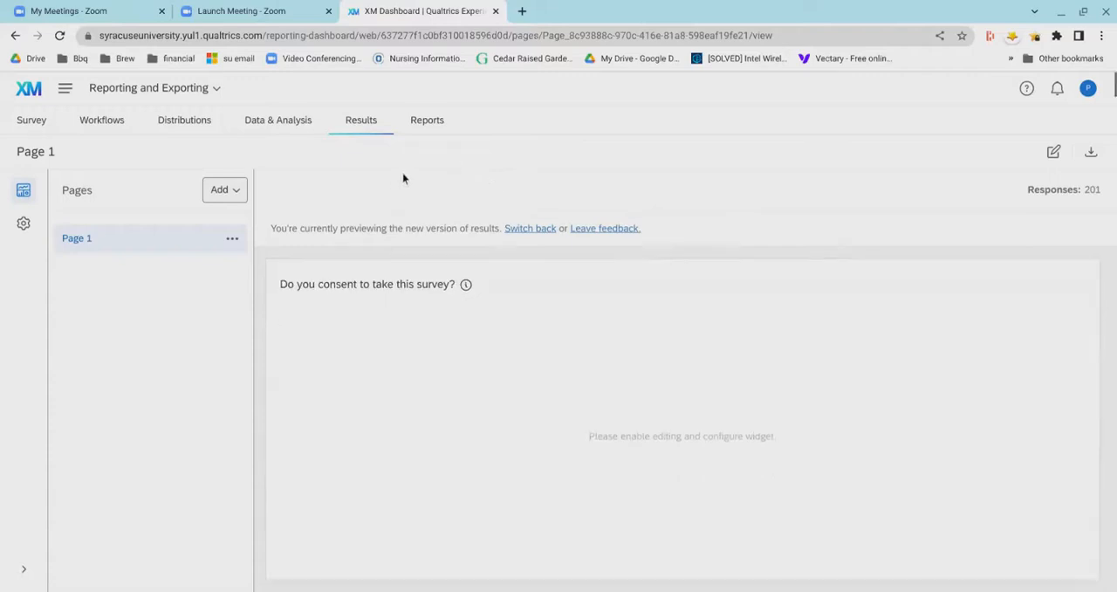
# - Open the survey's Reports section and look over the consent question charts at the start of the report
pyautogui.click(432, 132)
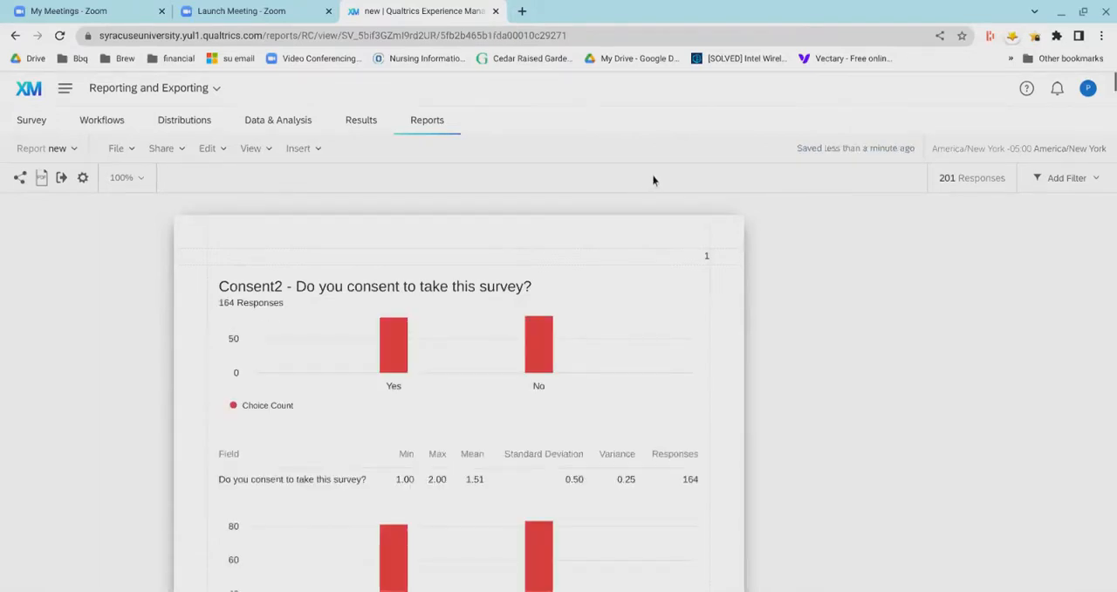
pyautogui.scroll(-2, 823, 232)
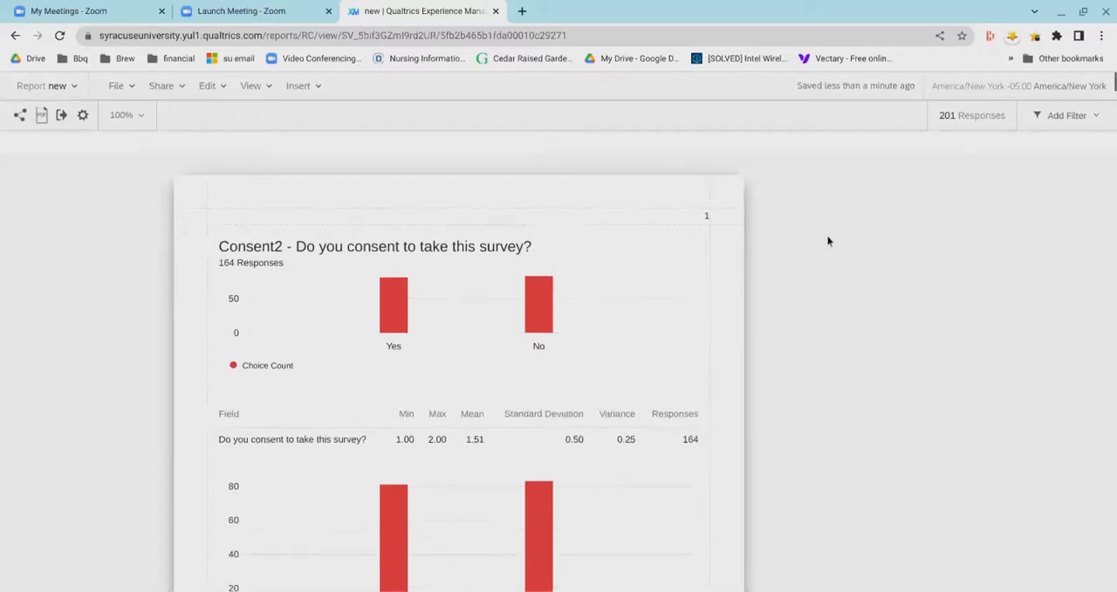
pyautogui.scroll(-1, 793, 201)
pyautogui.scroll(1, 790, 212)
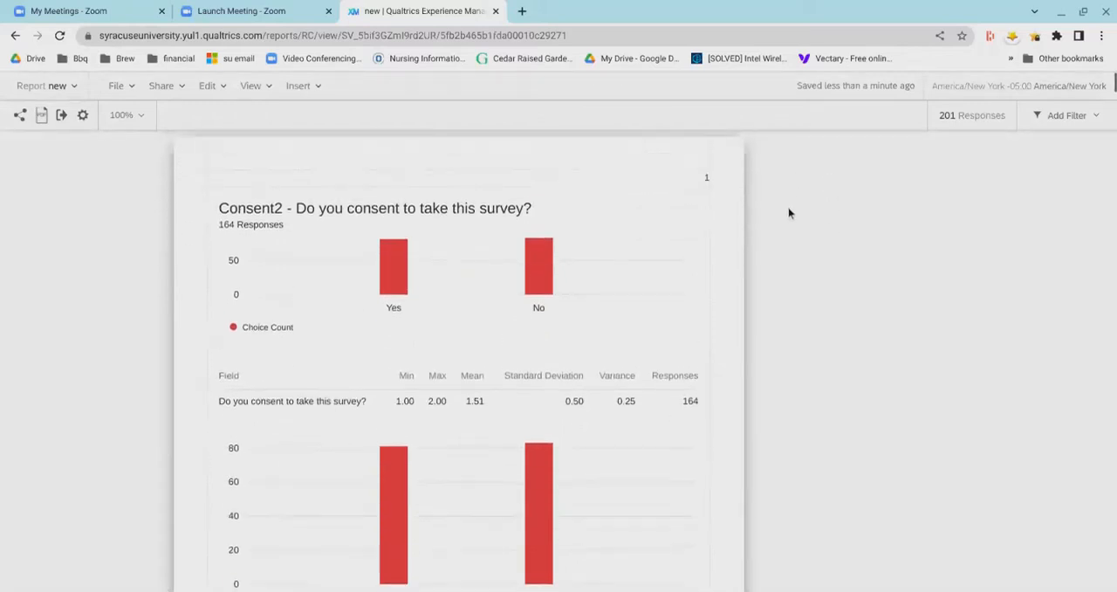
pyautogui.scroll(2, 789, 213)
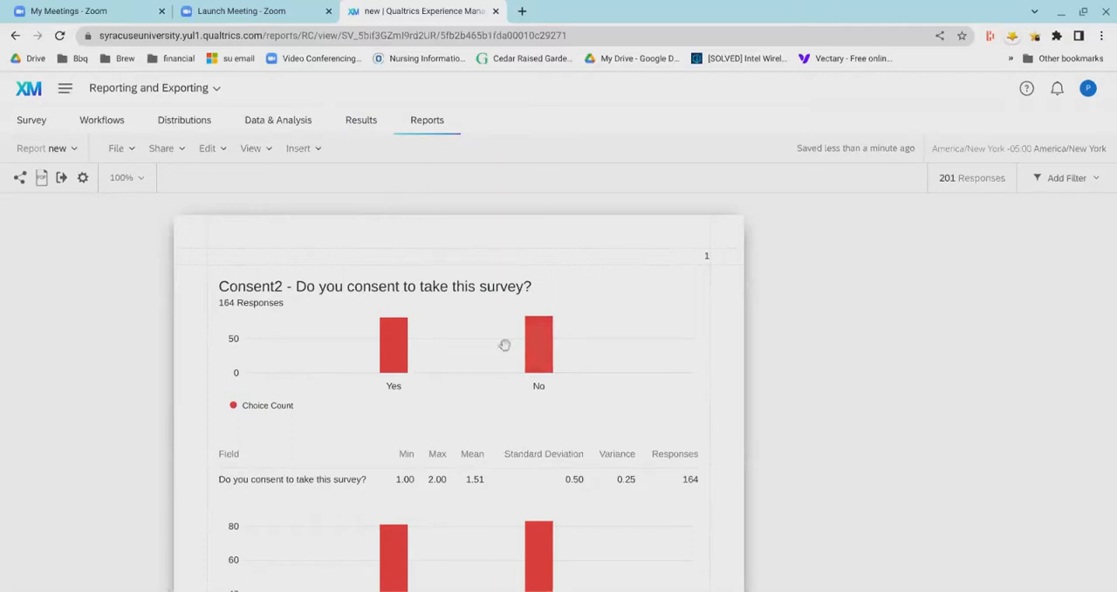
# - Select the report's first consent bar chart and examine its metric, visualization, color palette, legend, sort and axis settings
pyautogui.click(302, 369)
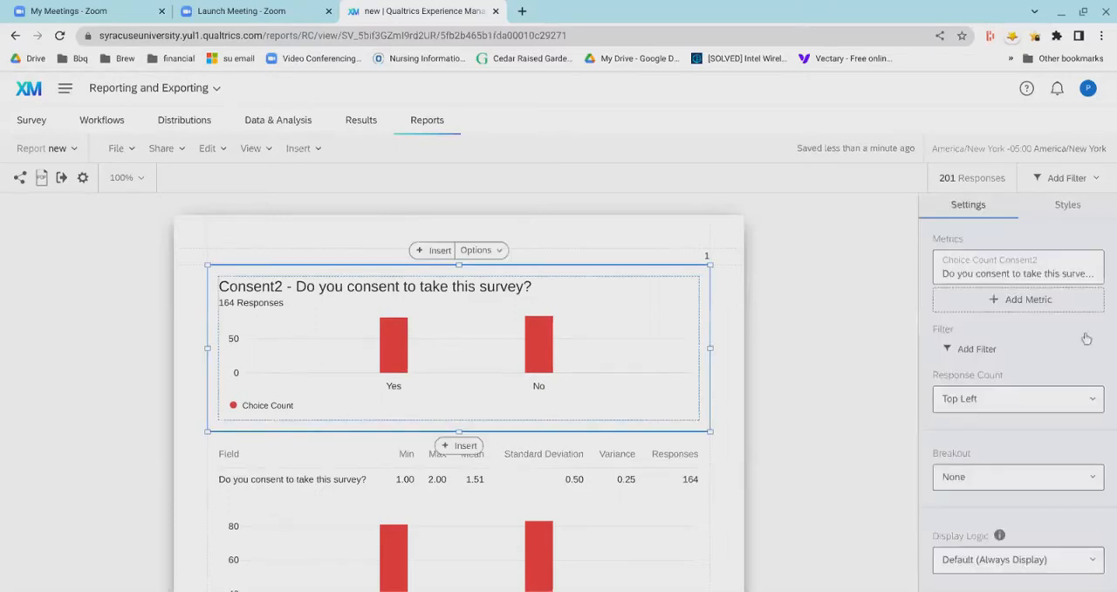
pyautogui.scroll(-2, 1057, 354)
pyautogui.scroll(-3, 1056, 356)
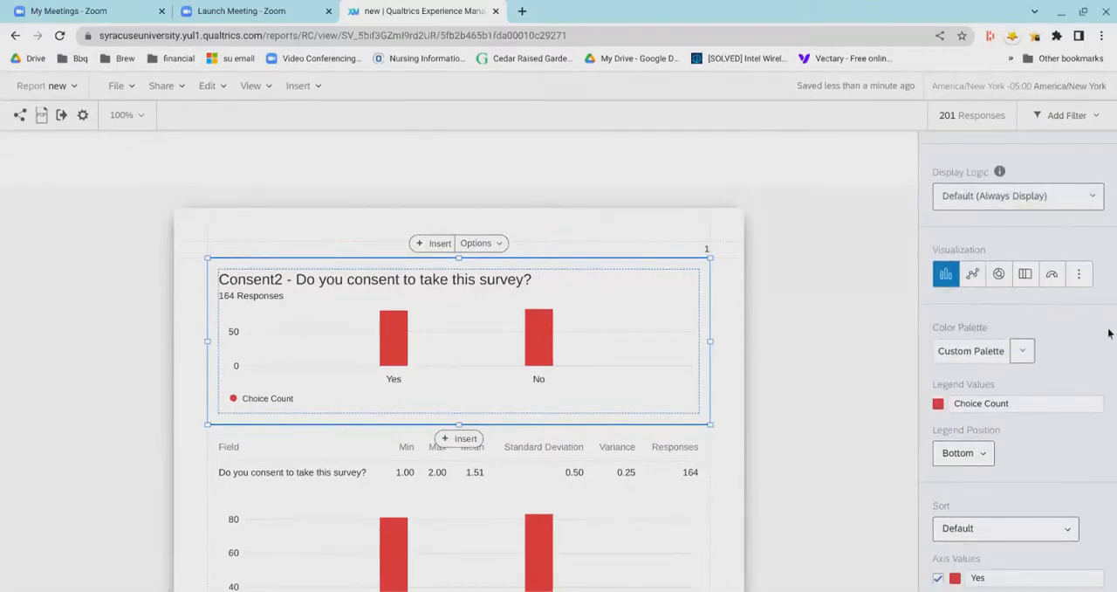
pyautogui.scroll(-1, 1069, 341)
pyautogui.click(1018, 305)
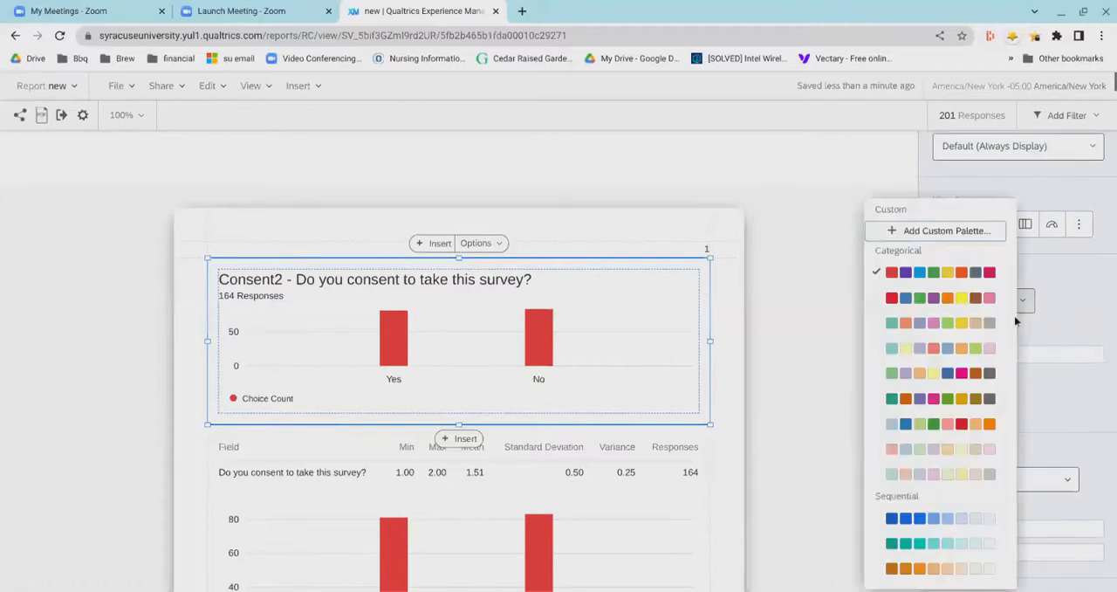
pyautogui.click(1076, 308)
pyautogui.scroll(-2, 1065, 315)
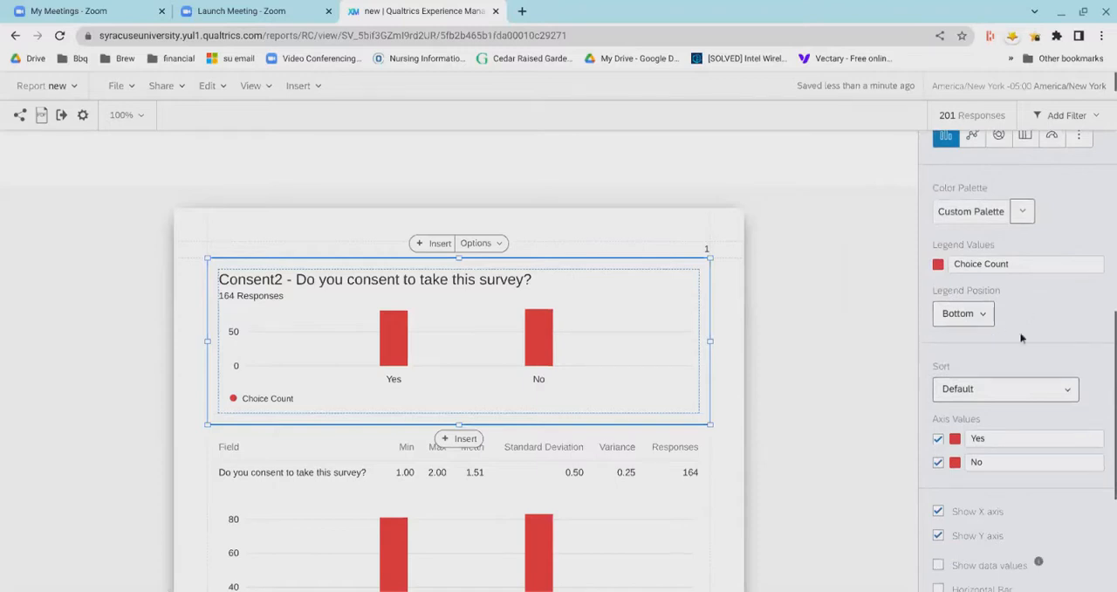
pyautogui.scroll(-4, 1025, 335)
pyautogui.scroll(-3, 1028, 325)
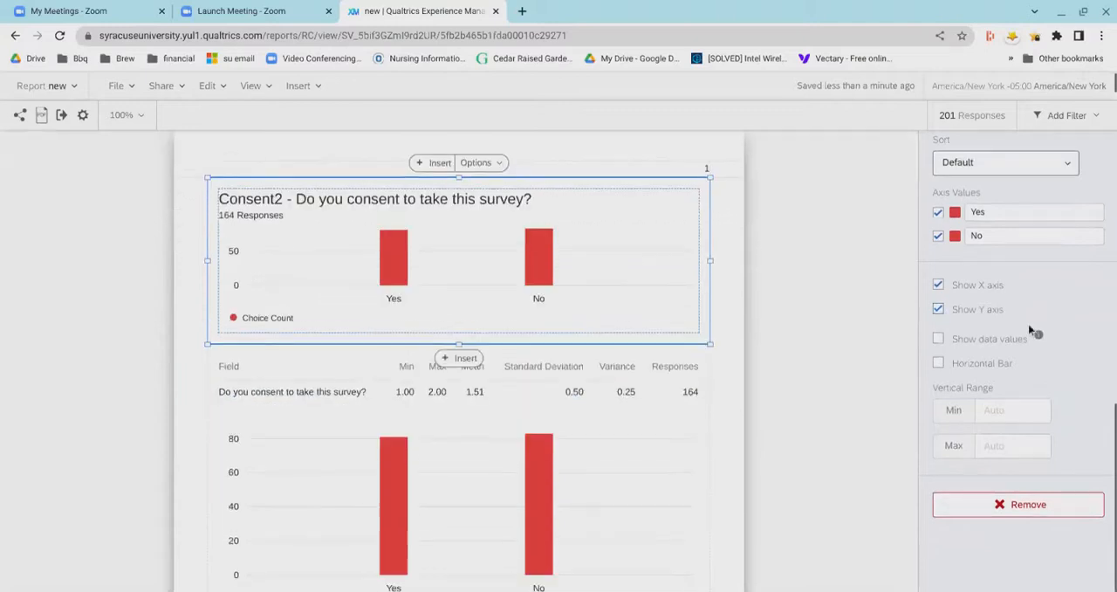
pyautogui.scroll(2, 1048, 316)
pyautogui.scroll(6, 1066, 307)
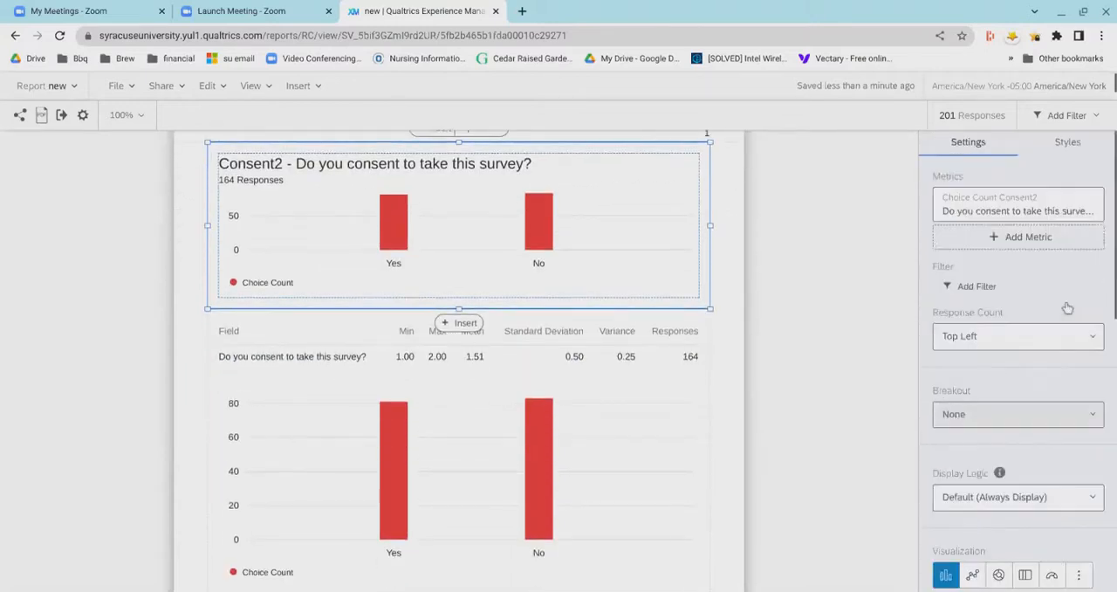
# - Add a second metric to the first consent chart with Experimental Design 1 from the Randomization folder as its data source
pyautogui.click(1005, 252)
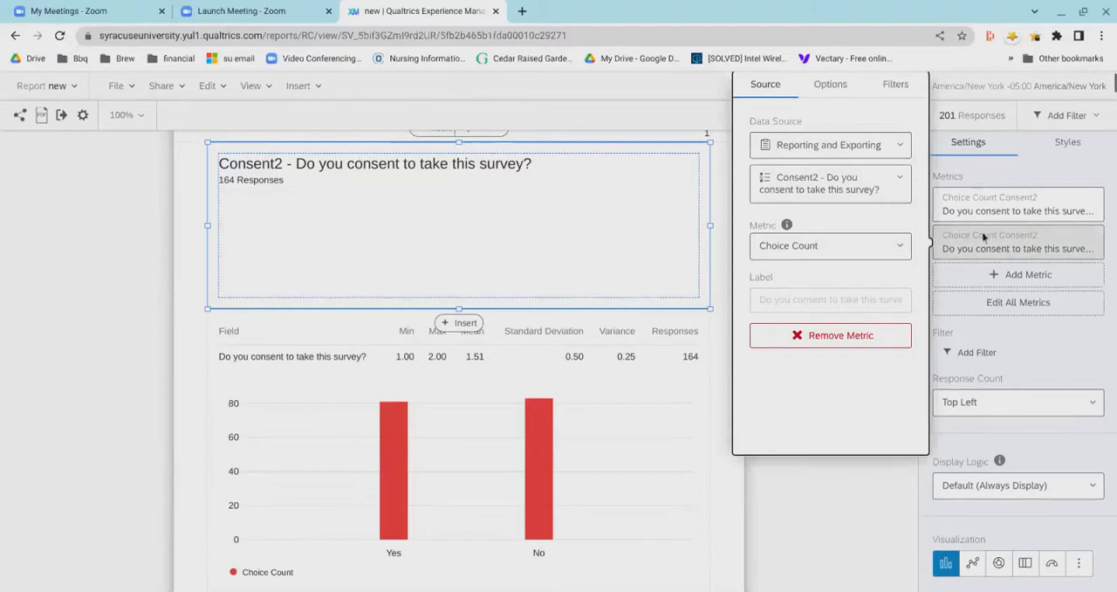
pyautogui.click(804, 157)
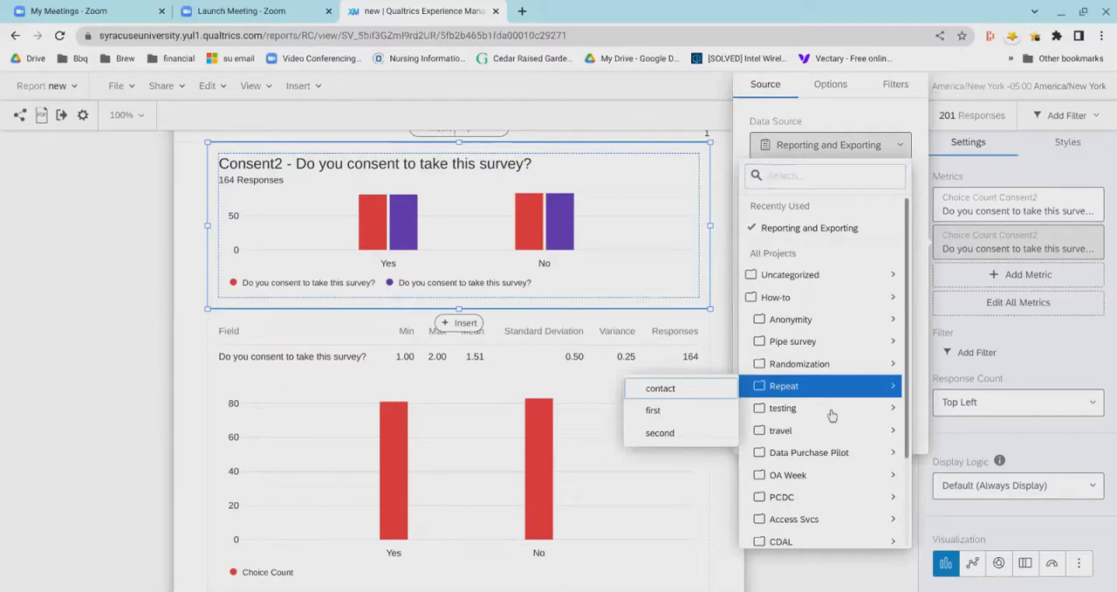
pyautogui.moveTo(825, 365)
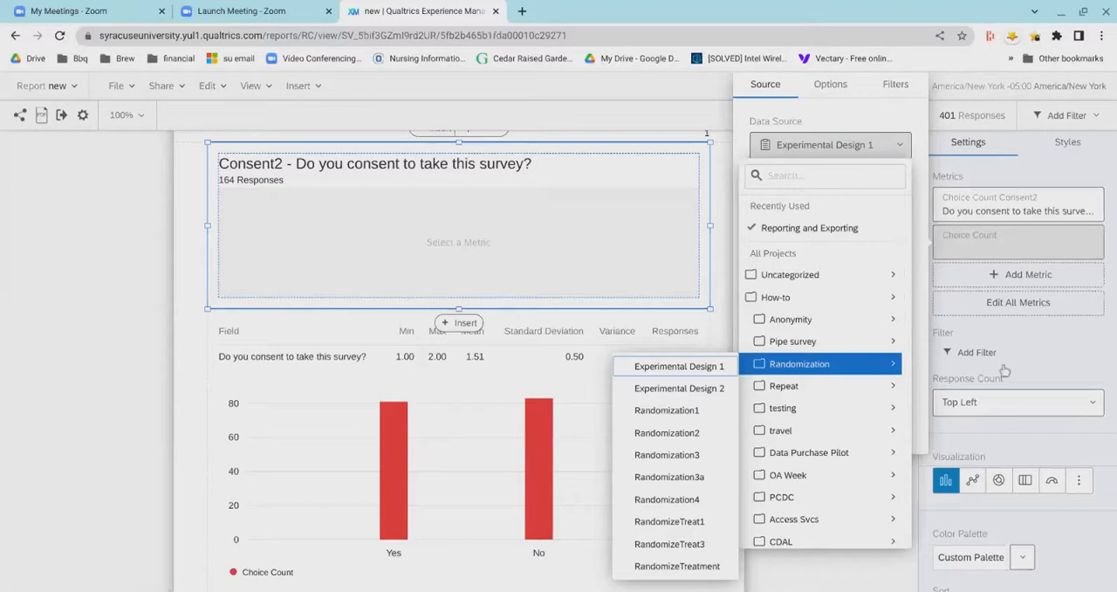
pyautogui.click(1068, 367)
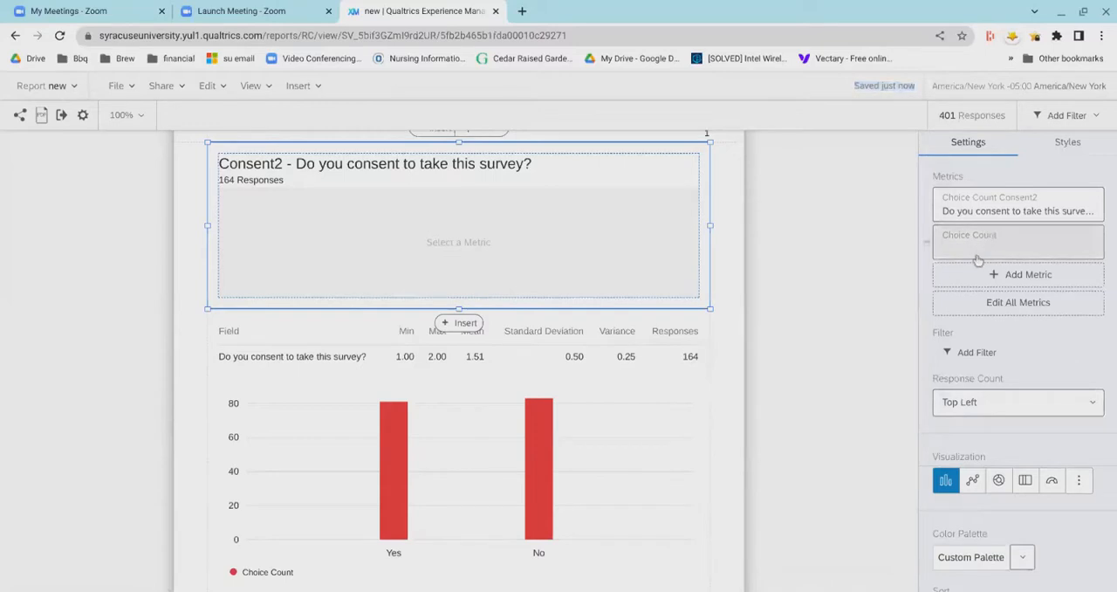
pyautogui.scroll(1, 861, 302)
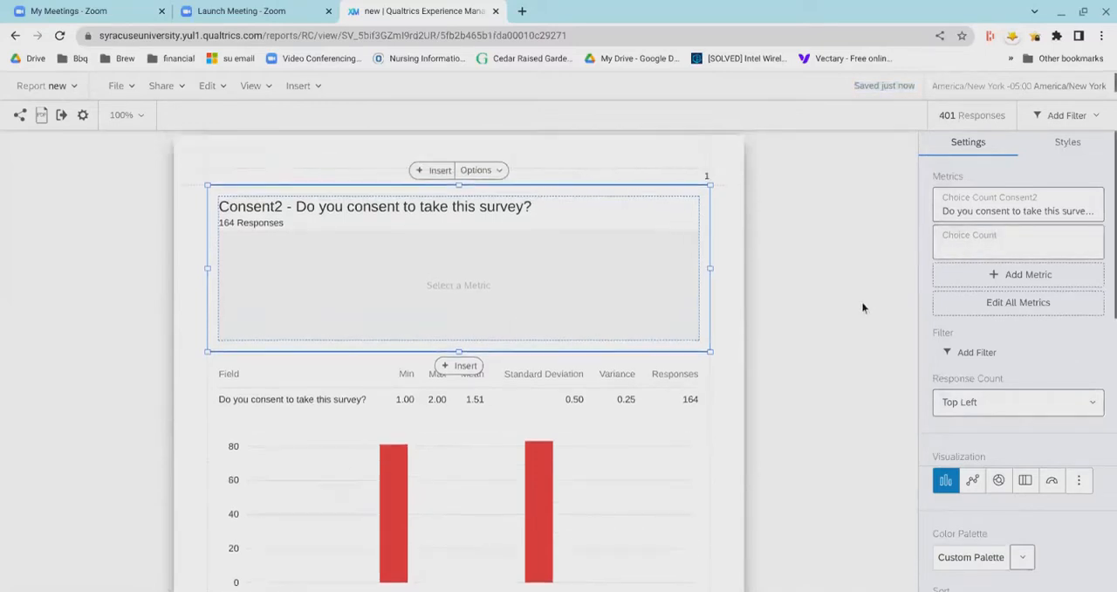
# - Set the second metric's field to "agree - I agree to participate in this survey" and close the metric settings
pyautogui.click(1051, 263)
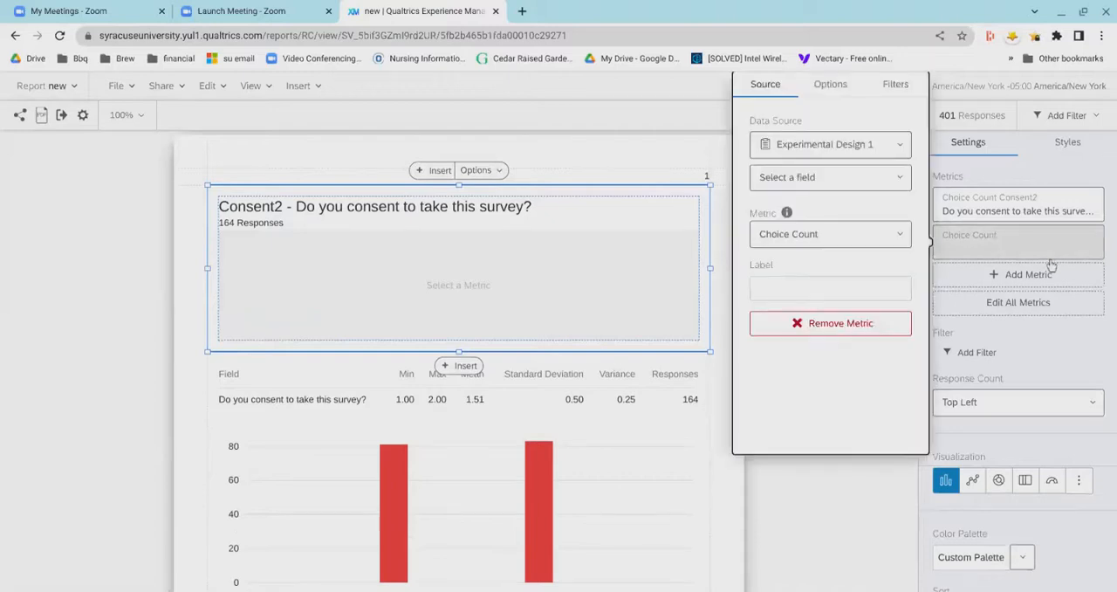
pyautogui.click(894, 185)
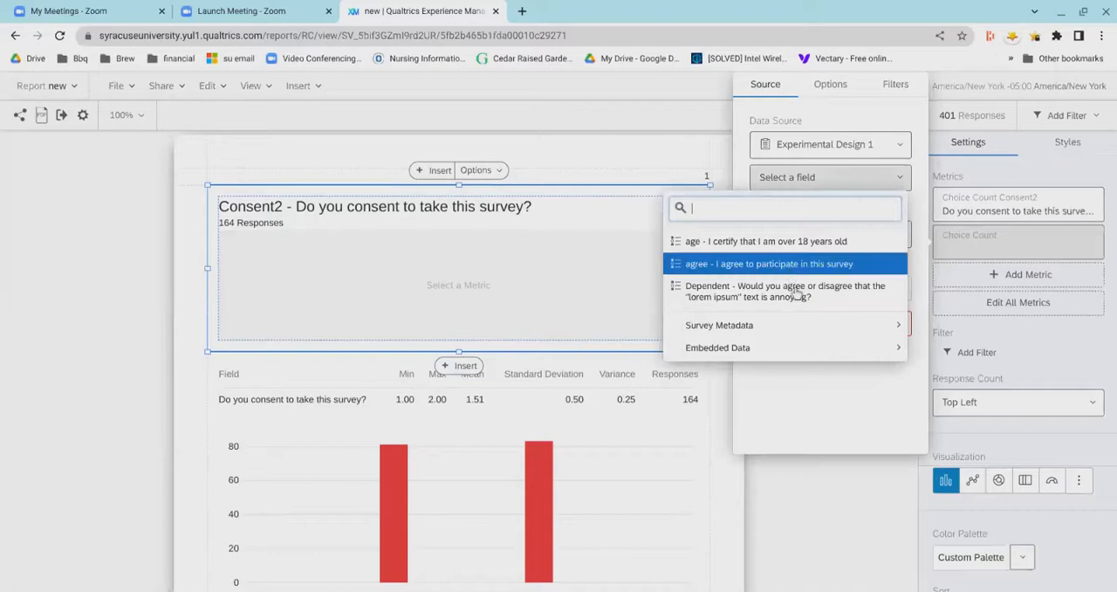
pyautogui.click(794, 269)
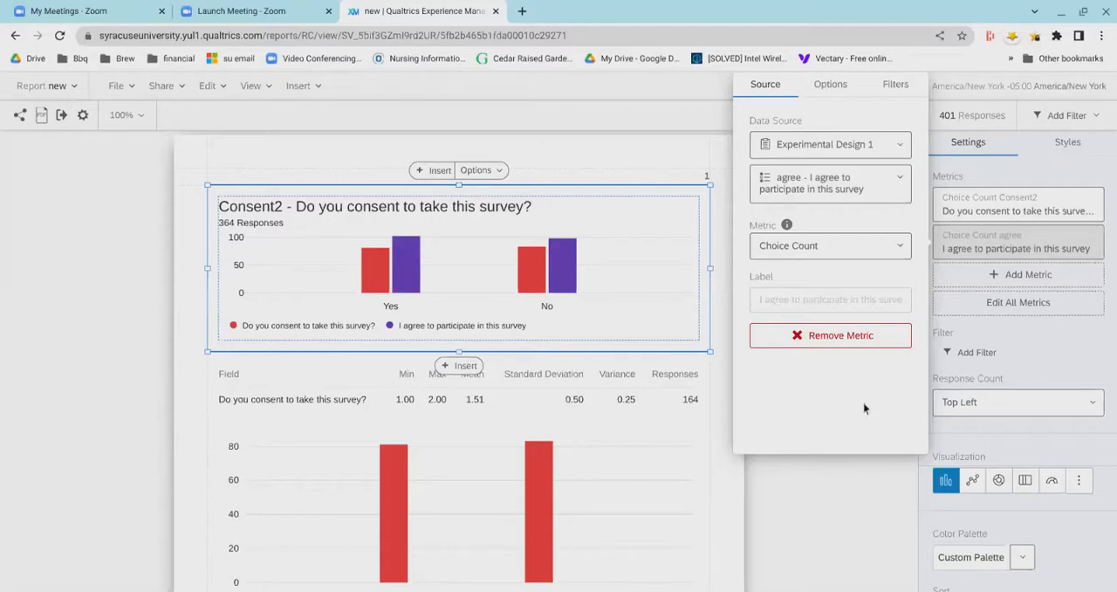
pyautogui.click(1040, 376)
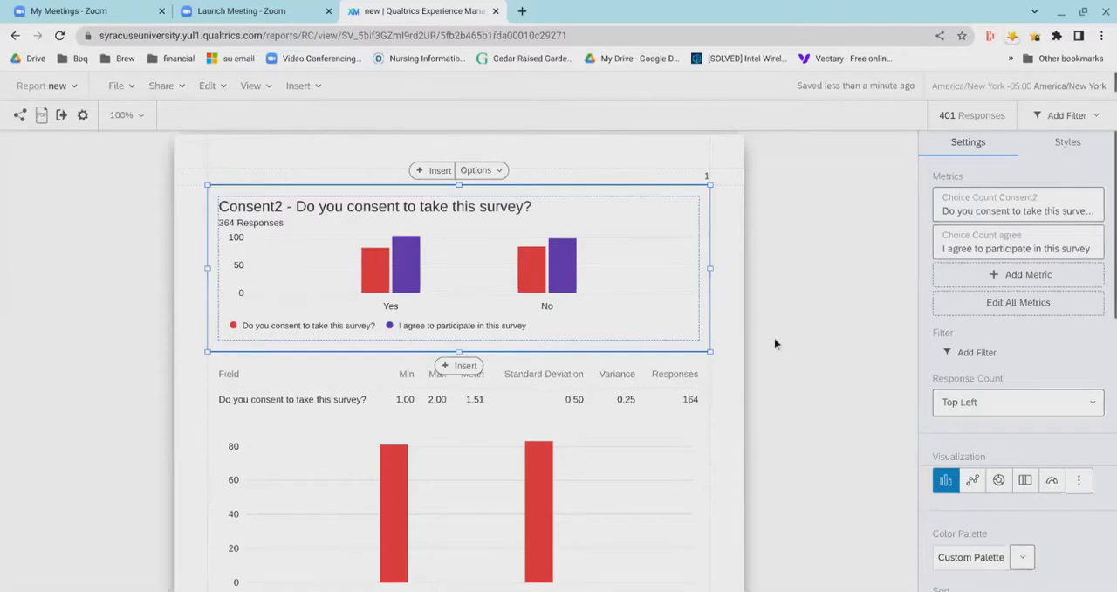
# - Show the consent chart's style options for response count, chart text and margin
pyautogui.scroll(1, 774, 337)
pyautogui.scroll(1, 805, 363)
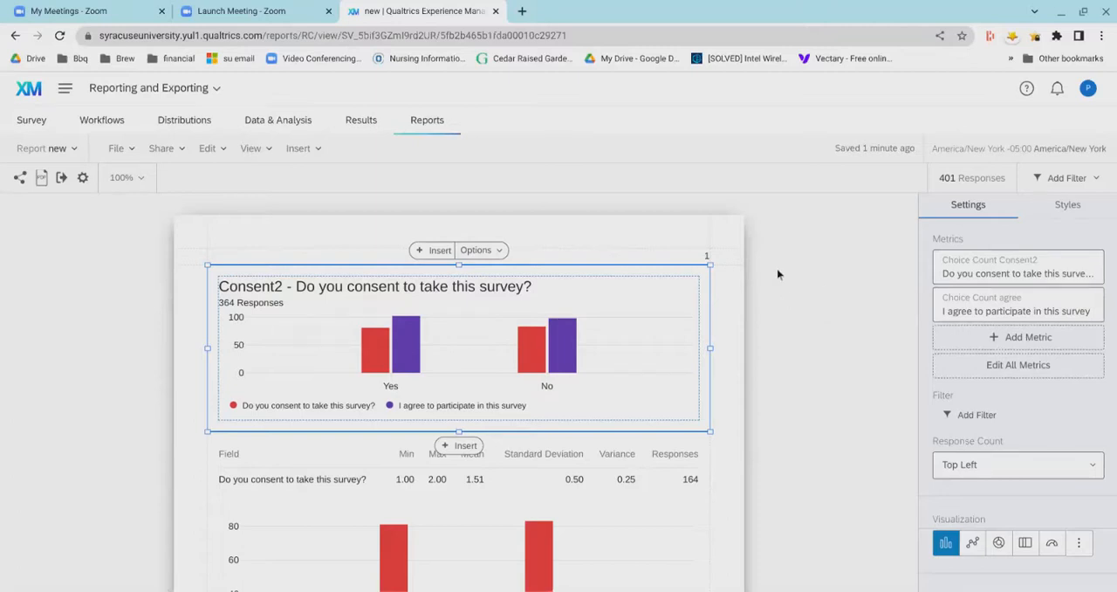
pyautogui.click(1081, 218)
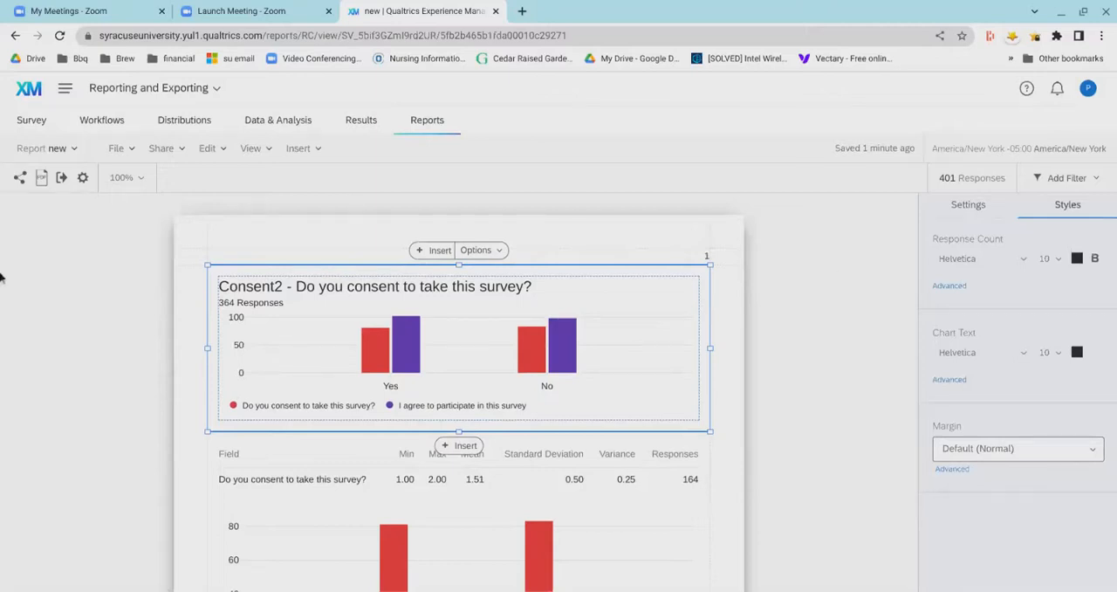
# - Review the report's visualization, page and locale settings and the default-settings options, leaving without saving
pyautogui.click(131, 162)
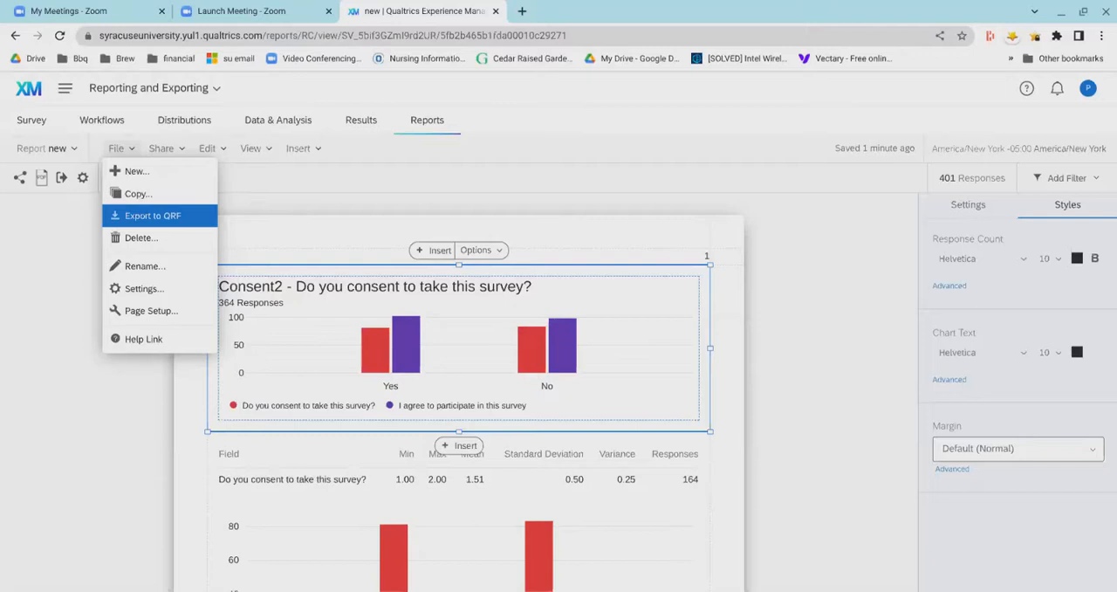
pyautogui.click(139, 288)
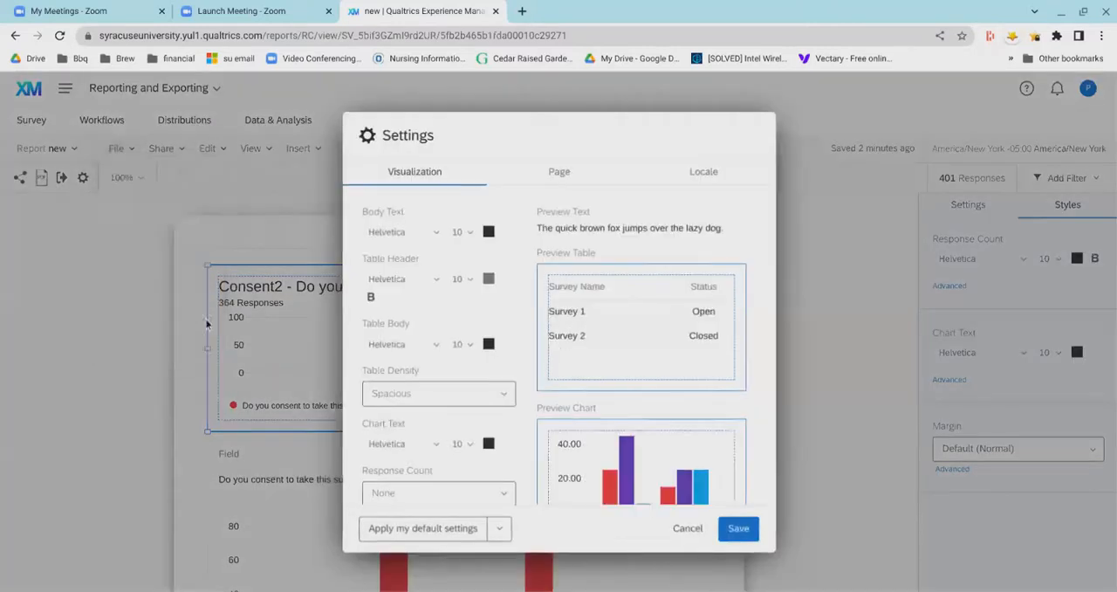
pyautogui.scroll(-1, 447, 303)
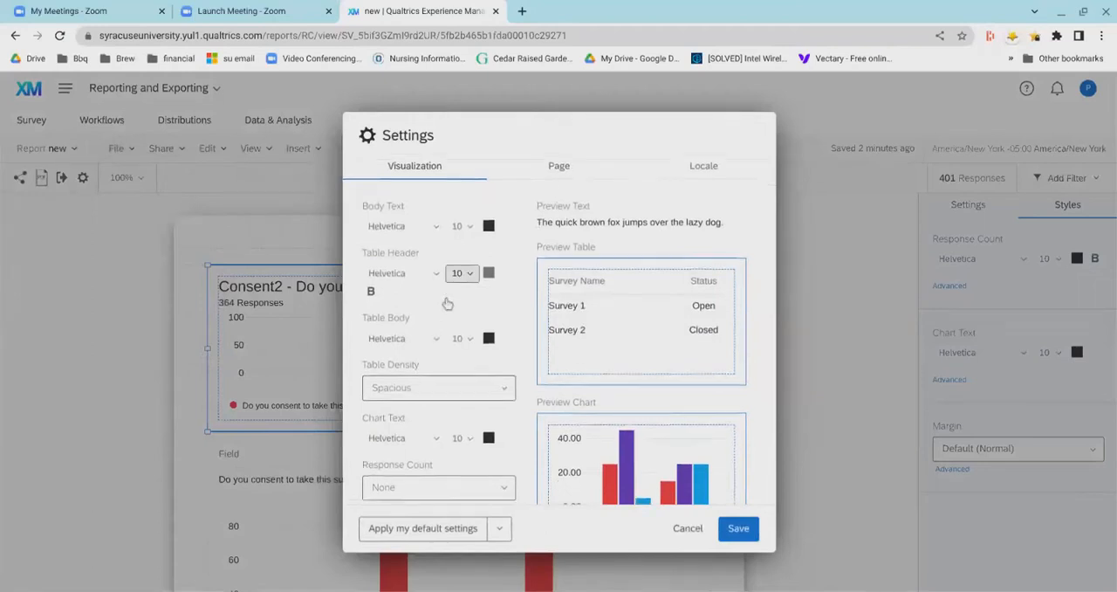
pyautogui.scroll(-2, 447, 303)
pyautogui.scroll(3, 449, 280)
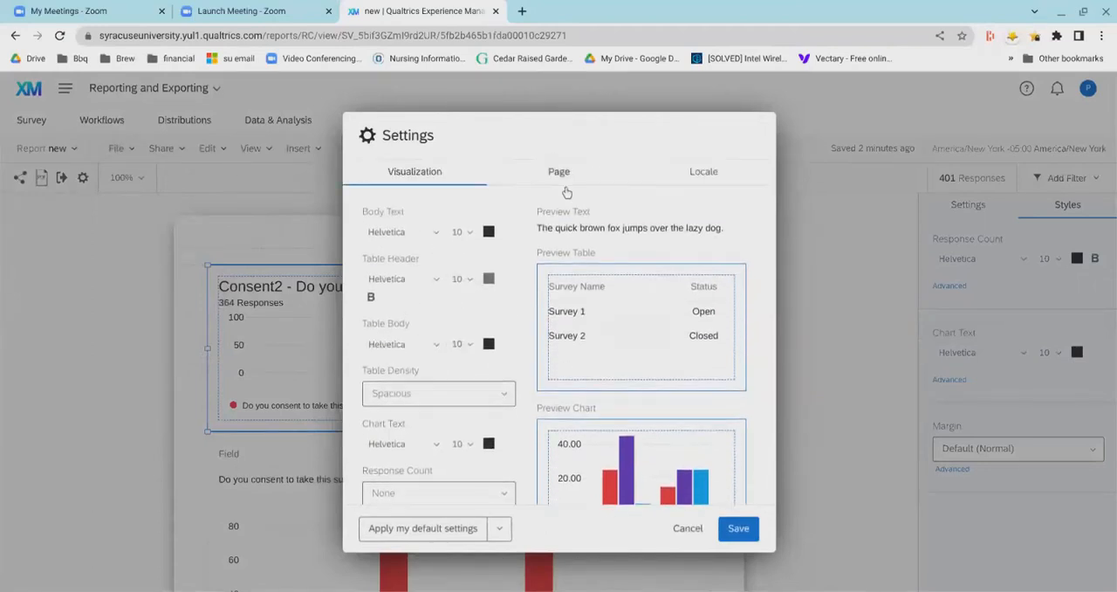
pyautogui.click(563, 174)
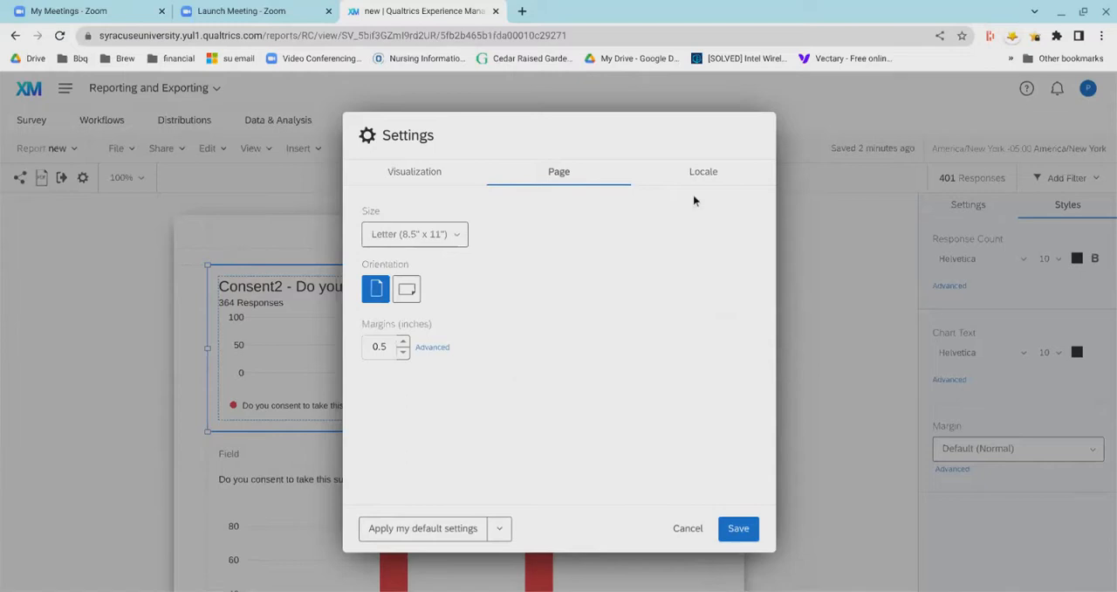
pyautogui.click(701, 193)
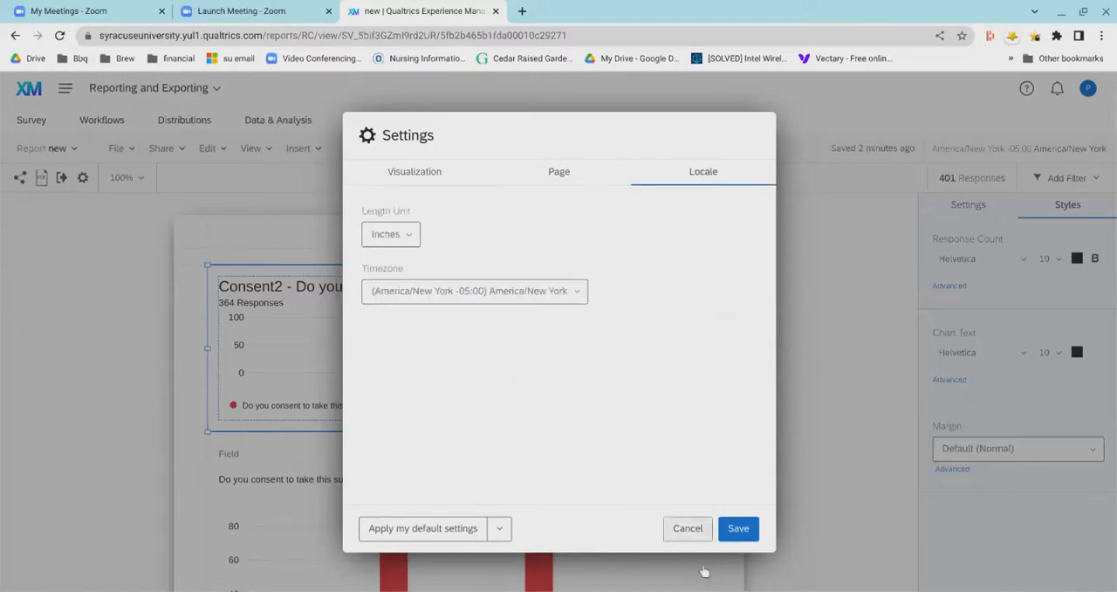
pyautogui.click(500, 528)
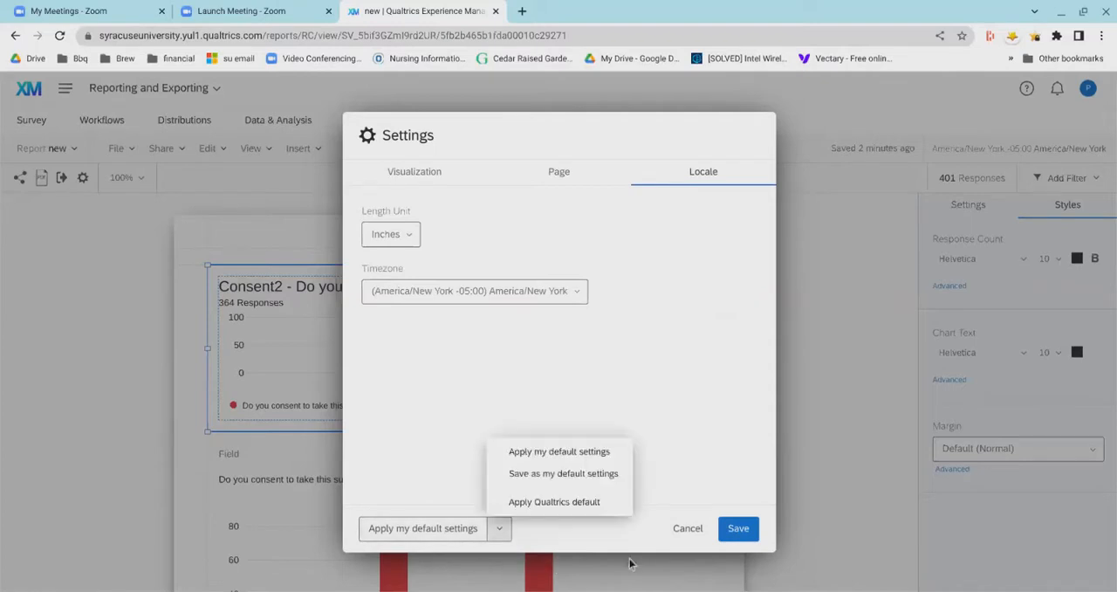
pyautogui.click(600, 565)
pyautogui.click(683, 529)
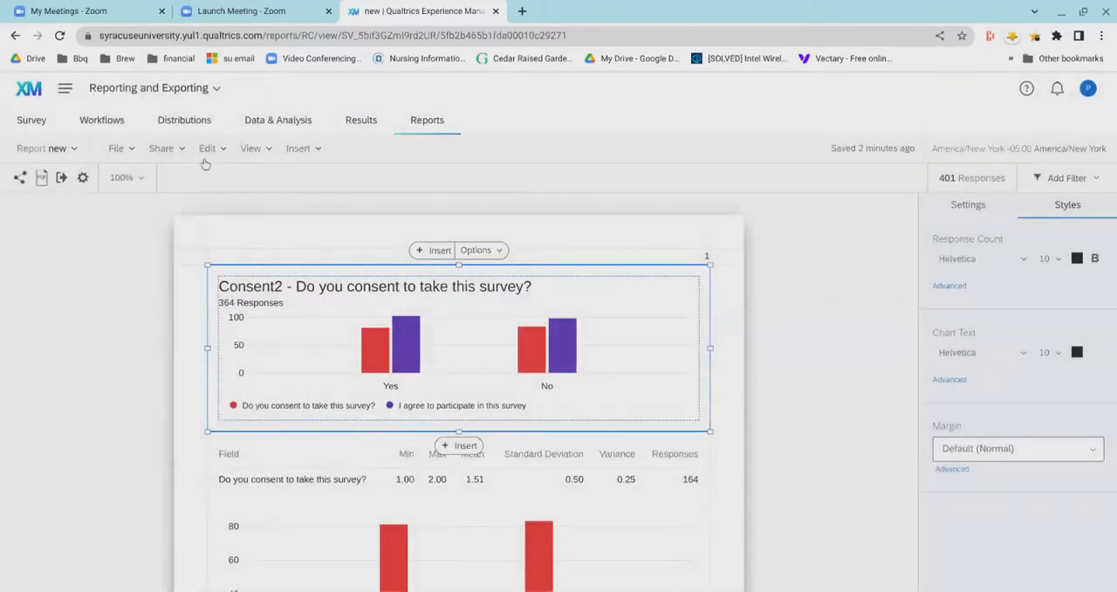
# - Look over the report's available editing, viewing and insert commands, closing them without choosing any and deselecting the chart
pyautogui.click(212, 150)
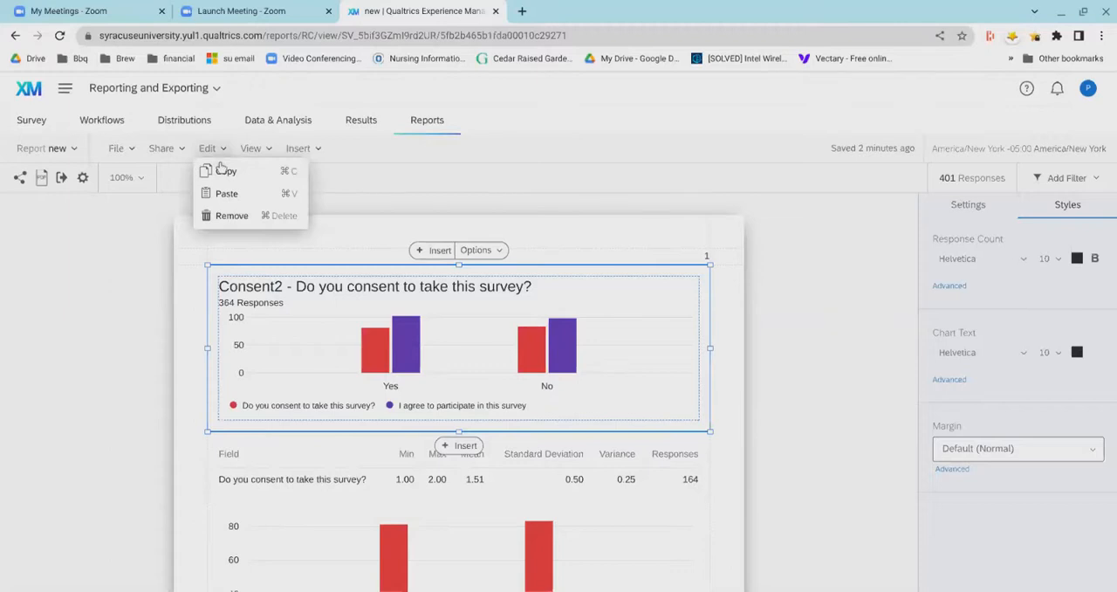
pyautogui.click(251, 149)
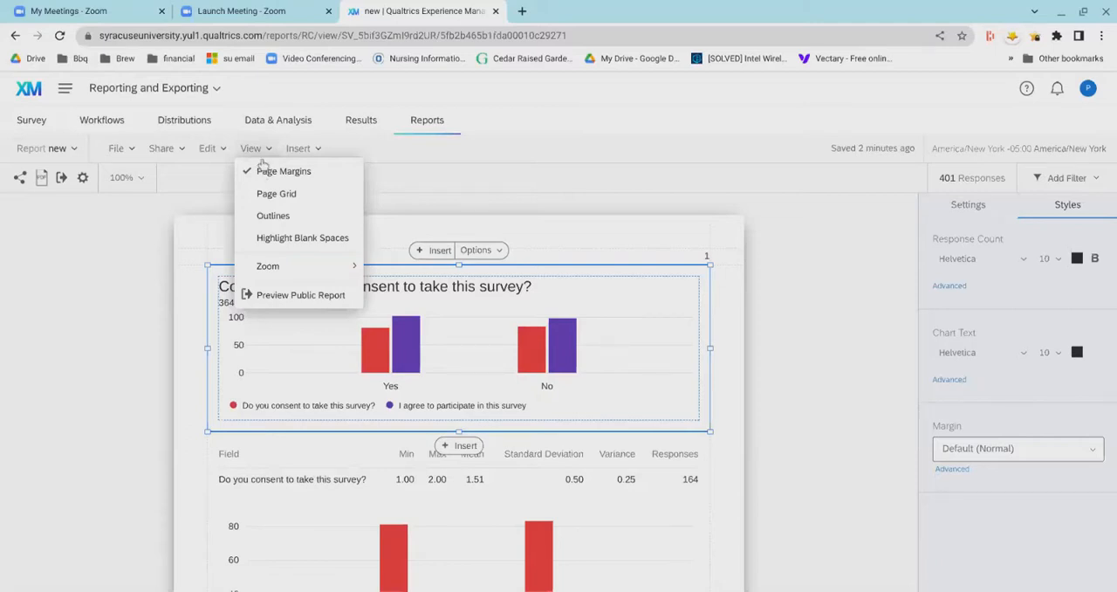
pyautogui.click(297, 159)
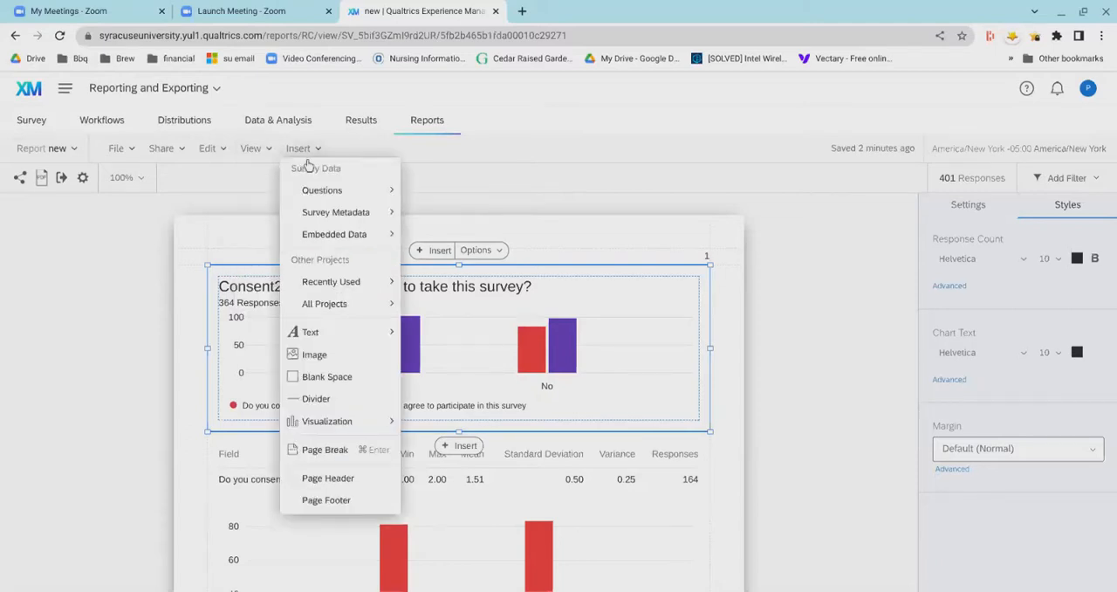
pyautogui.moveTo(344, 236)
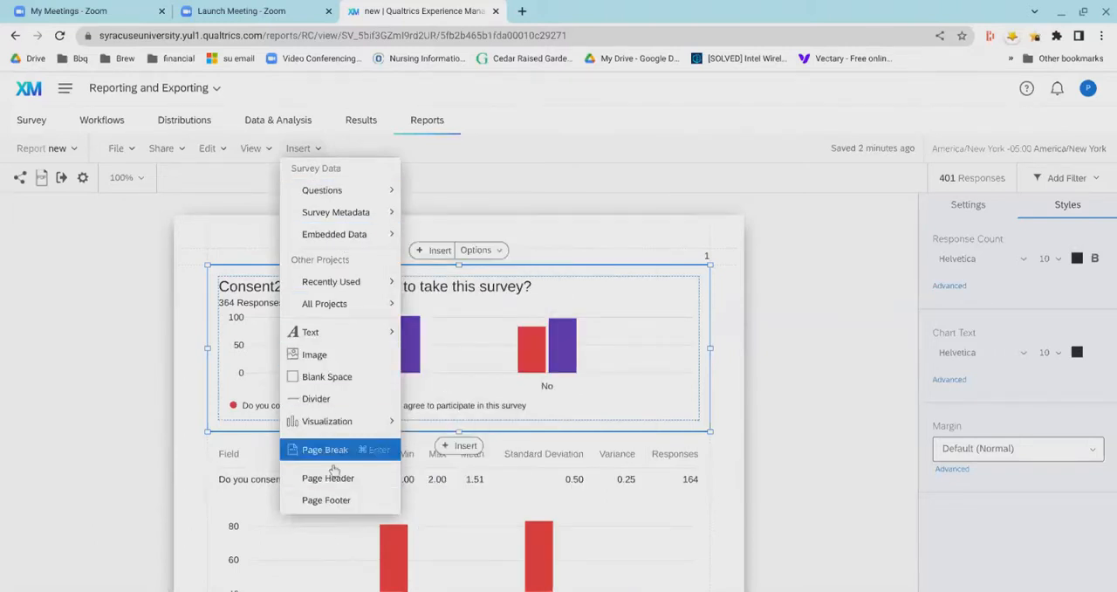
pyautogui.click(188, 226)
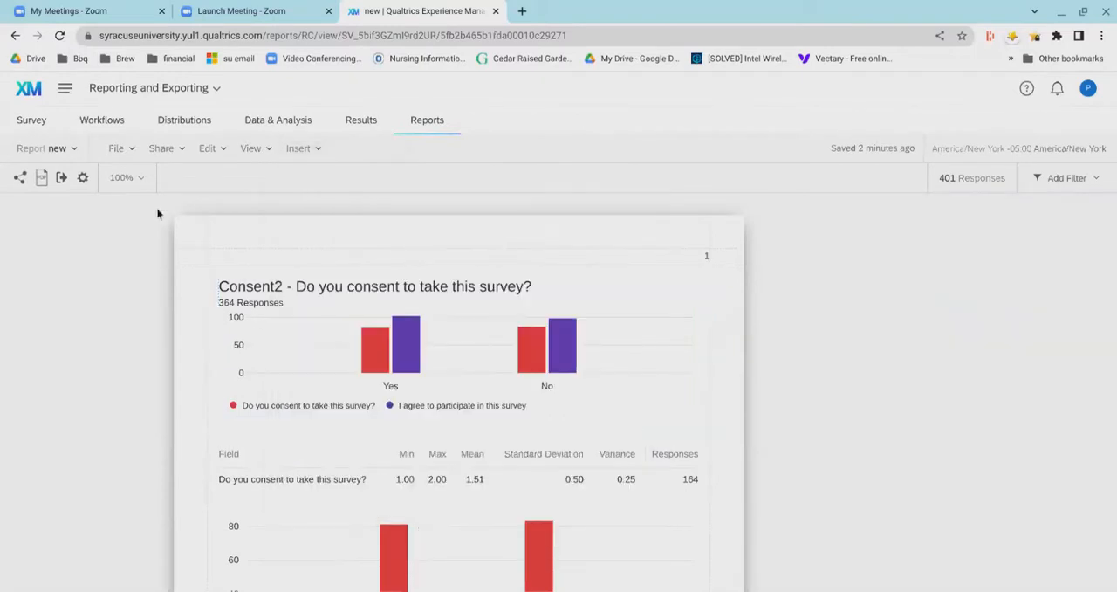
# - Start a new scheduled email for the report and delete that email draft
pyautogui.click(173, 159)
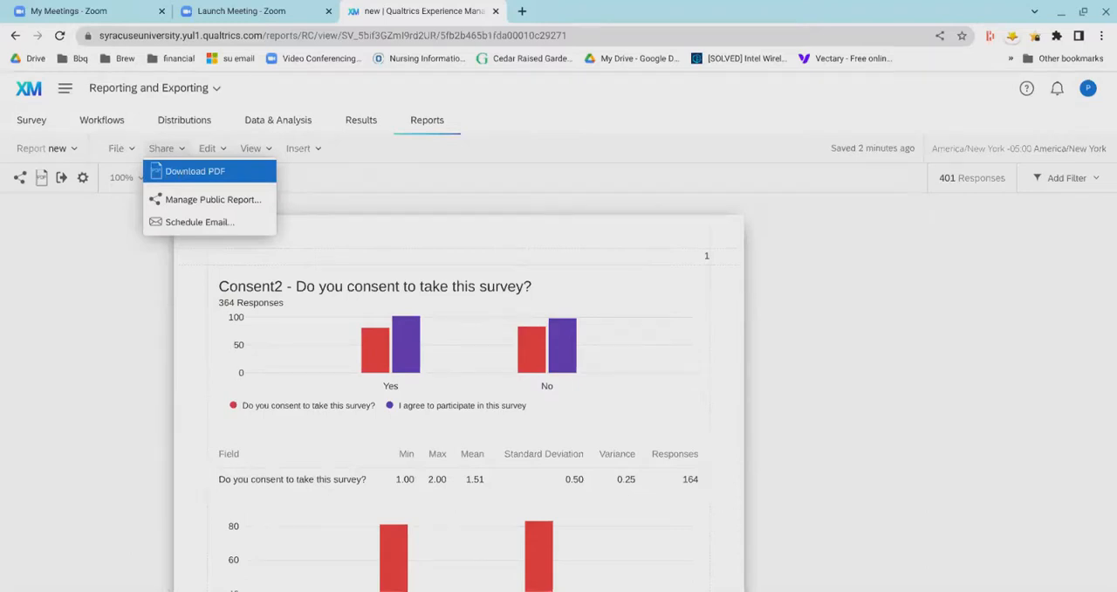
pyautogui.click(171, 227)
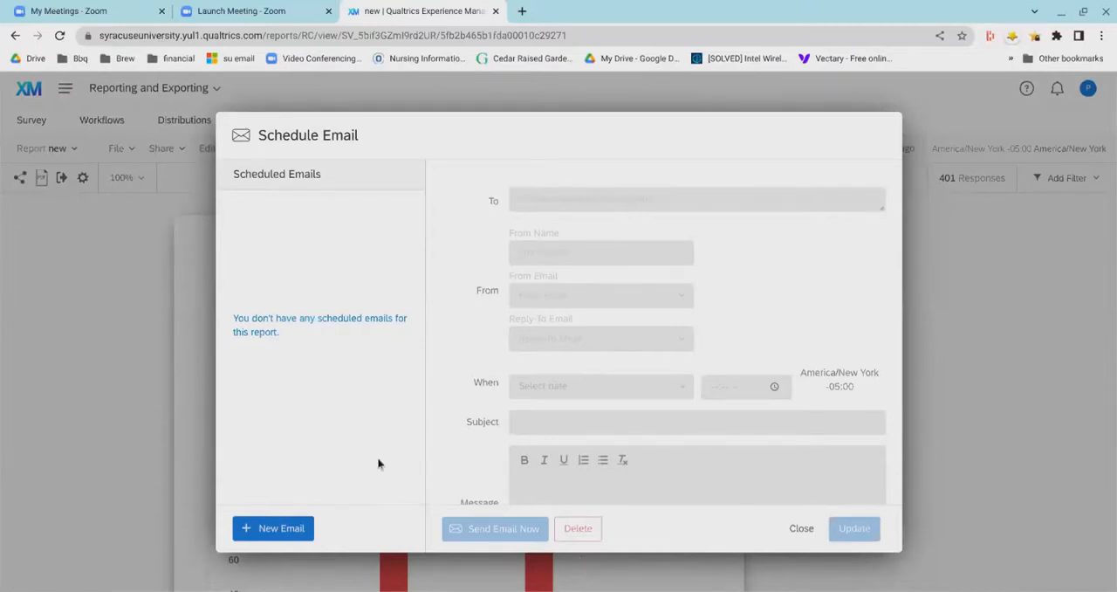
pyautogui.click(253, 535)
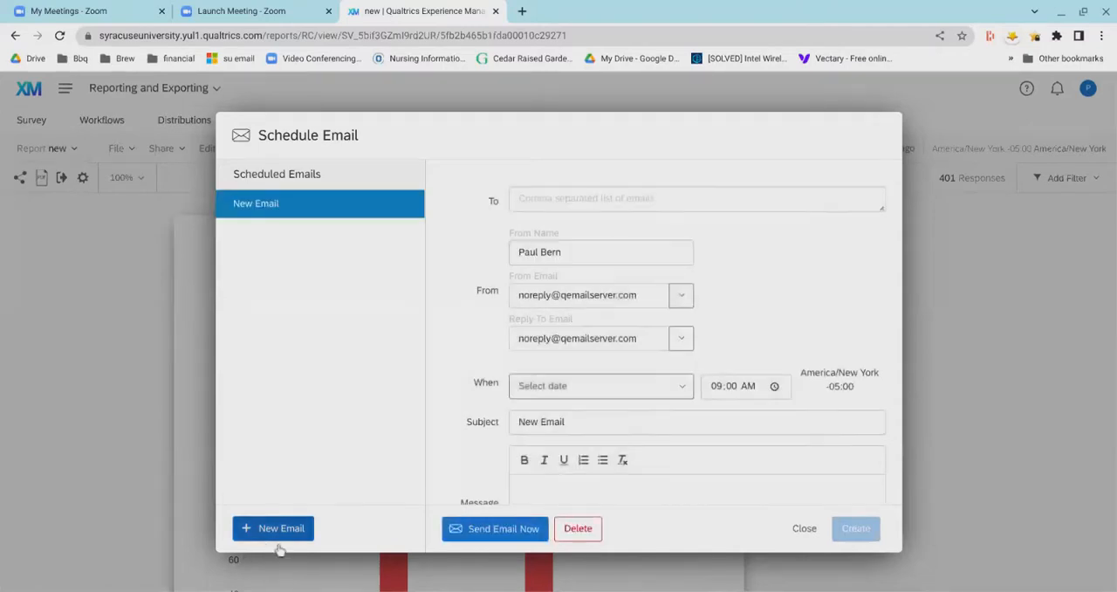
pyautogui.click(578, 528)
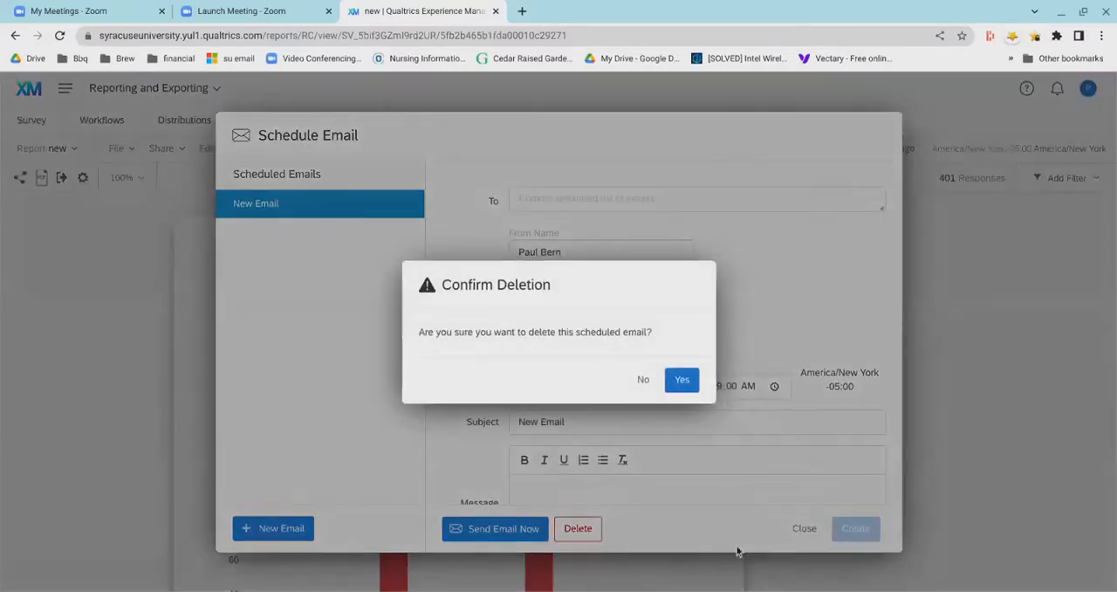
pyautogui.click(683, 380)
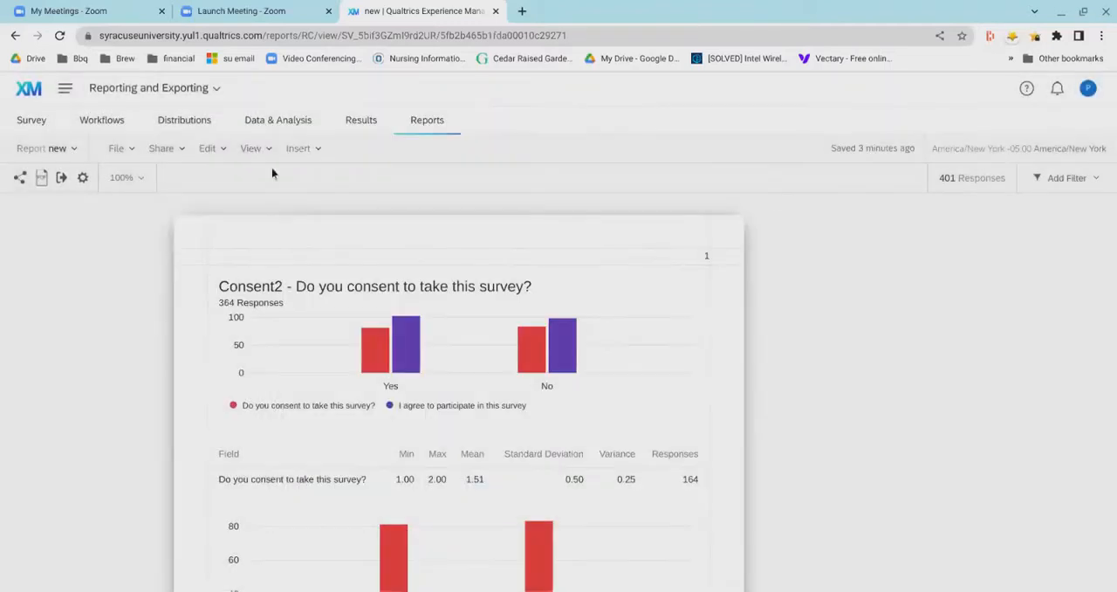
# - Copy the public report's link, keep passcode protection off after trying it, and save the public report settings
pyautogui.click(174, 153)
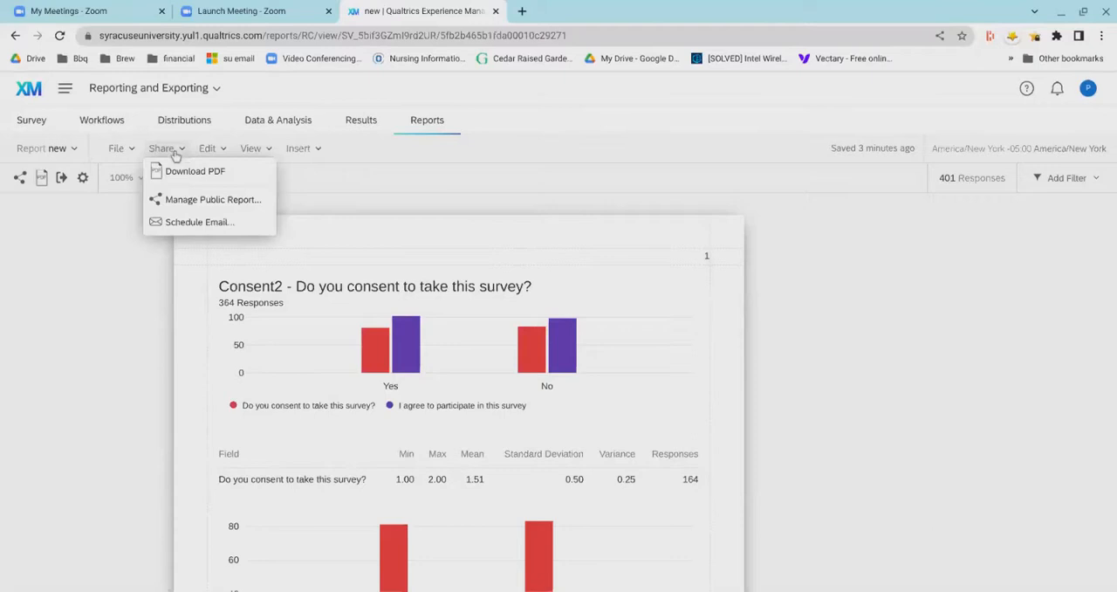
pyautogui.click(208, 213)
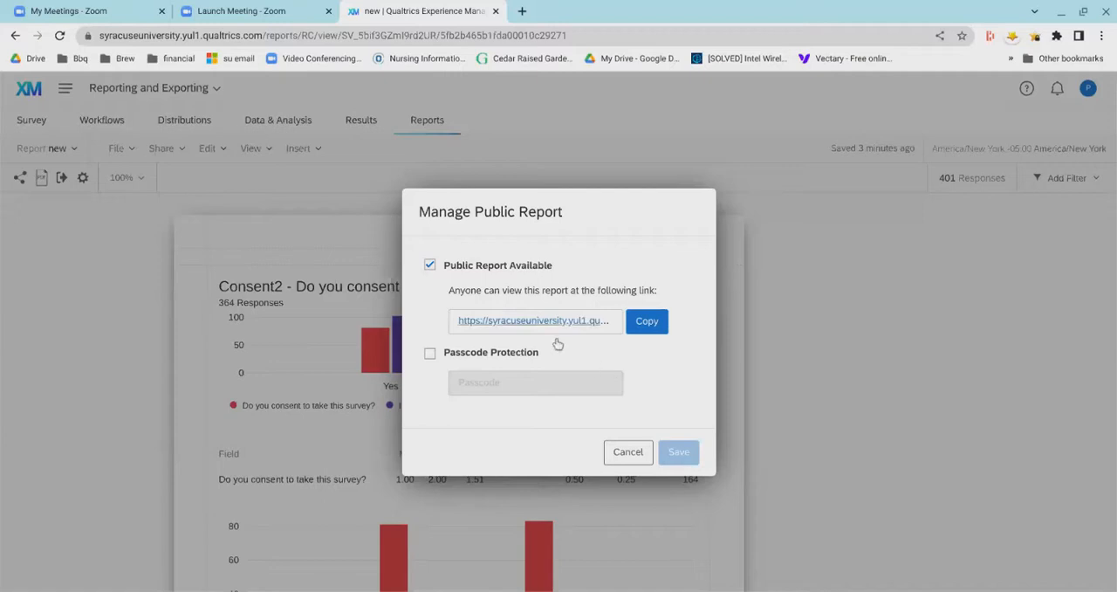
pyautogui.click(646, 344)
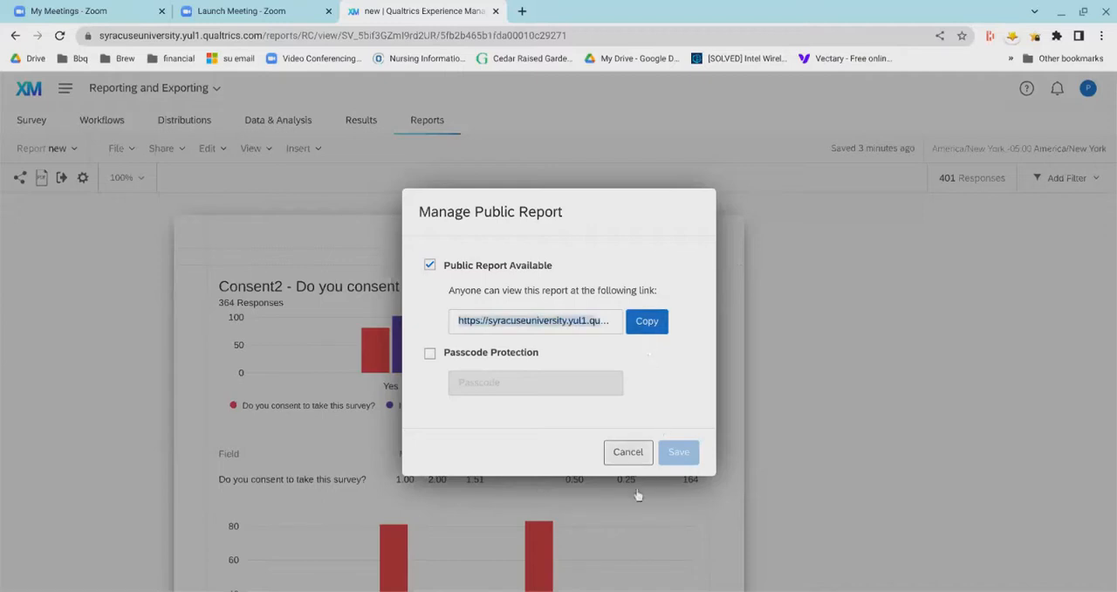
pyautogui.click(434, 382)
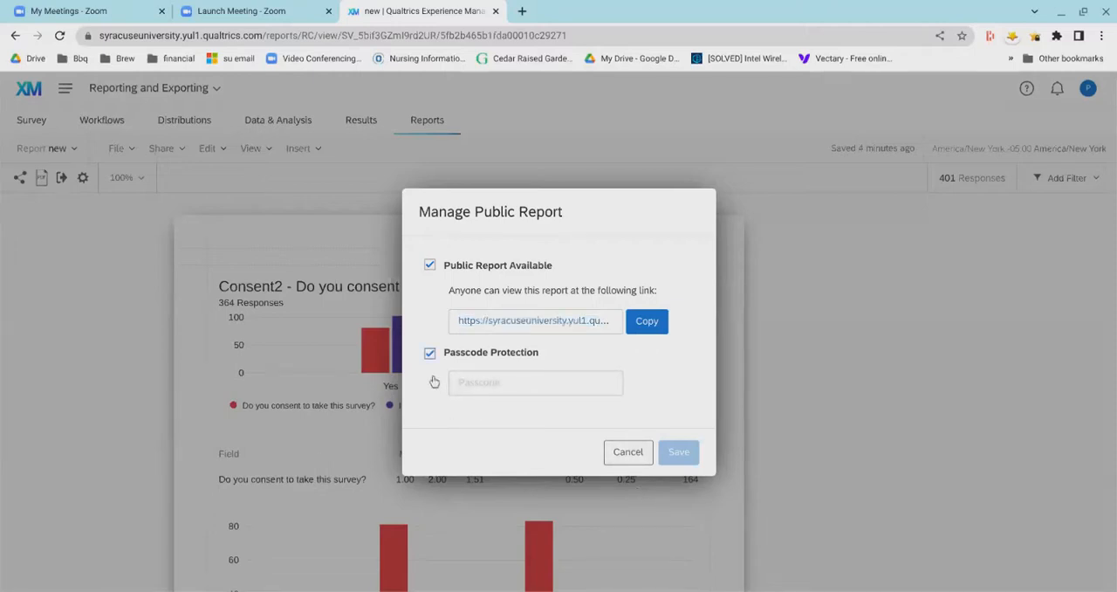
pyautogui.click(435, 381)
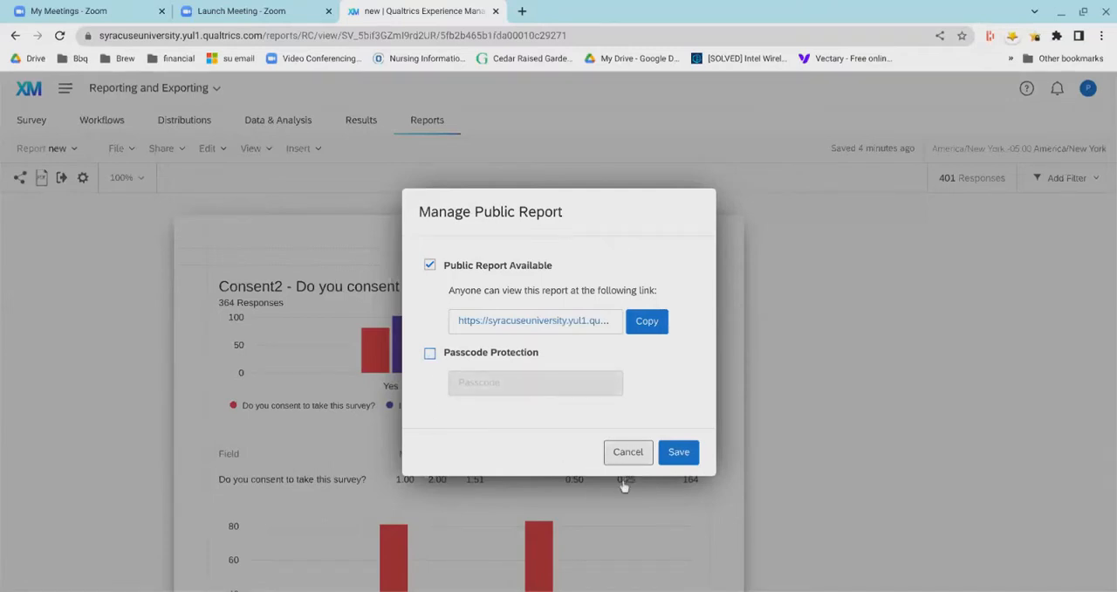
pyautogui.click(686, 461)
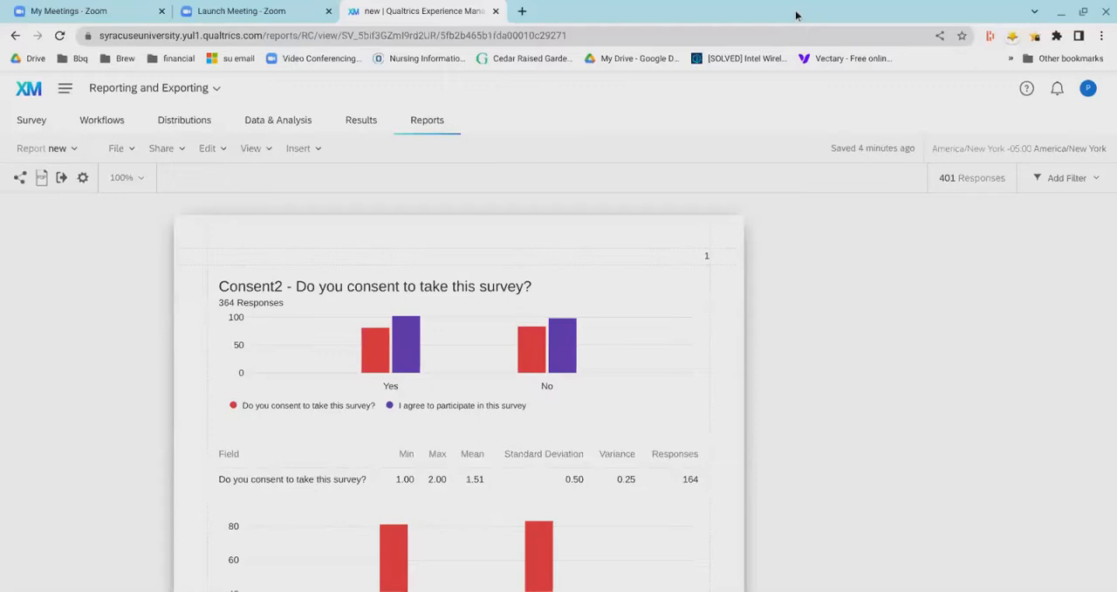
# - Open the copied public report link in a new browser tab
pyautogui.hotkey('ctrl', 't')
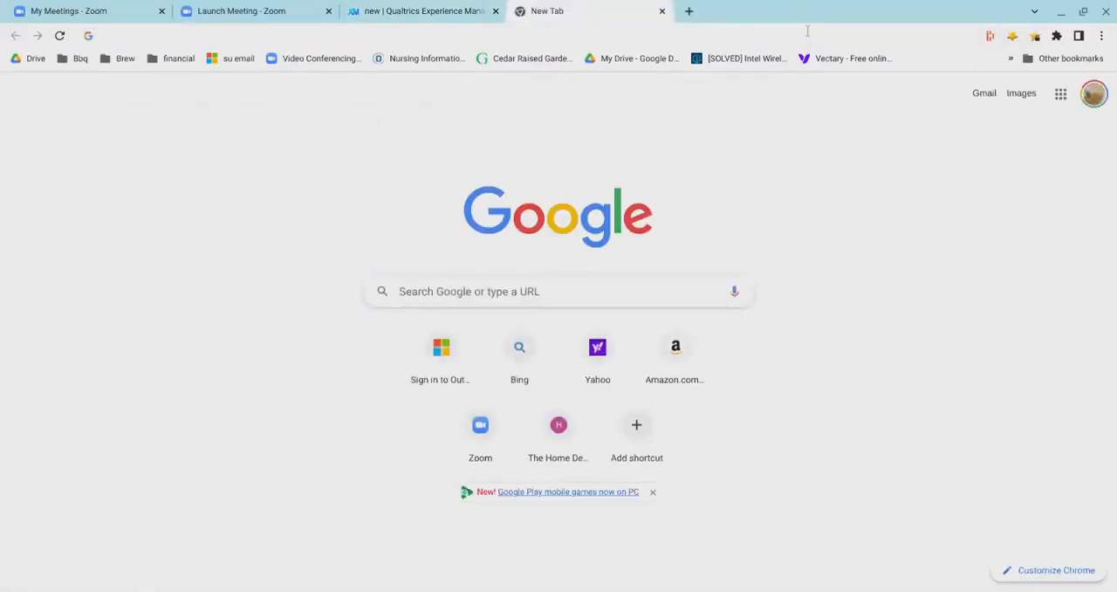
pyautogui.hotkey('ctrl', 'v')
pyautogui.press('Return')
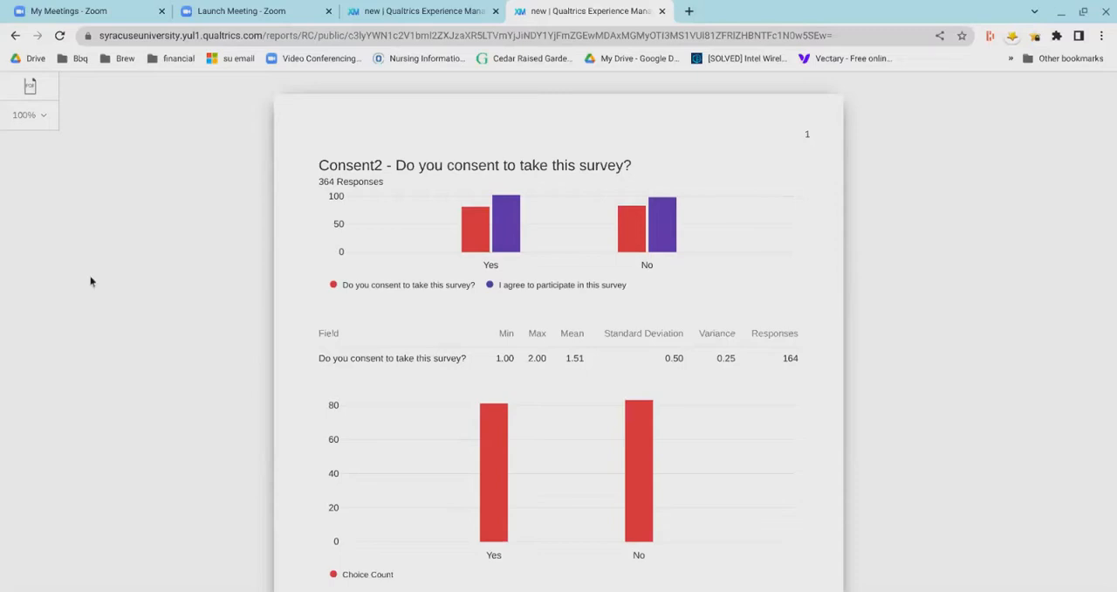
# - Download the public report as a PDF and dismiss the export notice
pyautogui.click(39, 119)
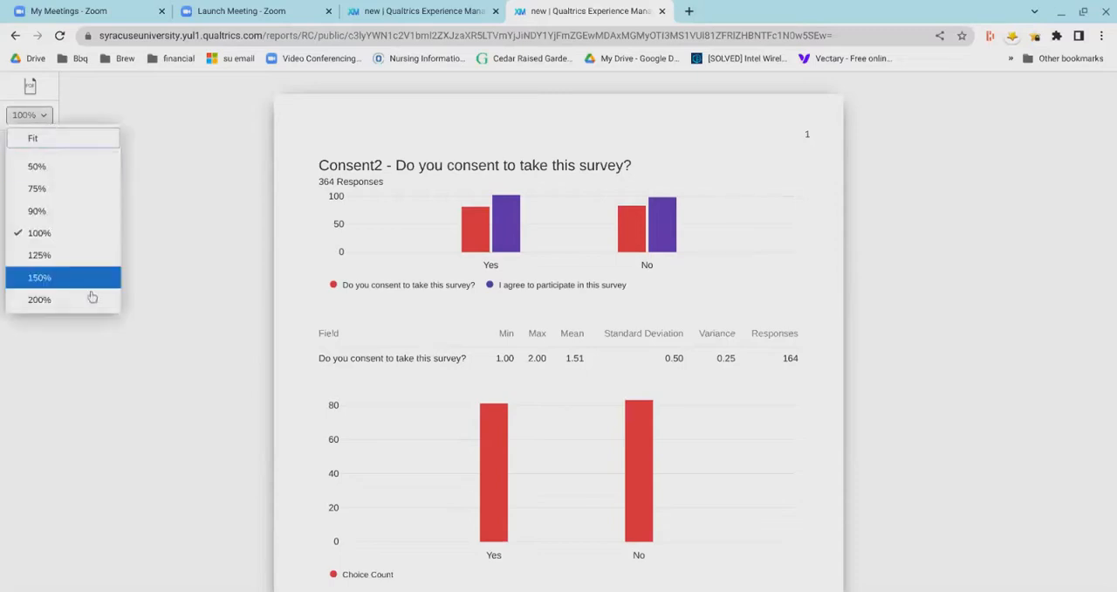
pyautogui.click(34, 91)
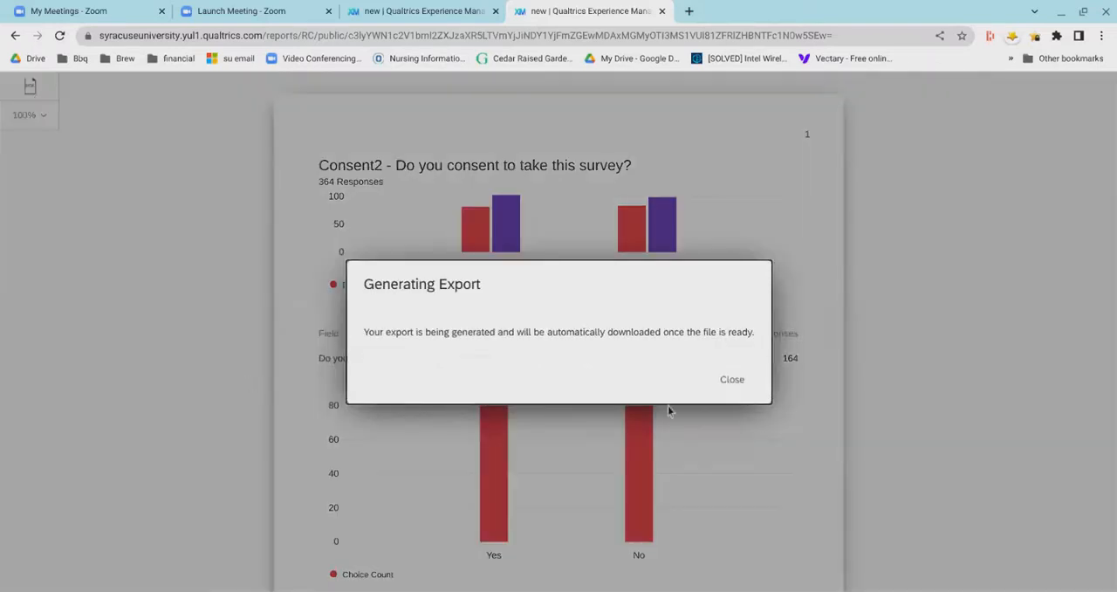
pyautogui.click(733, 413)
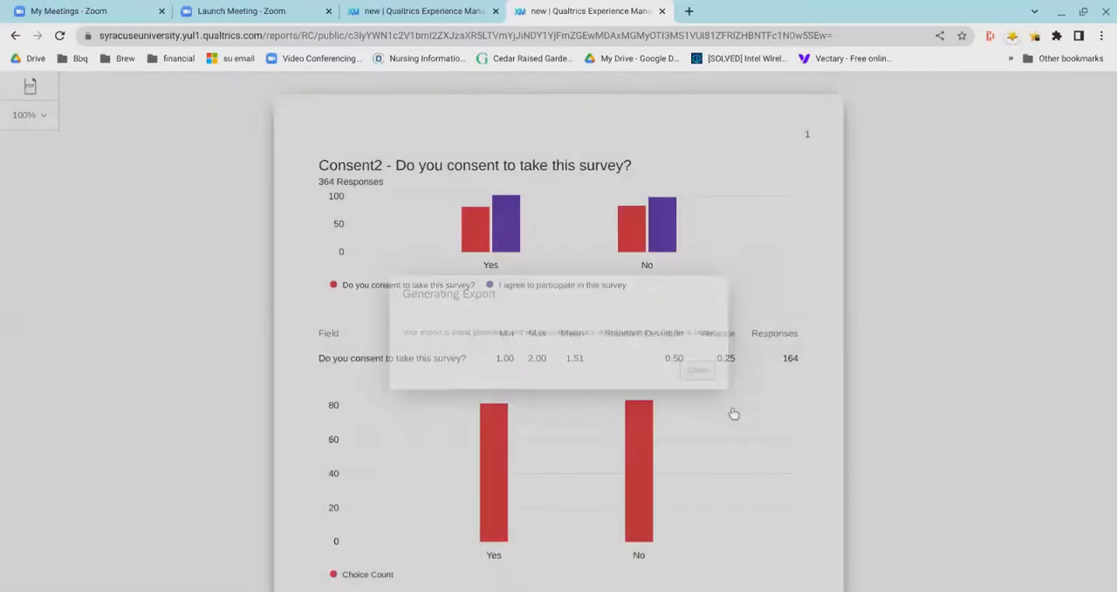
# - Go back to the report editor and look at the report's visualization settings, leaving without saving
pyautogui.click(384, 13)
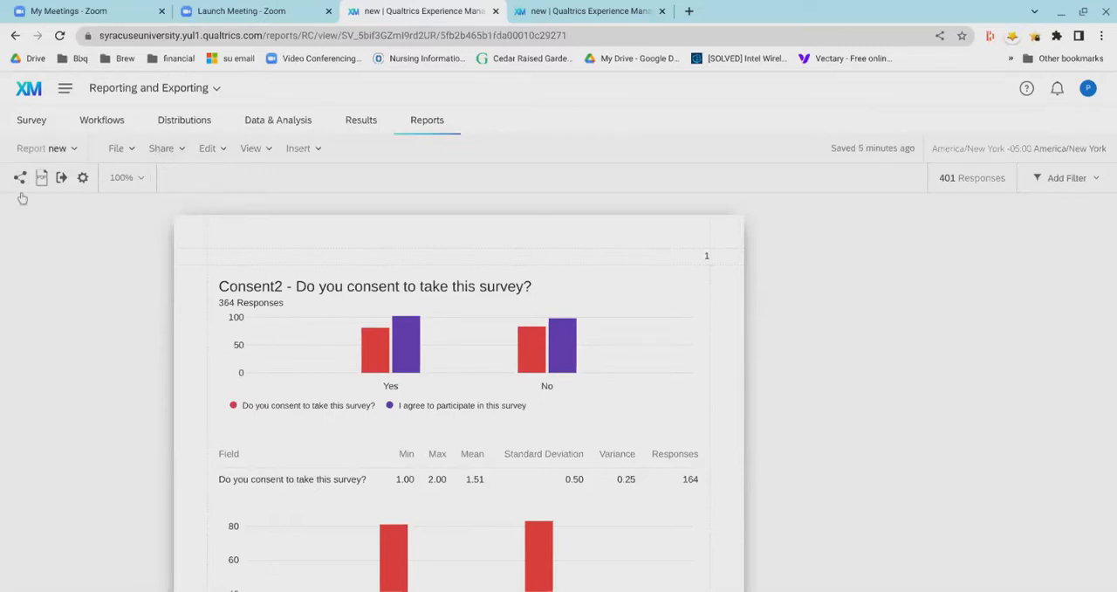
pyautogui.click(83, 178)
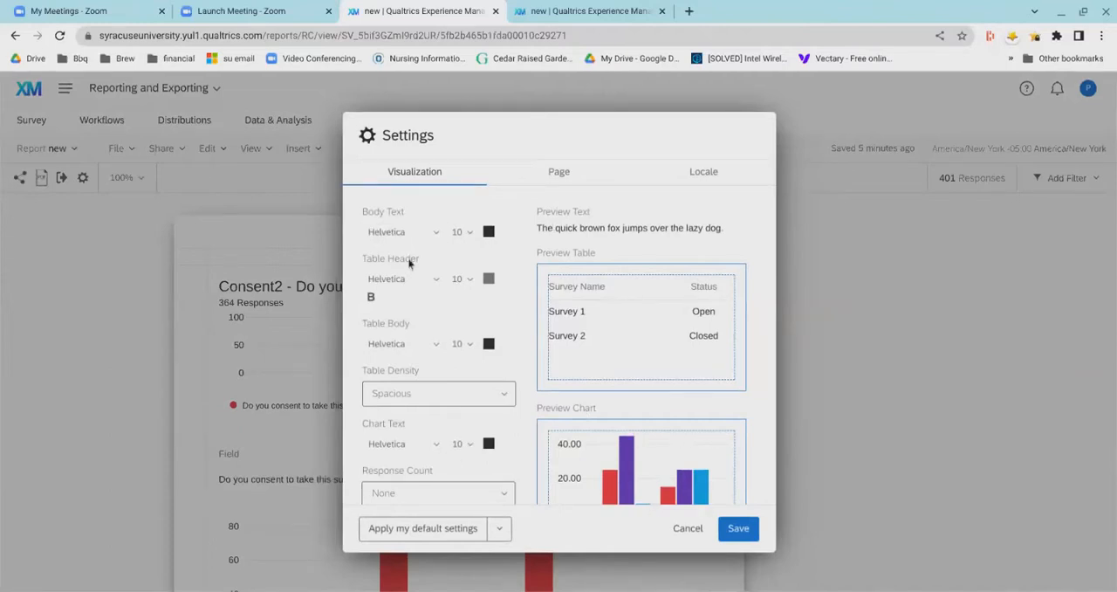
pyautogui.click(680, 560)
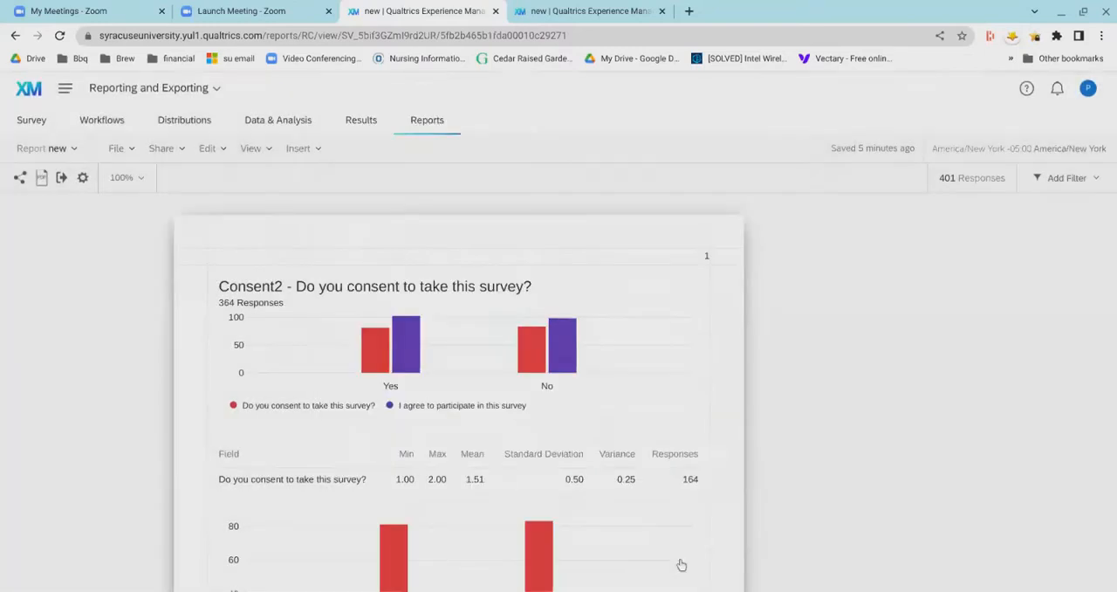
# - Examine the styles and settings of the Consent2 bar chart, including its metrics, filter, response count, visualization and sort options
pyautogui.click(610, 352)
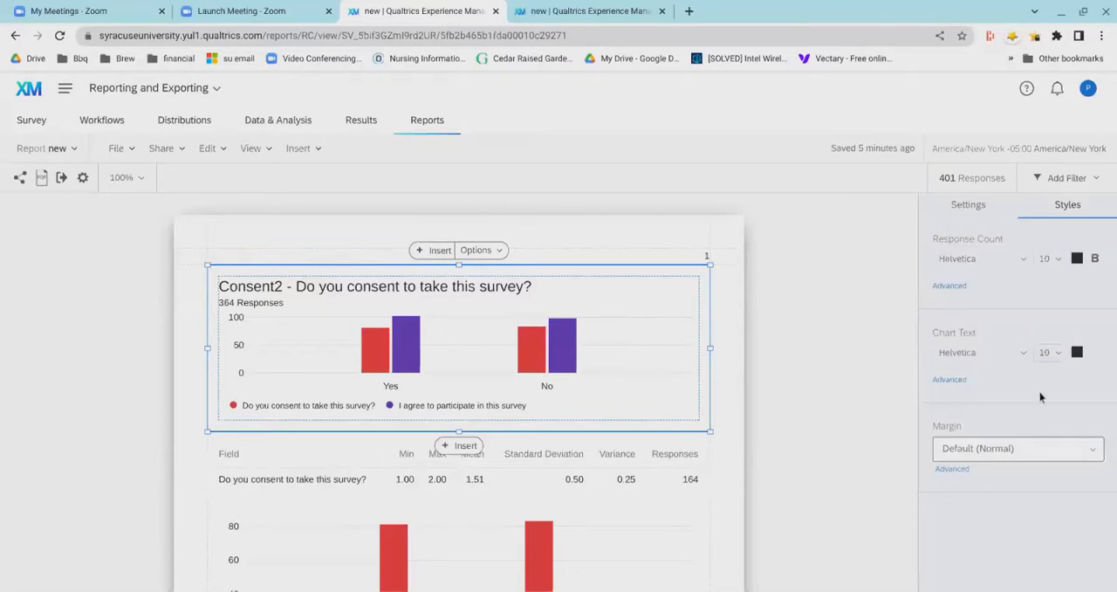
pyautogui.scroll(-1, 1005, 349)
pyautogui.scroll(-3, 1003, 349)
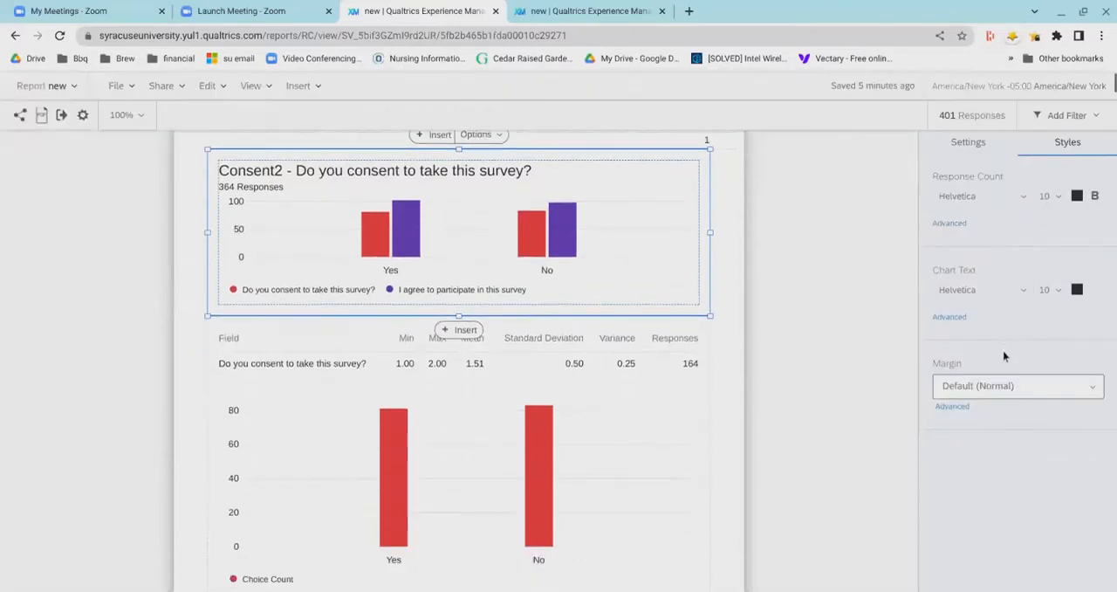
pyautogui.click(983, 155)
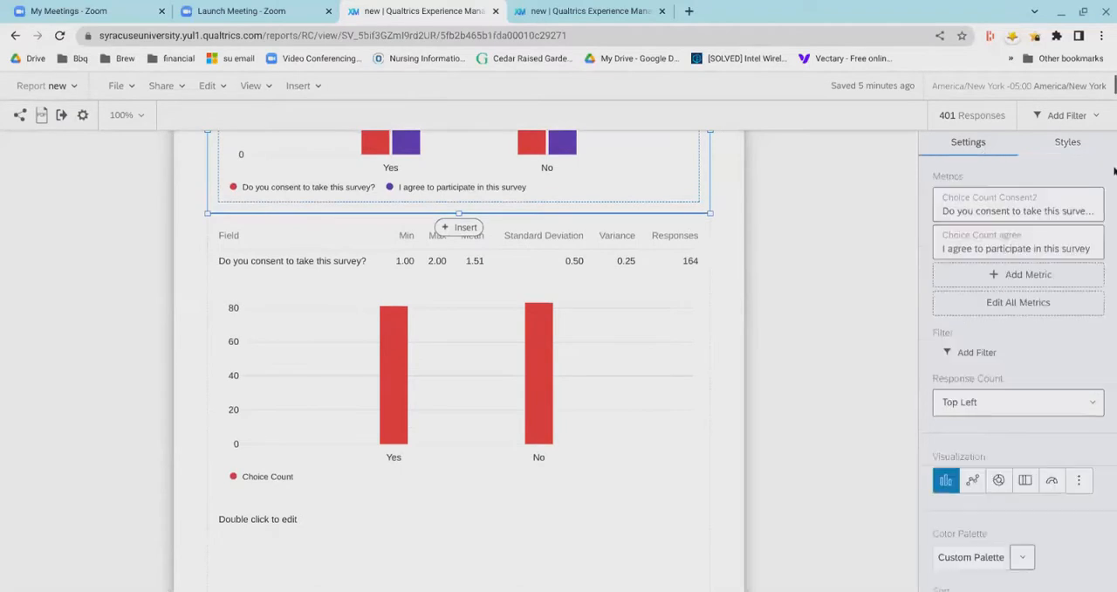
pyautogui.scroll(-1, 990, 395)
pyautogui.scroll(-1, 990, 396)
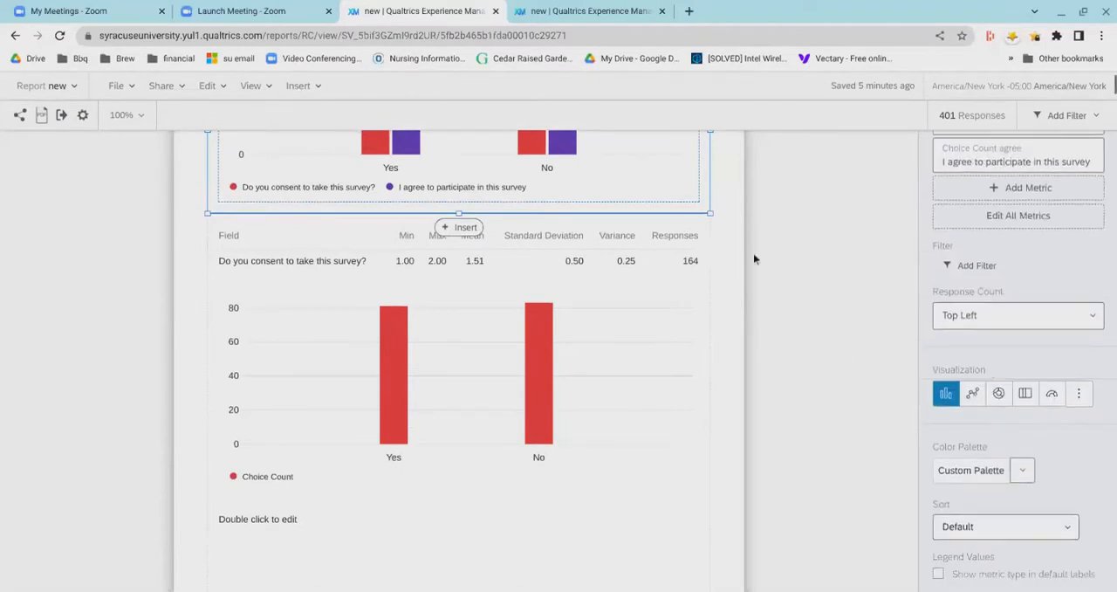
pyautogui.scroll(4, 844, 262)
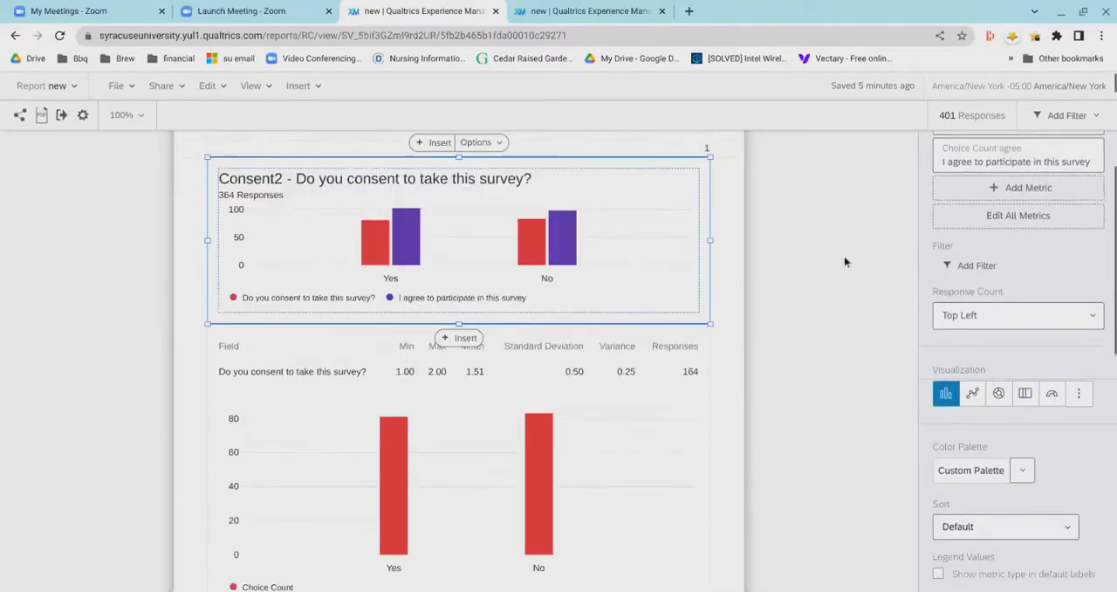